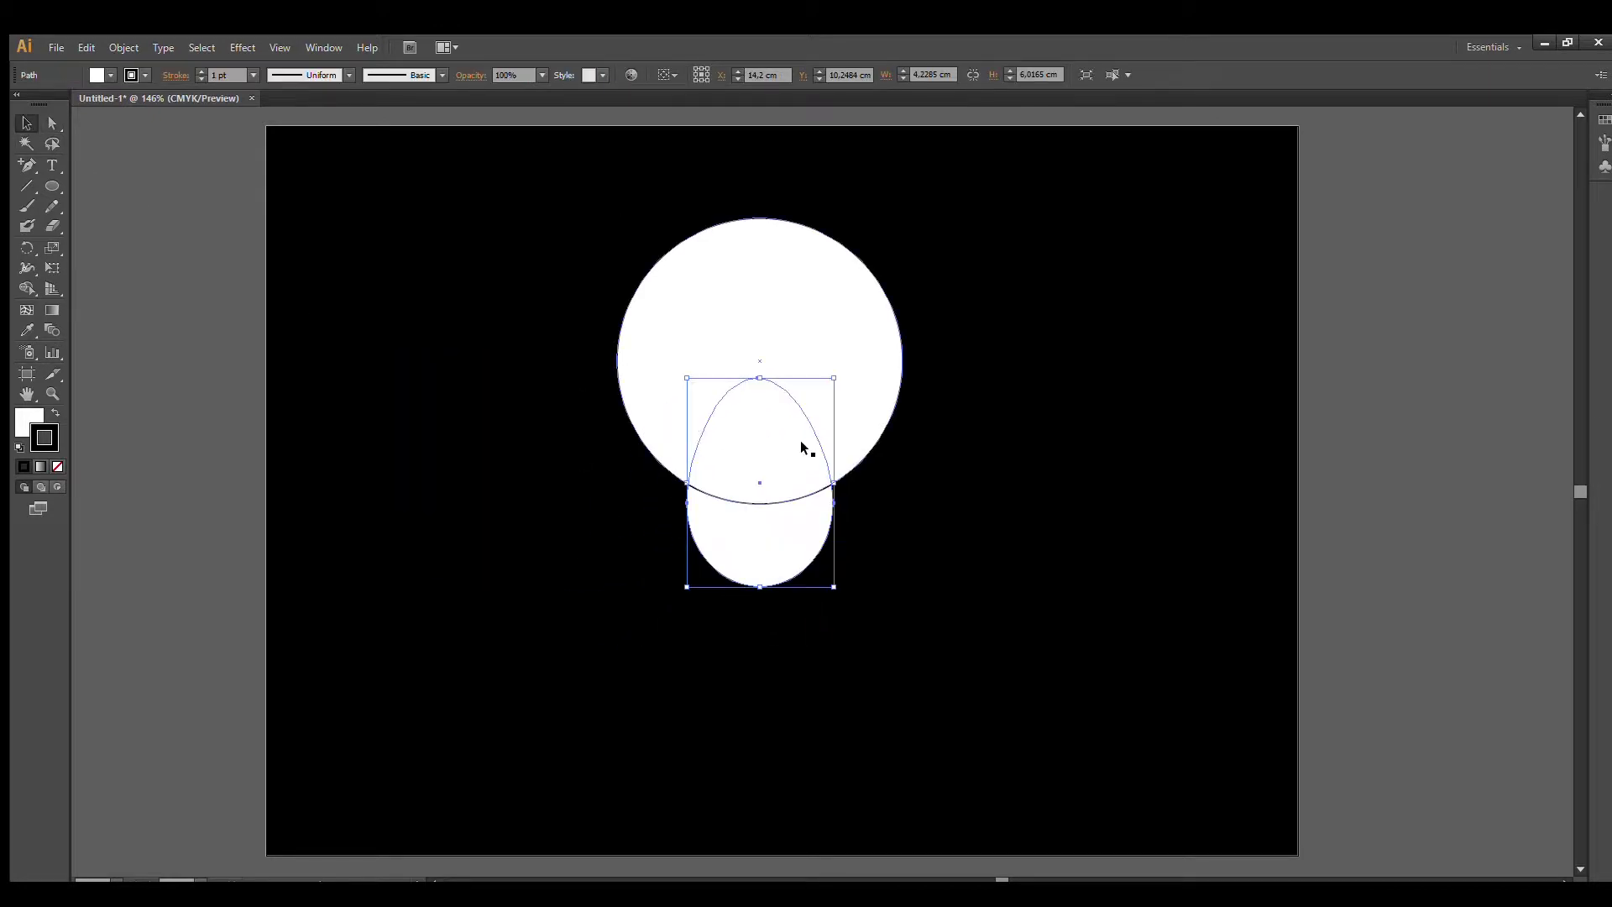
Step: Enlarge the jaw ellipse to about 5.03 by 7.15 cm and set all strokes to 6 pt
drag(833, 586, 794, 550)
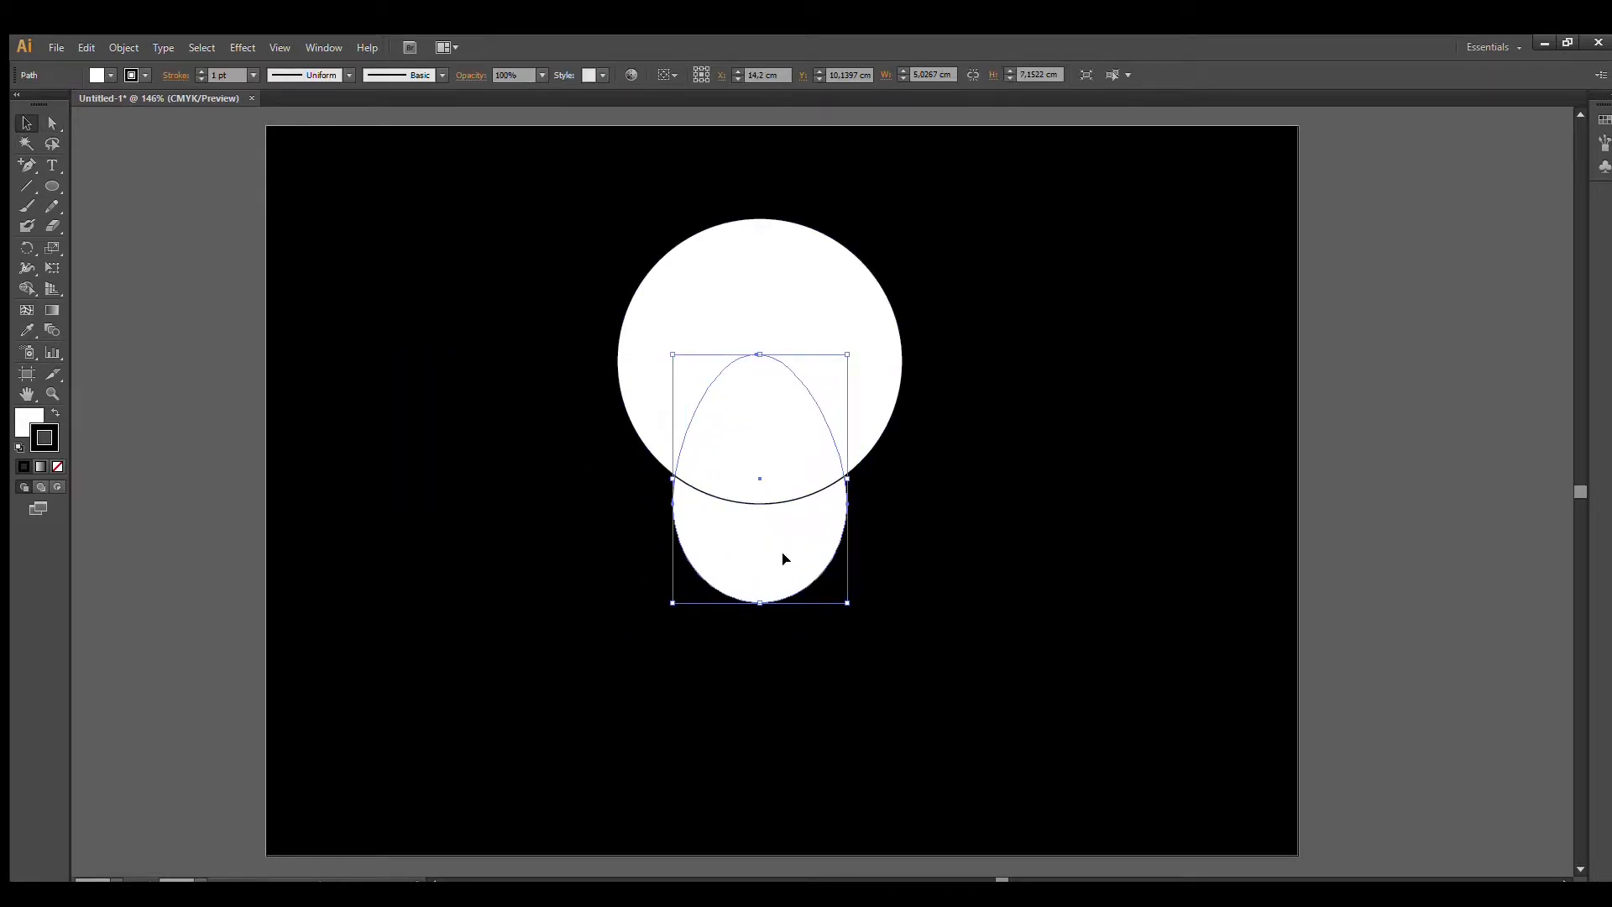
click(894, 540)
key(ctrl+a)
click(253, 75)
click(269, 217)
click(1023, 649)
Step: Reshape the jaw's bottom anchor with long horizontal handles so the chin becomes flatter and broader
click(787, 554)
click(26, 159)
drag(760, 603, 850, 608)
click(50, 123)
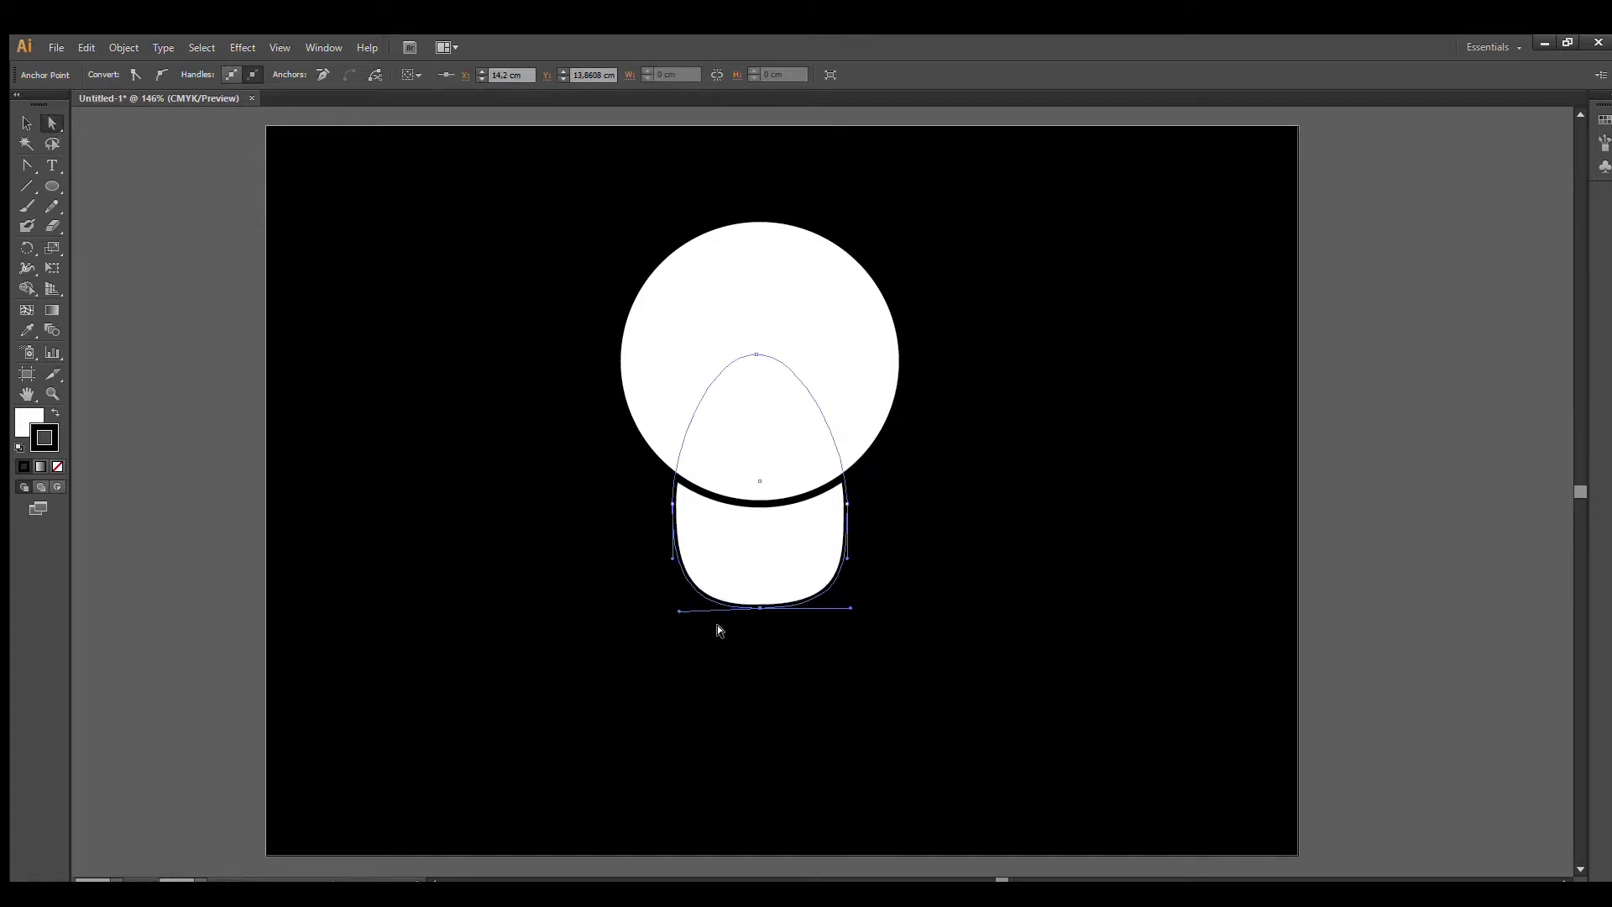
click(905, 663)
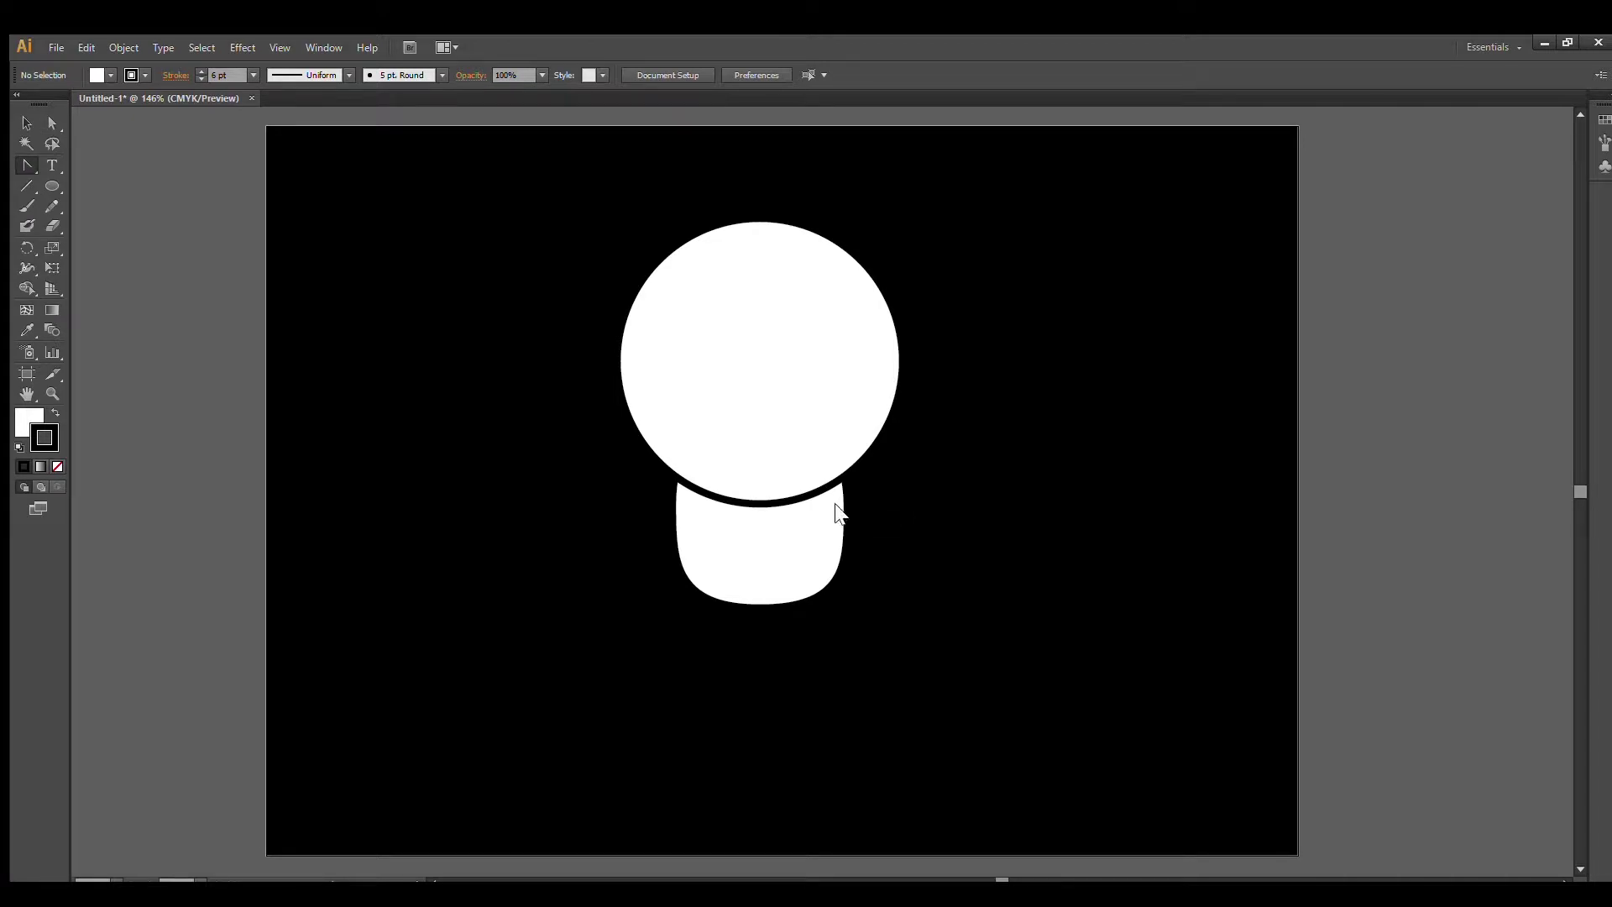
Step: Move the jaw's left side anchor slightly outward and reposition its right side anchor
click(52, 123)
click(670, 516)
click(672, 504)
drag(672, 500, 659, 497)
click(846, 503)
drag(839, 492, 840, 500)
click(889, 566)
Step: Adjust the curves at the jaw's two side anchors to even out its outline
click(764, 573)
click(847, 510)
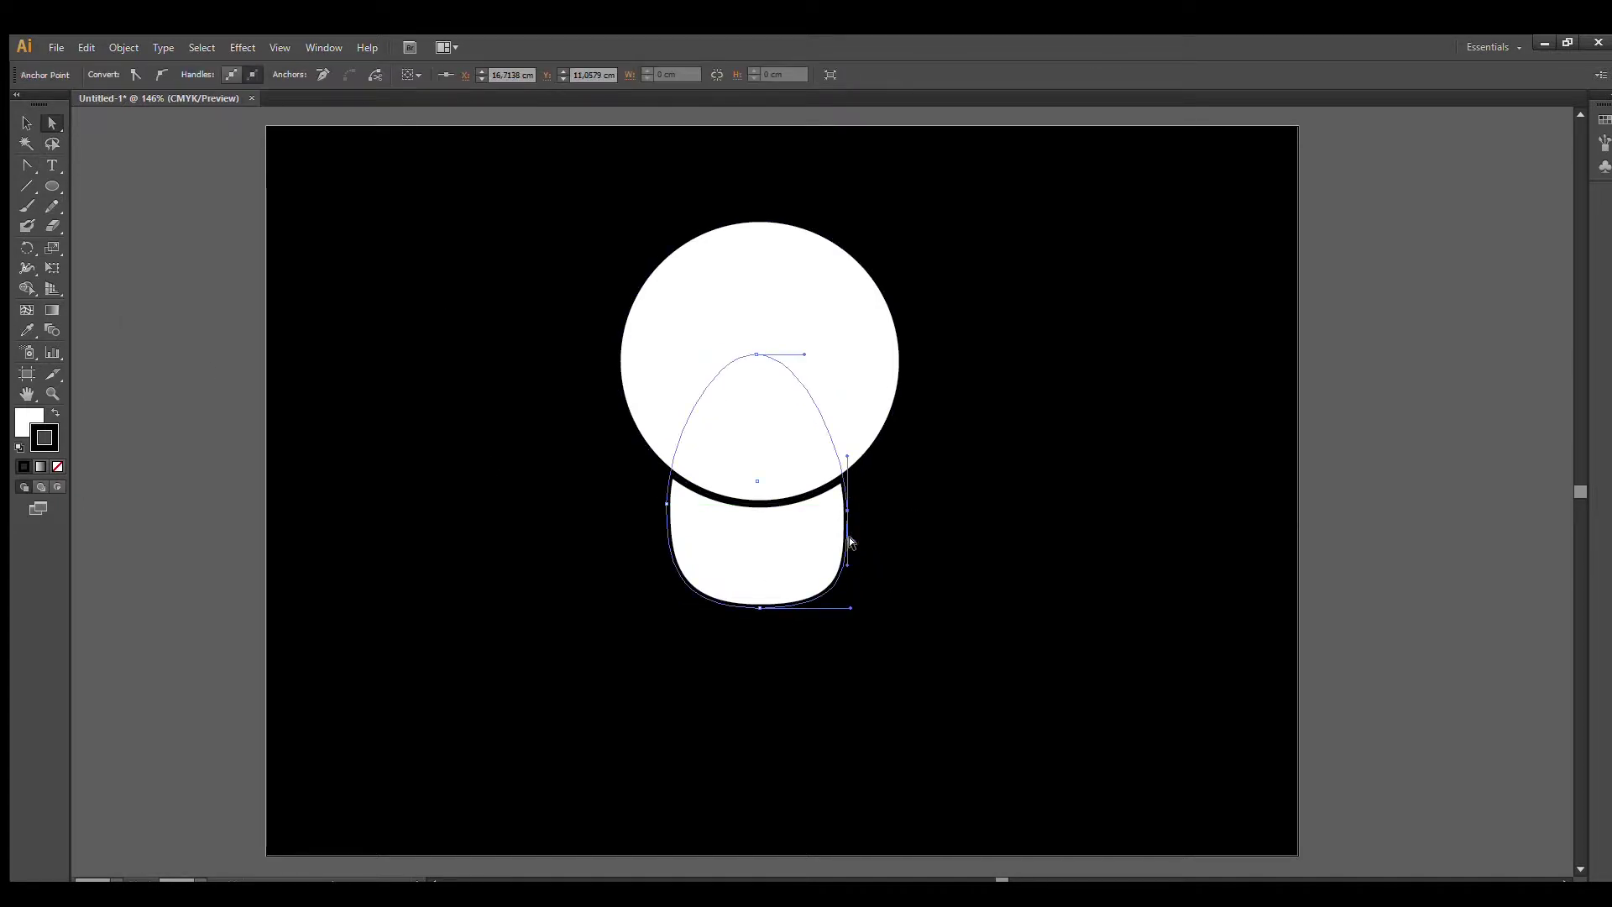
click(666, 504)
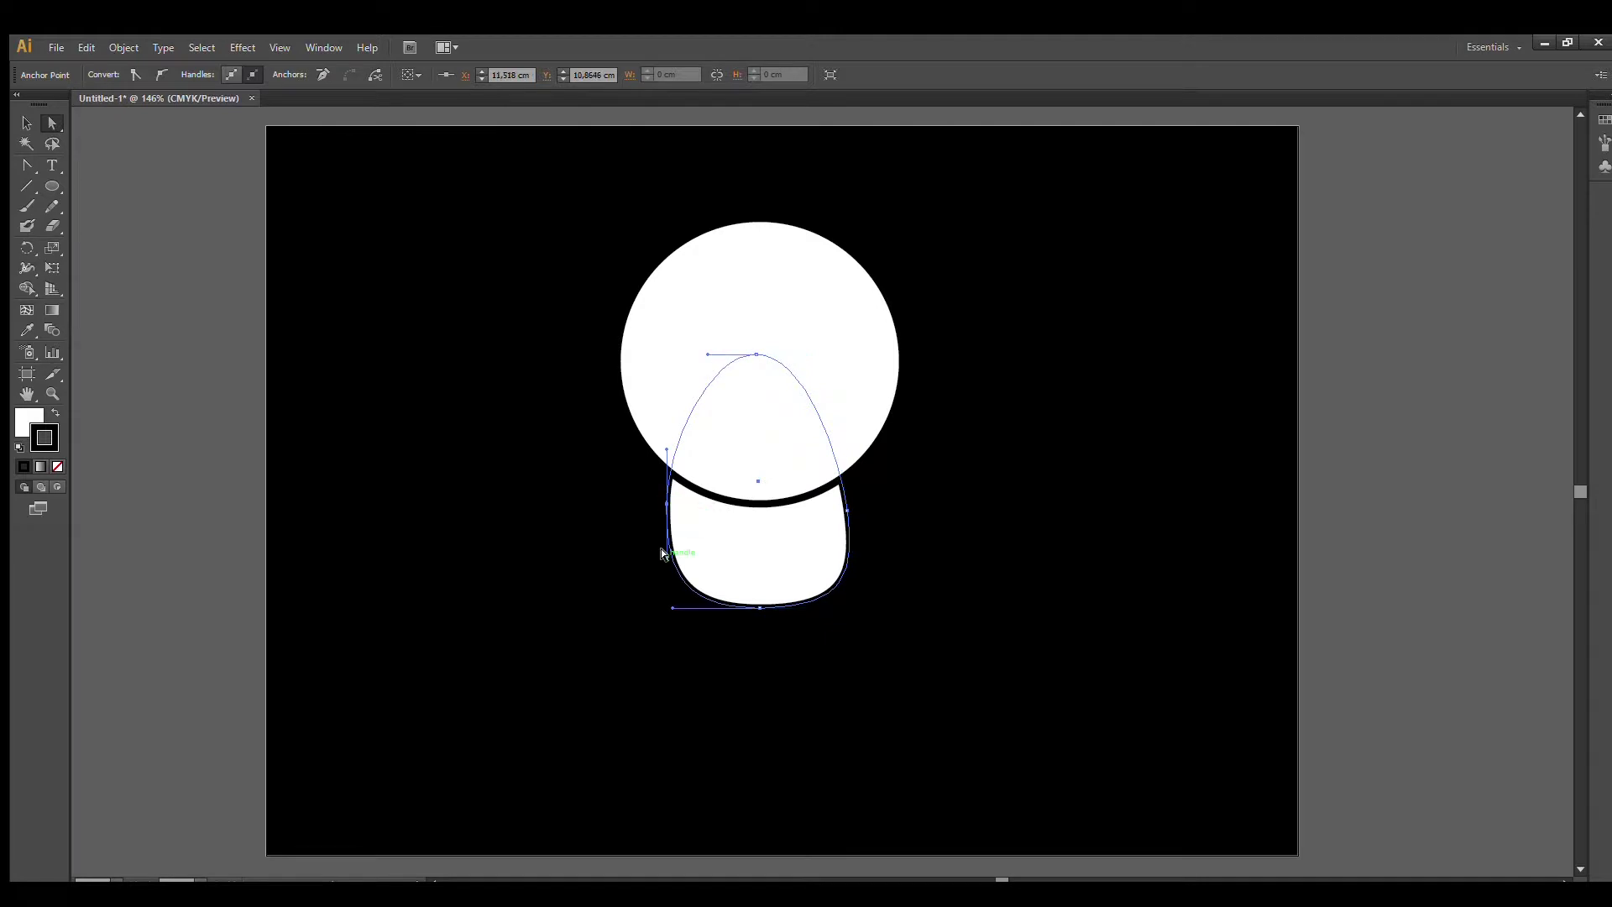
click(24, 126)
click(476, 473)
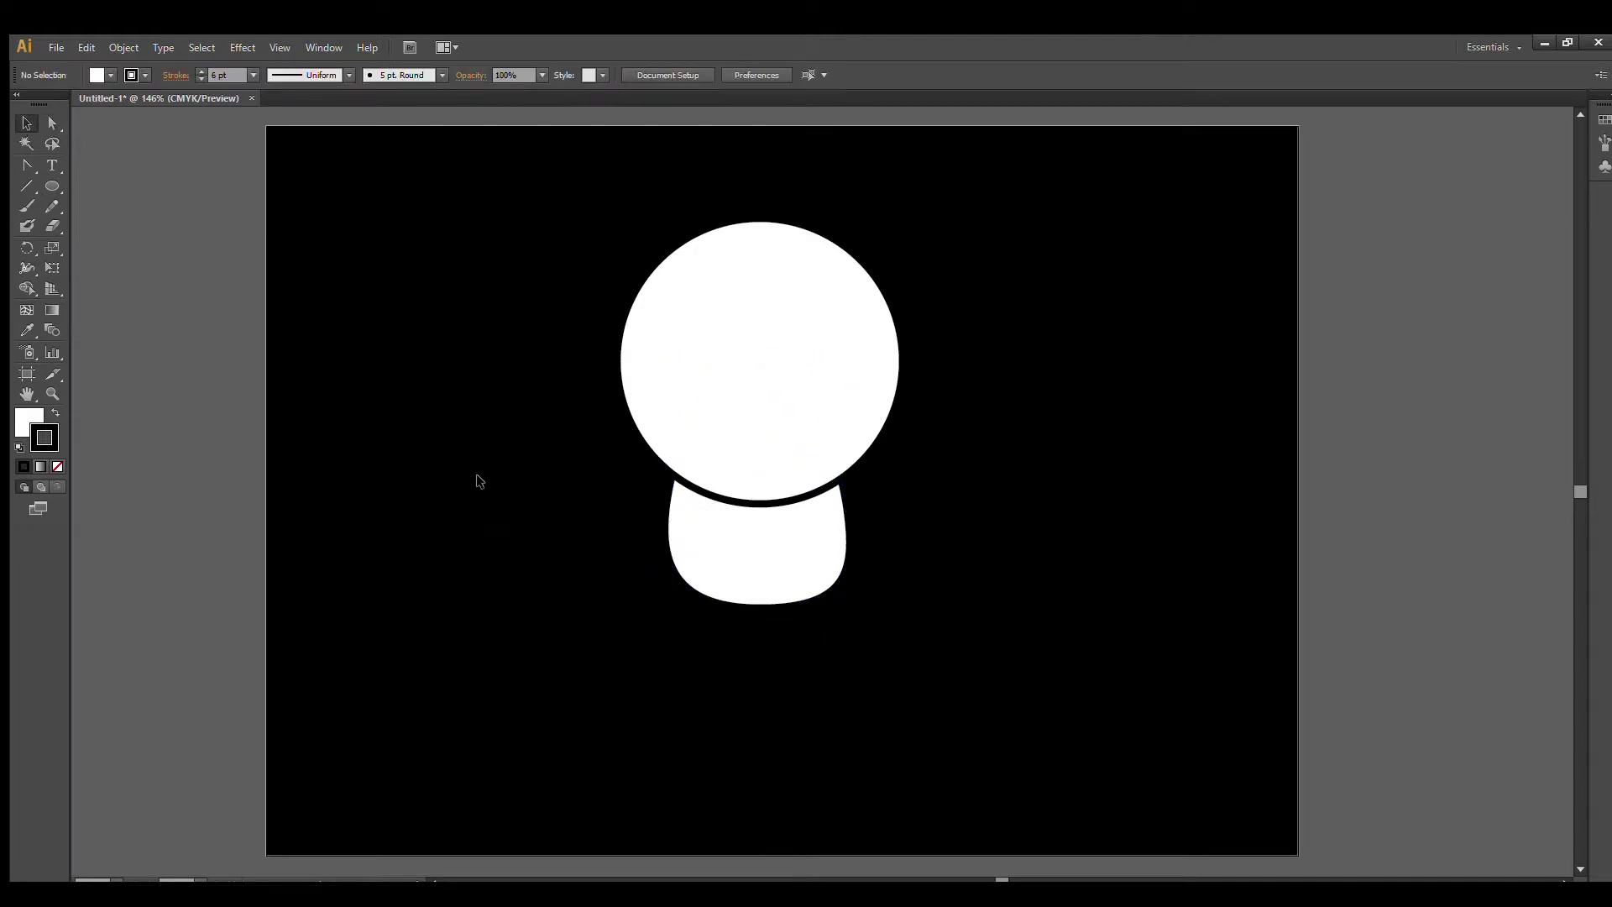
Step: Tilt the jaw's right side curve outward and raise its anchor slightly
click(798, 604)
key(a)
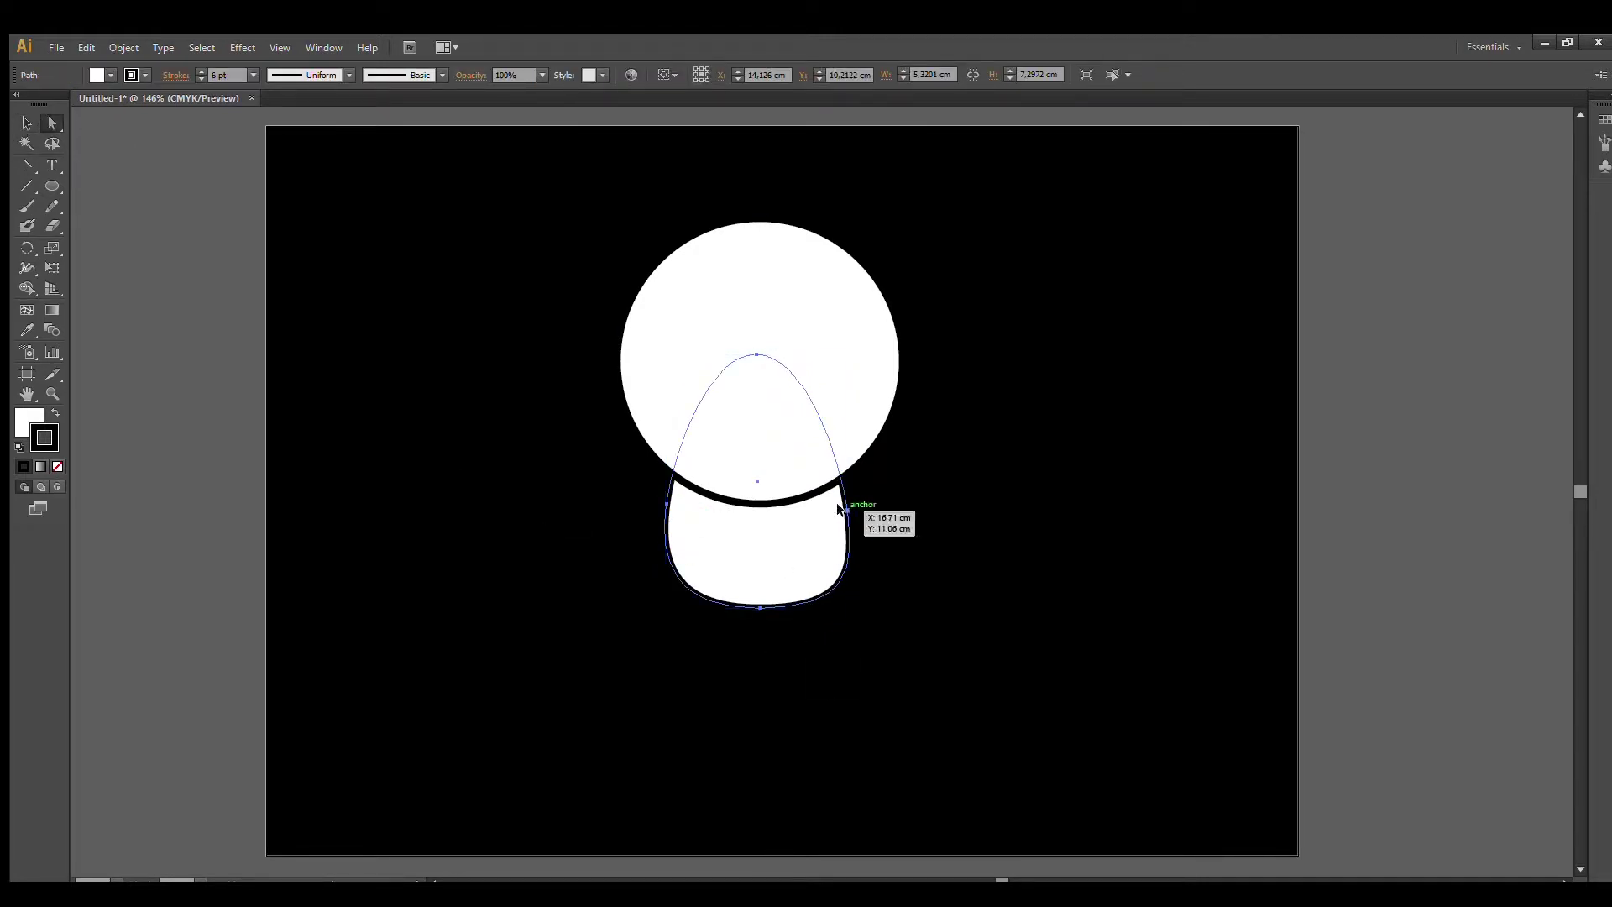
click(845, 509)
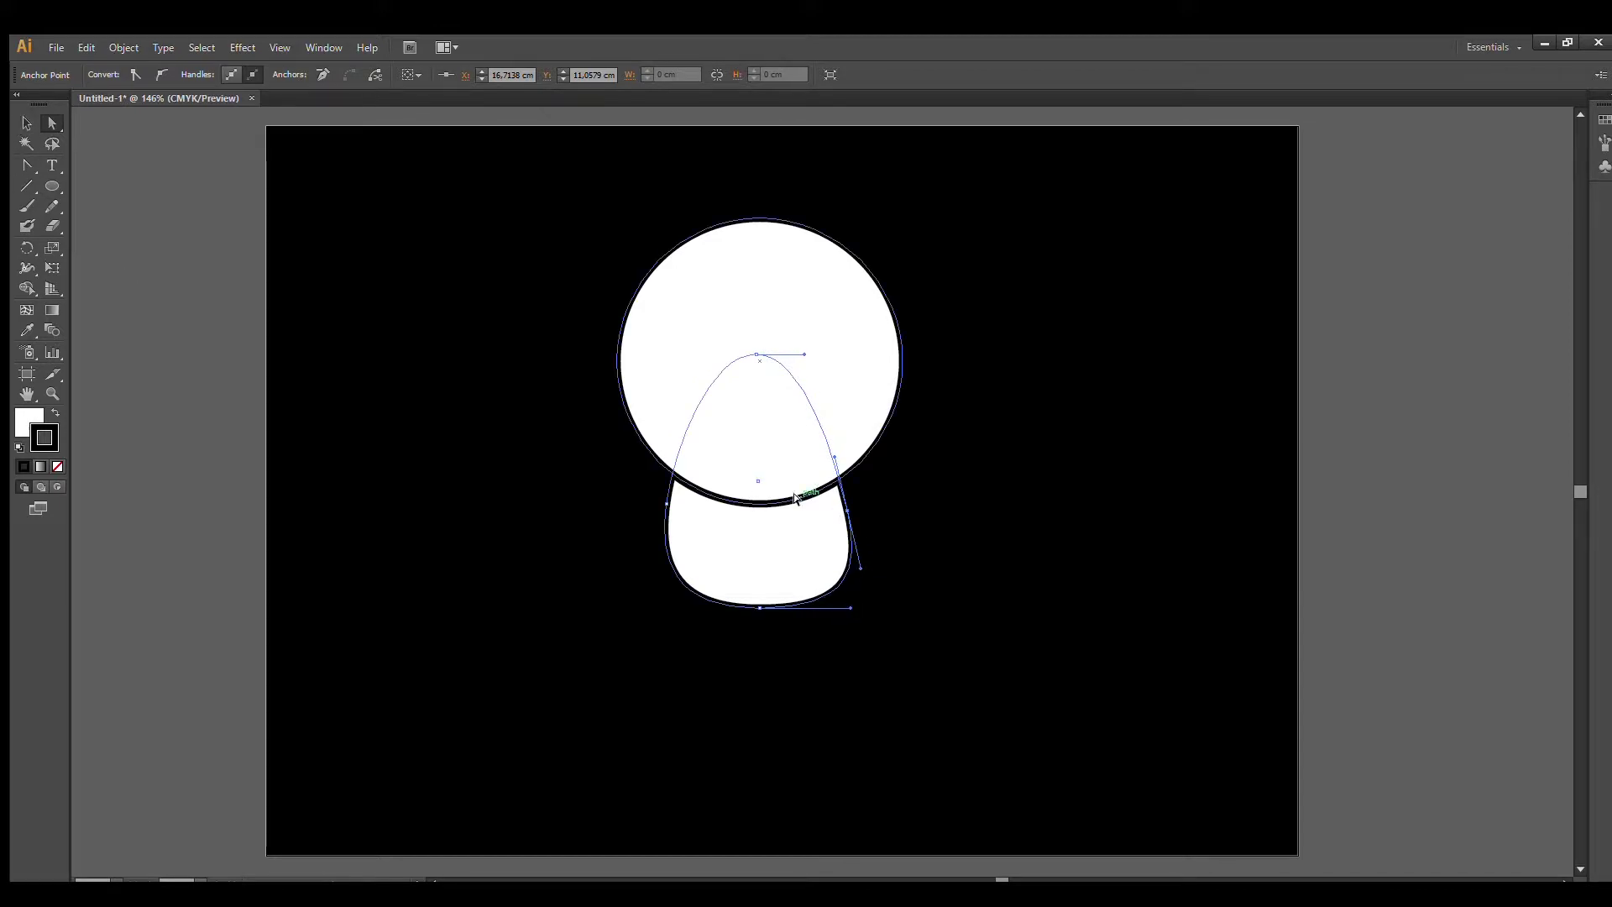
drag(847, 509, 846, 503)
click(900, 540)
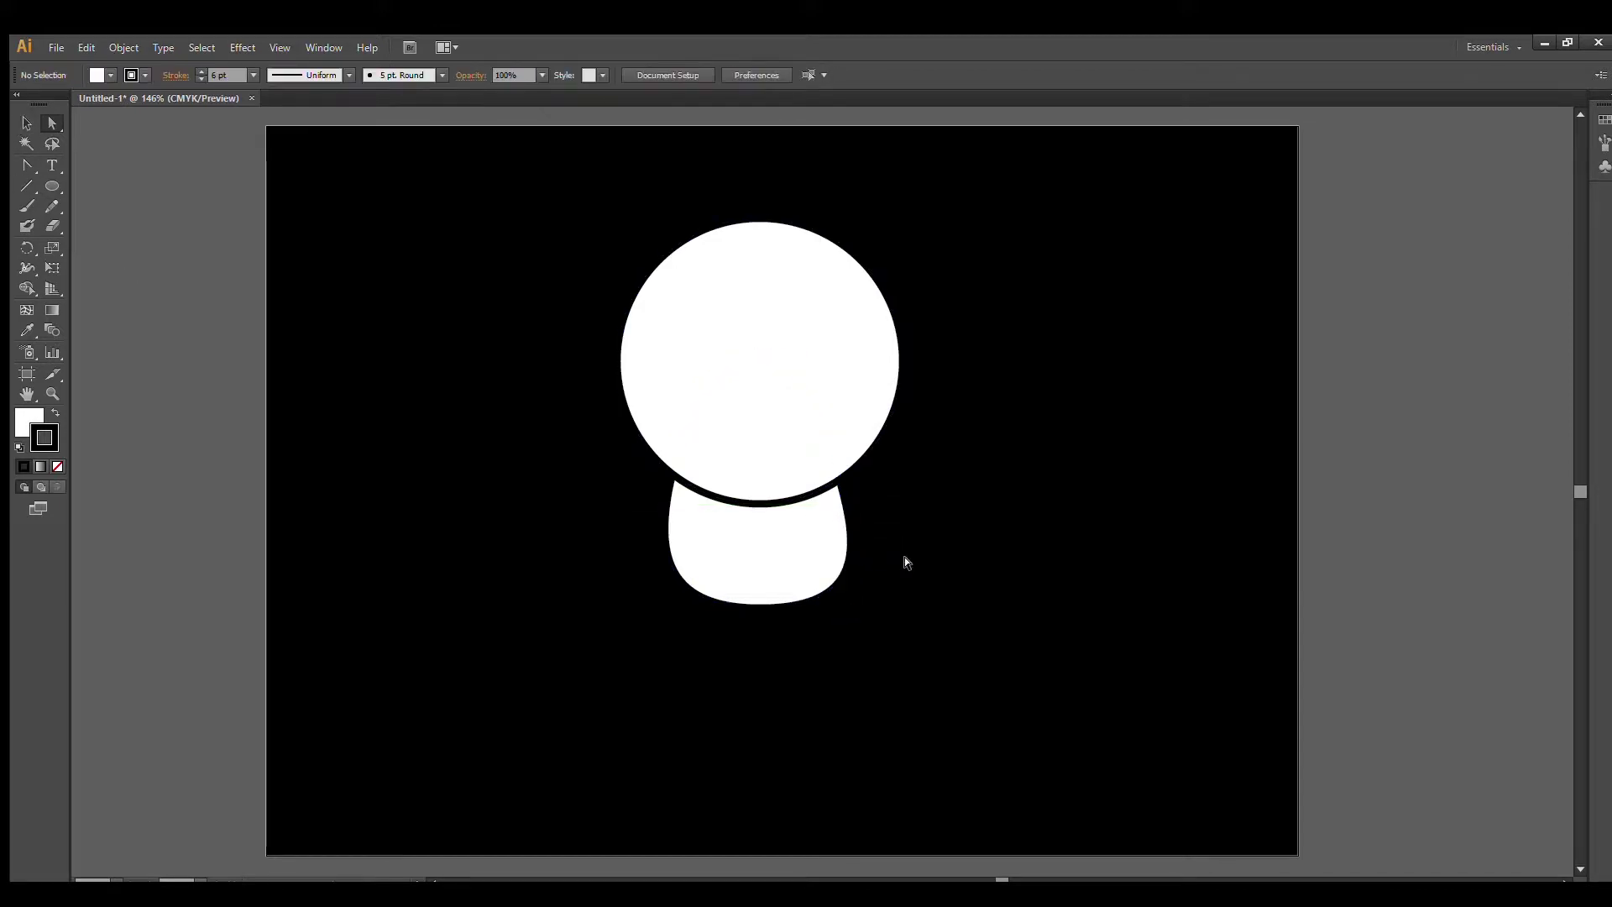
Step: Adjust the lower direction handle of the jaw's right side anchor to match the left side
click(726, 577)
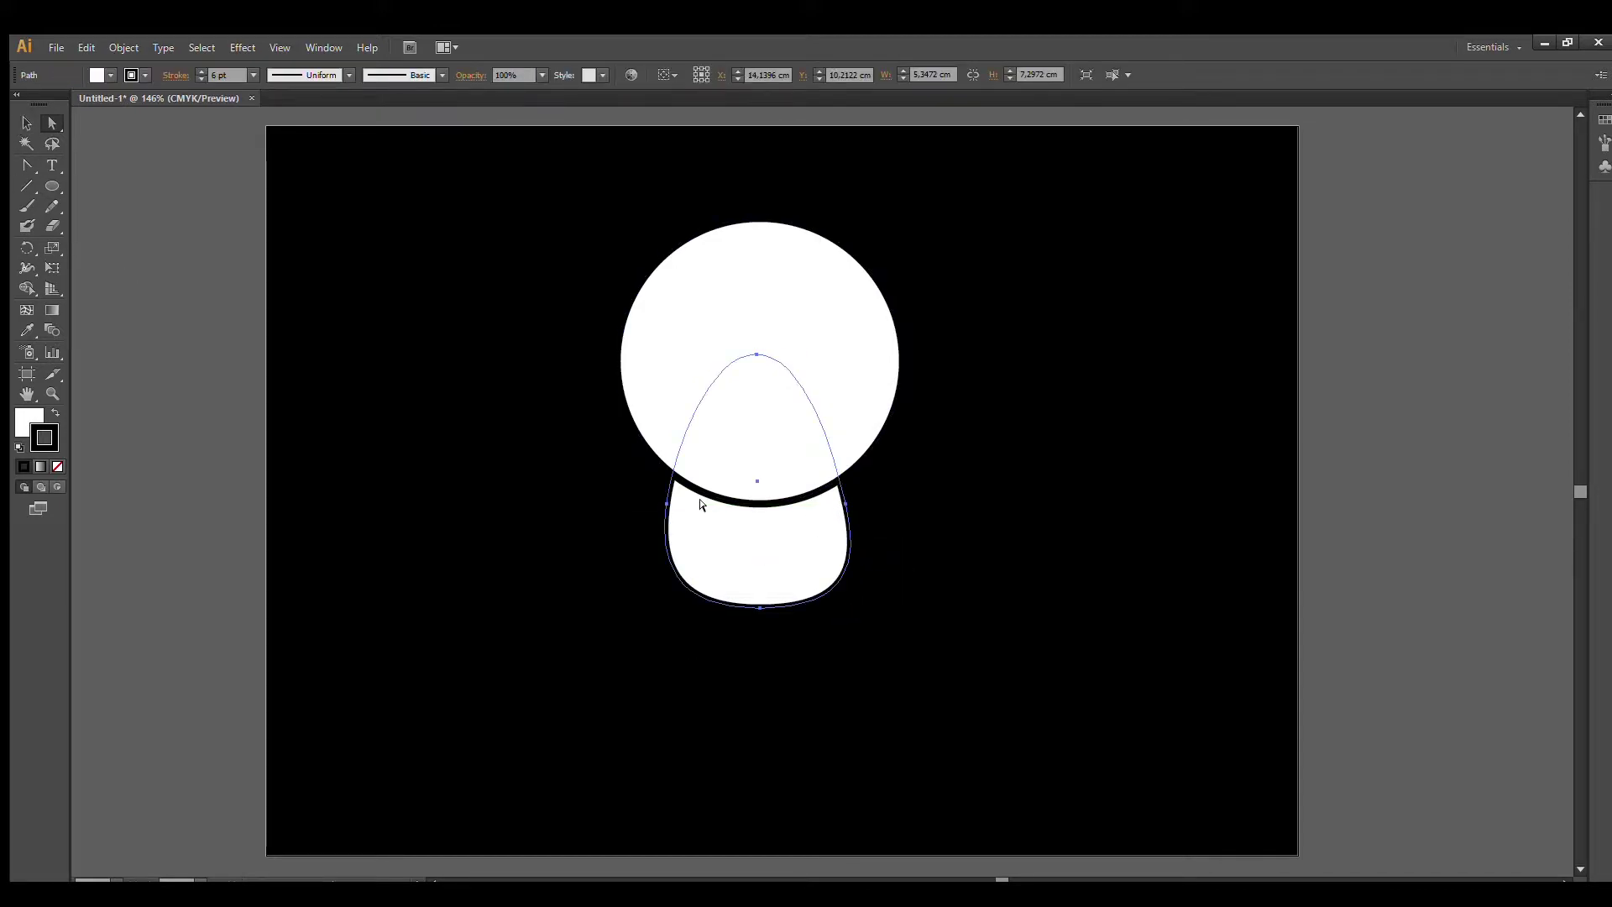
click(667, 504)
click(846, 504)
drag(854, 558, 853, 567)
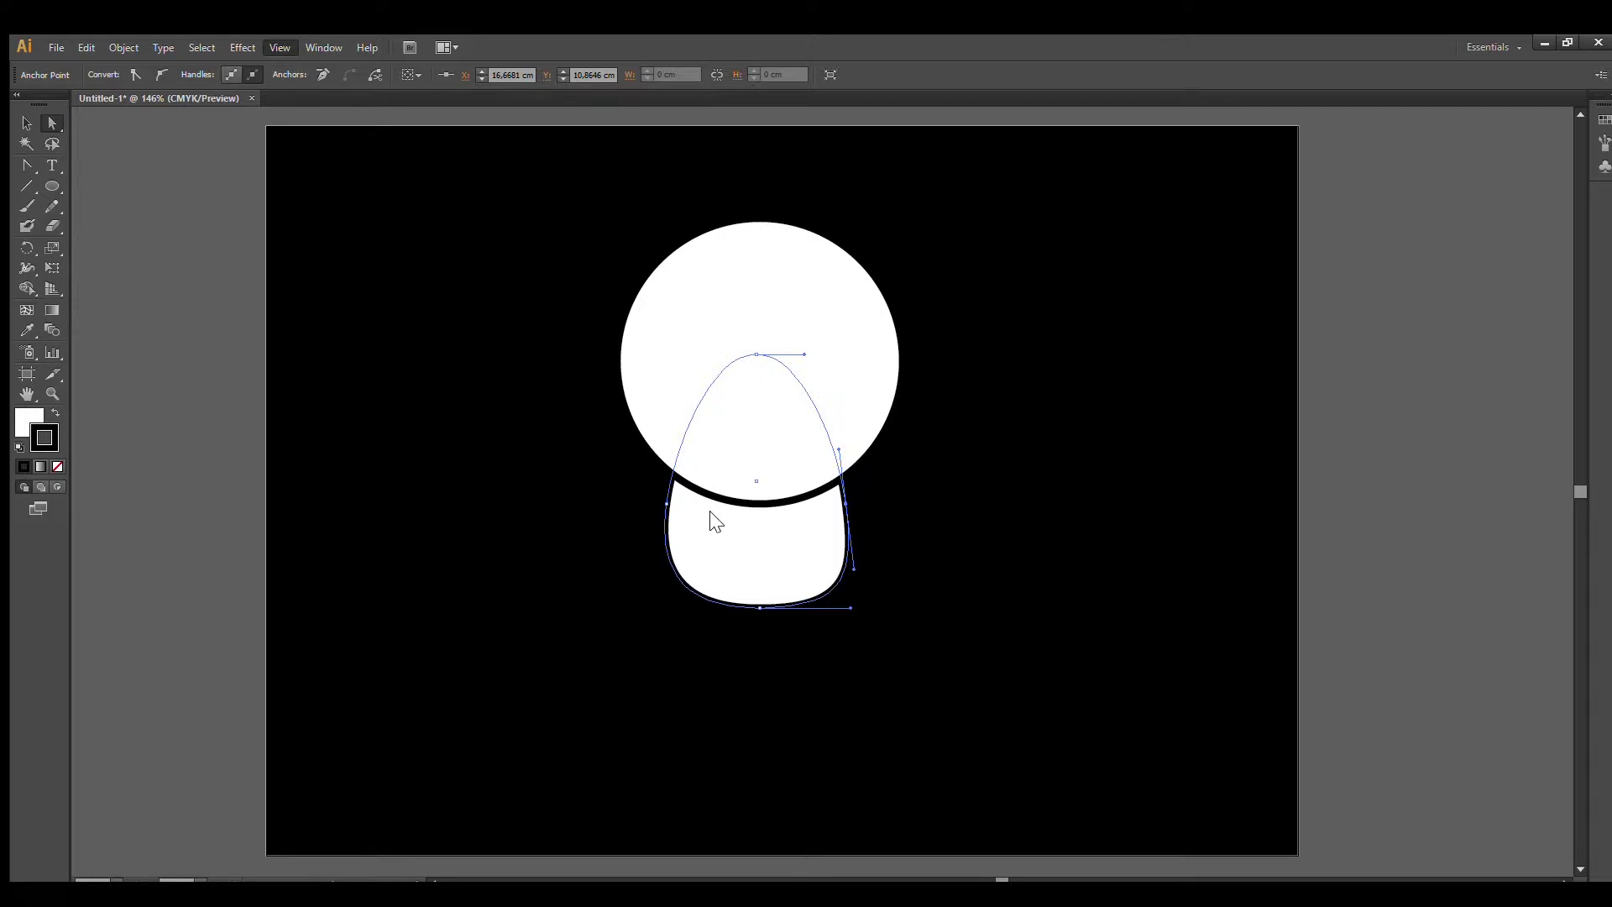
Step: Compare the jaw's side anchors against a temporary horizontal guide, then fine-tune the right anchor and its handle
drag(783, 113, 804, 501)
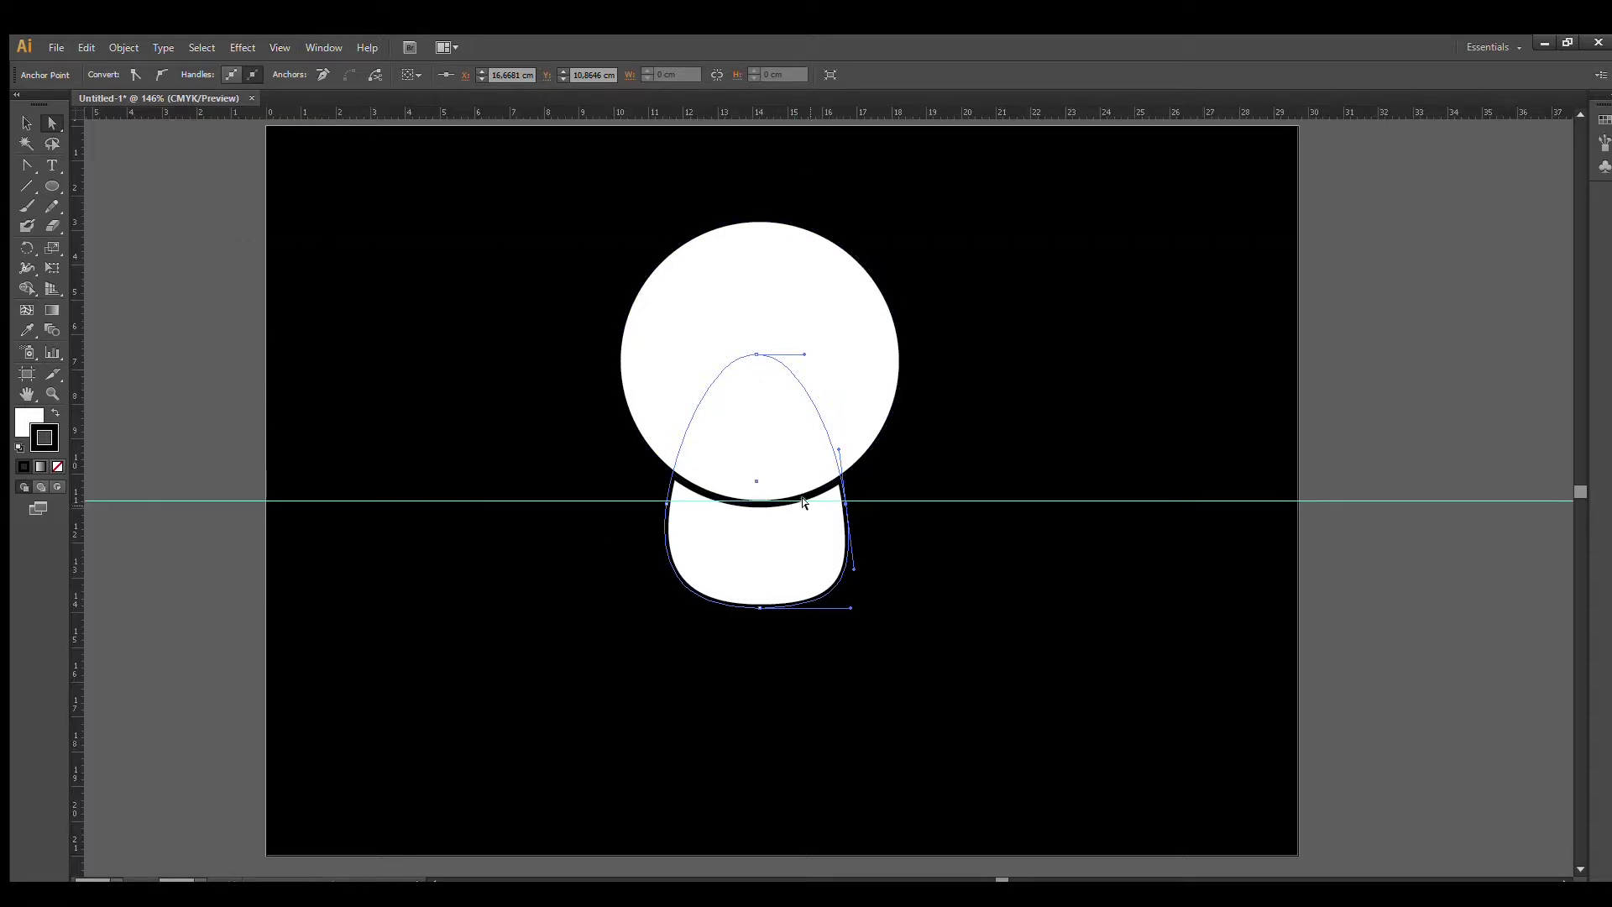
key(ctrl+z)
click(759, 608)
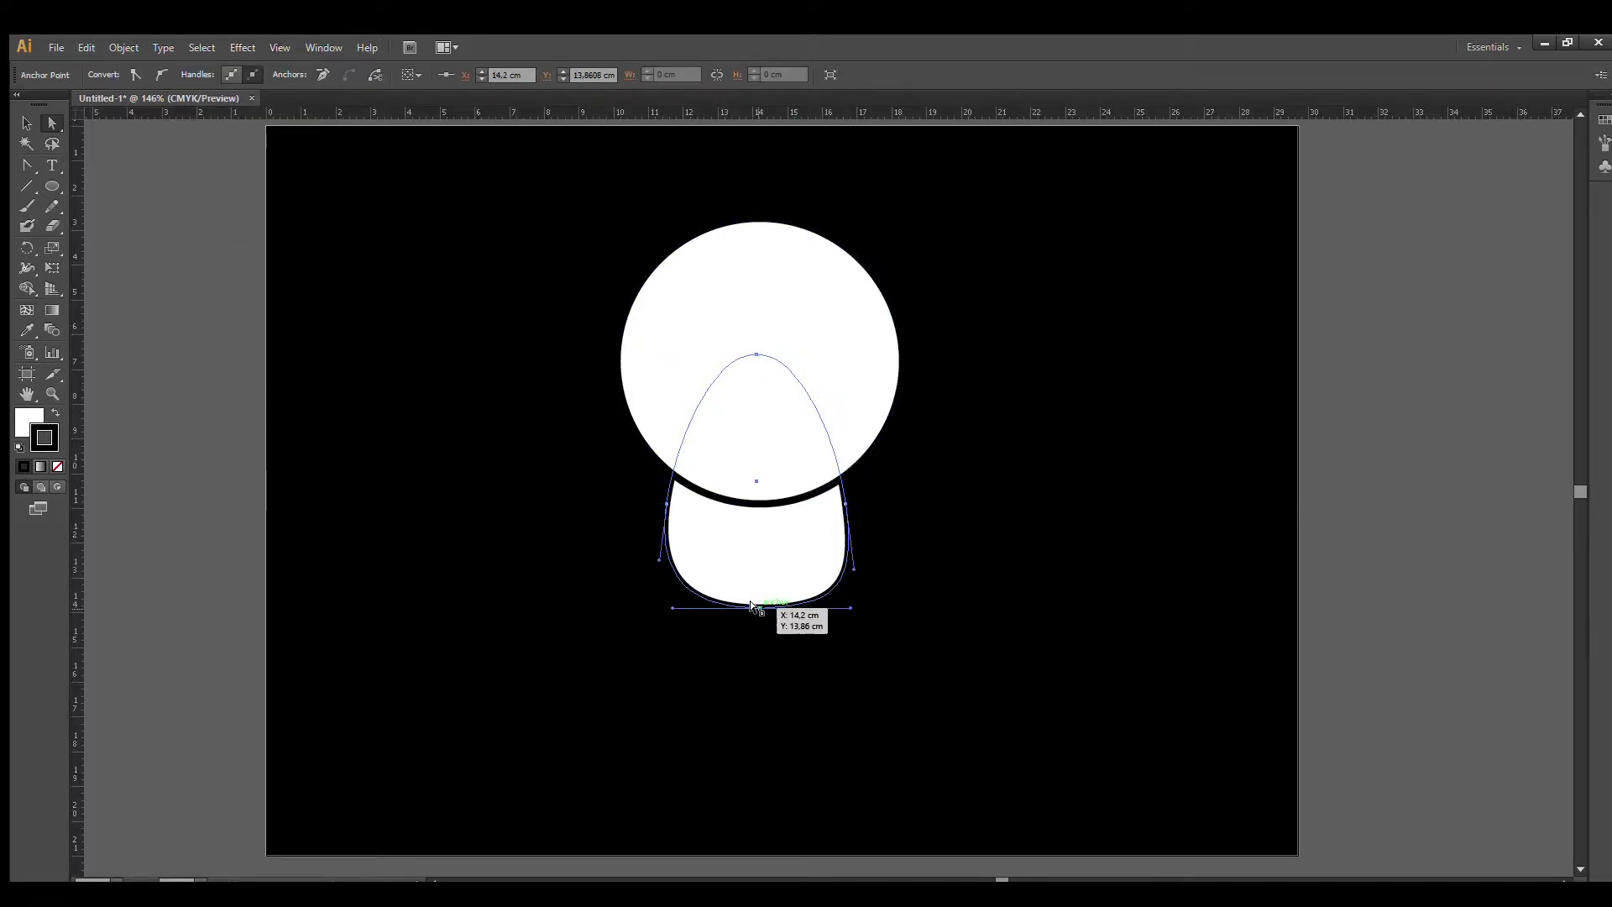
drag(850, 563, 860, 577)
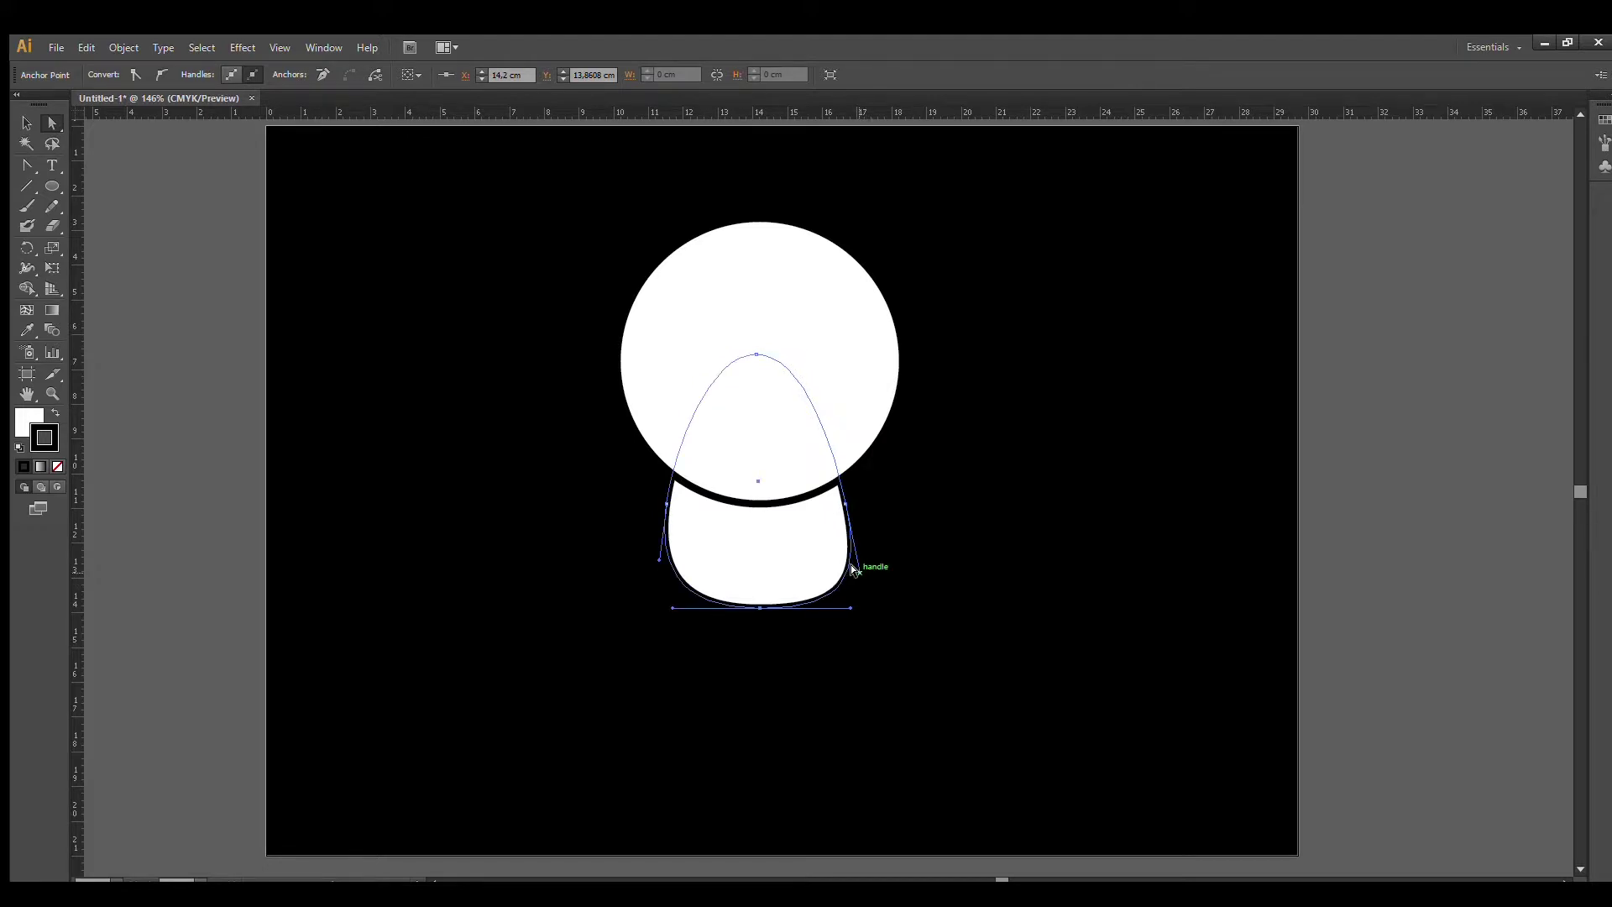
drag(845, 502, 844, 498)
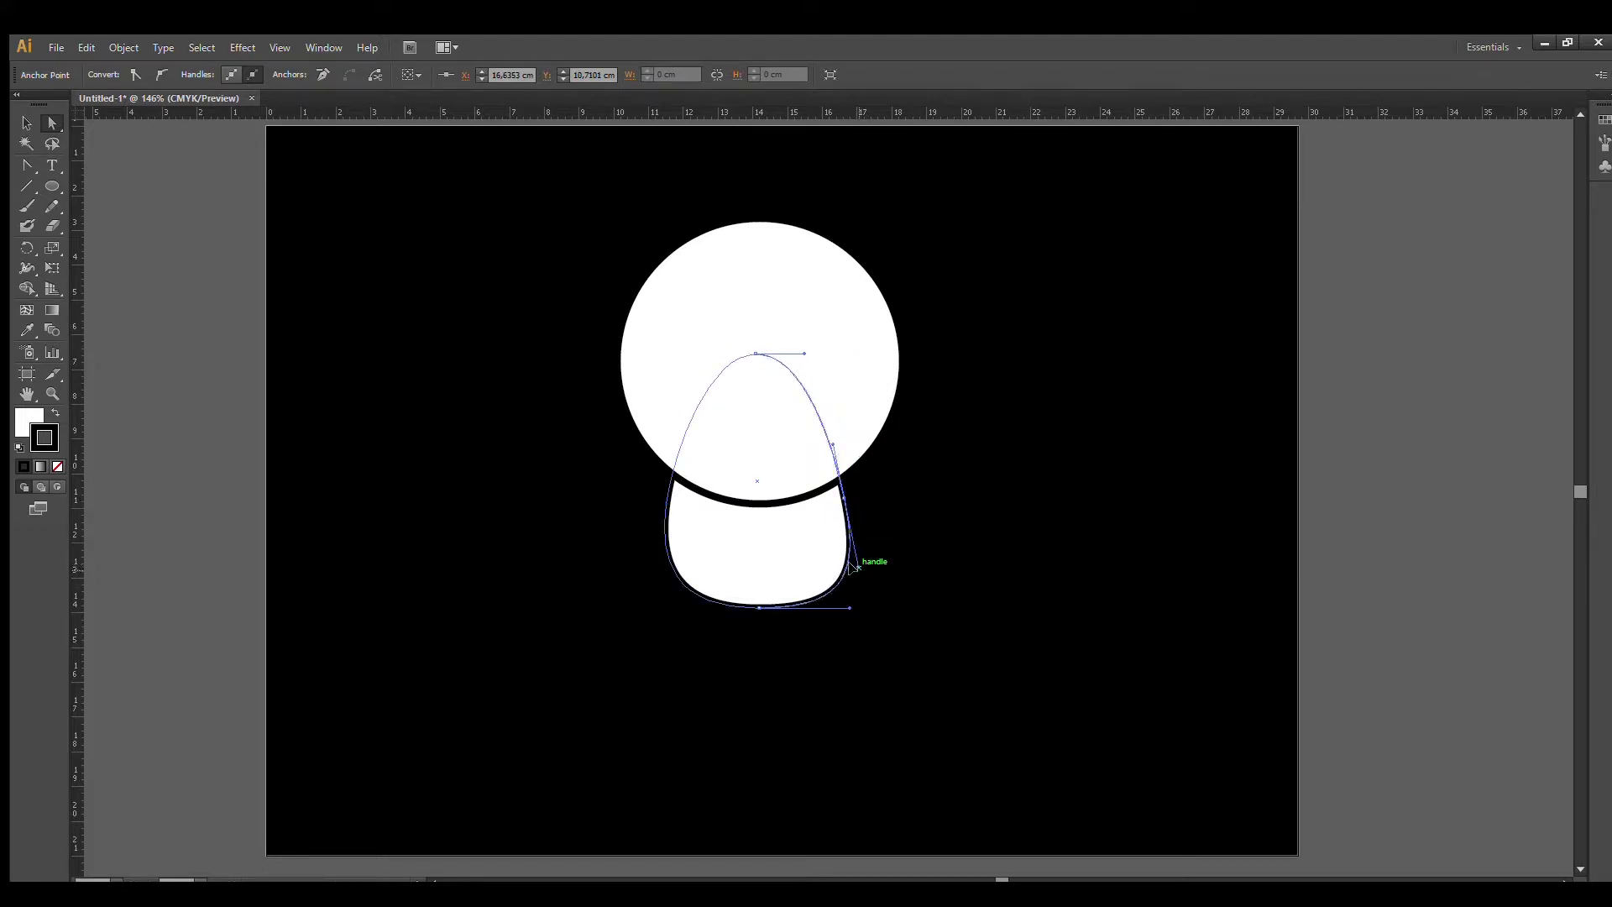
click(874, 626)
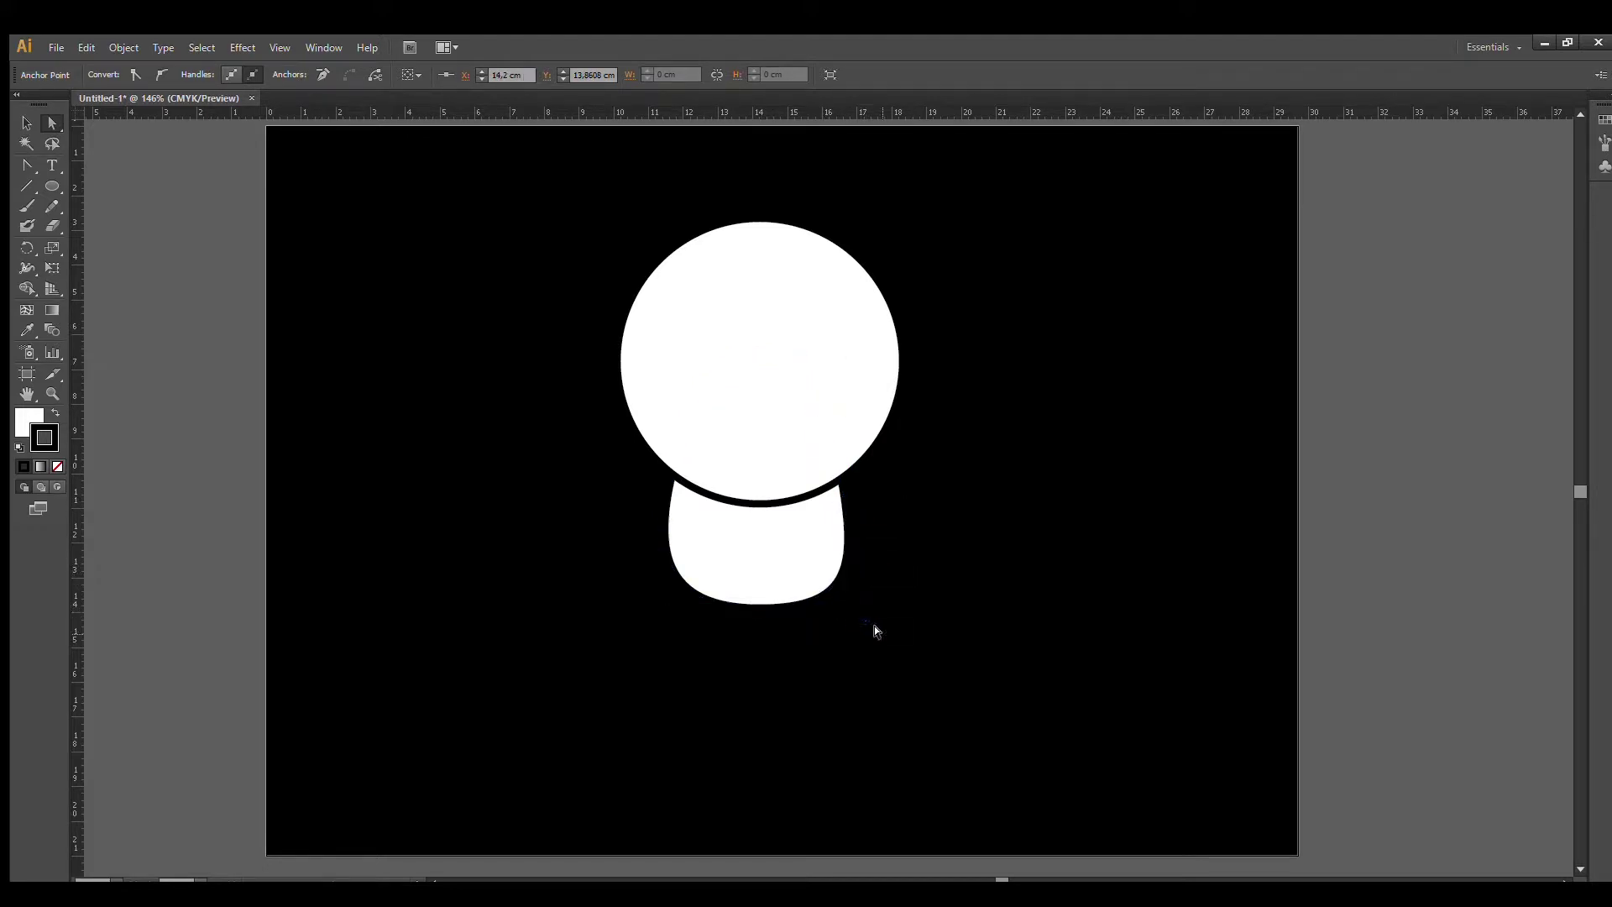
Step: Draw two matching black eye circles about 2.17 cm wide without a stroke, side by side on the skull
click(49, 184)
mouse_move(676, 393)
mouse_down()
mouse_move(754, 471)
mouse_move(663, 411)
mouse_move(808, 399)
mouse_up()
click(55, 465)
click(23, 123)
click(1005, 488)
click(921, 466)
Step: Try to align both ungrouped eyes and the skull to a common horizontal centre
click(709, 403)
shift+click(801, 403)
shift+click(763, 302)
click(720, 74)
key(ctrl+z)
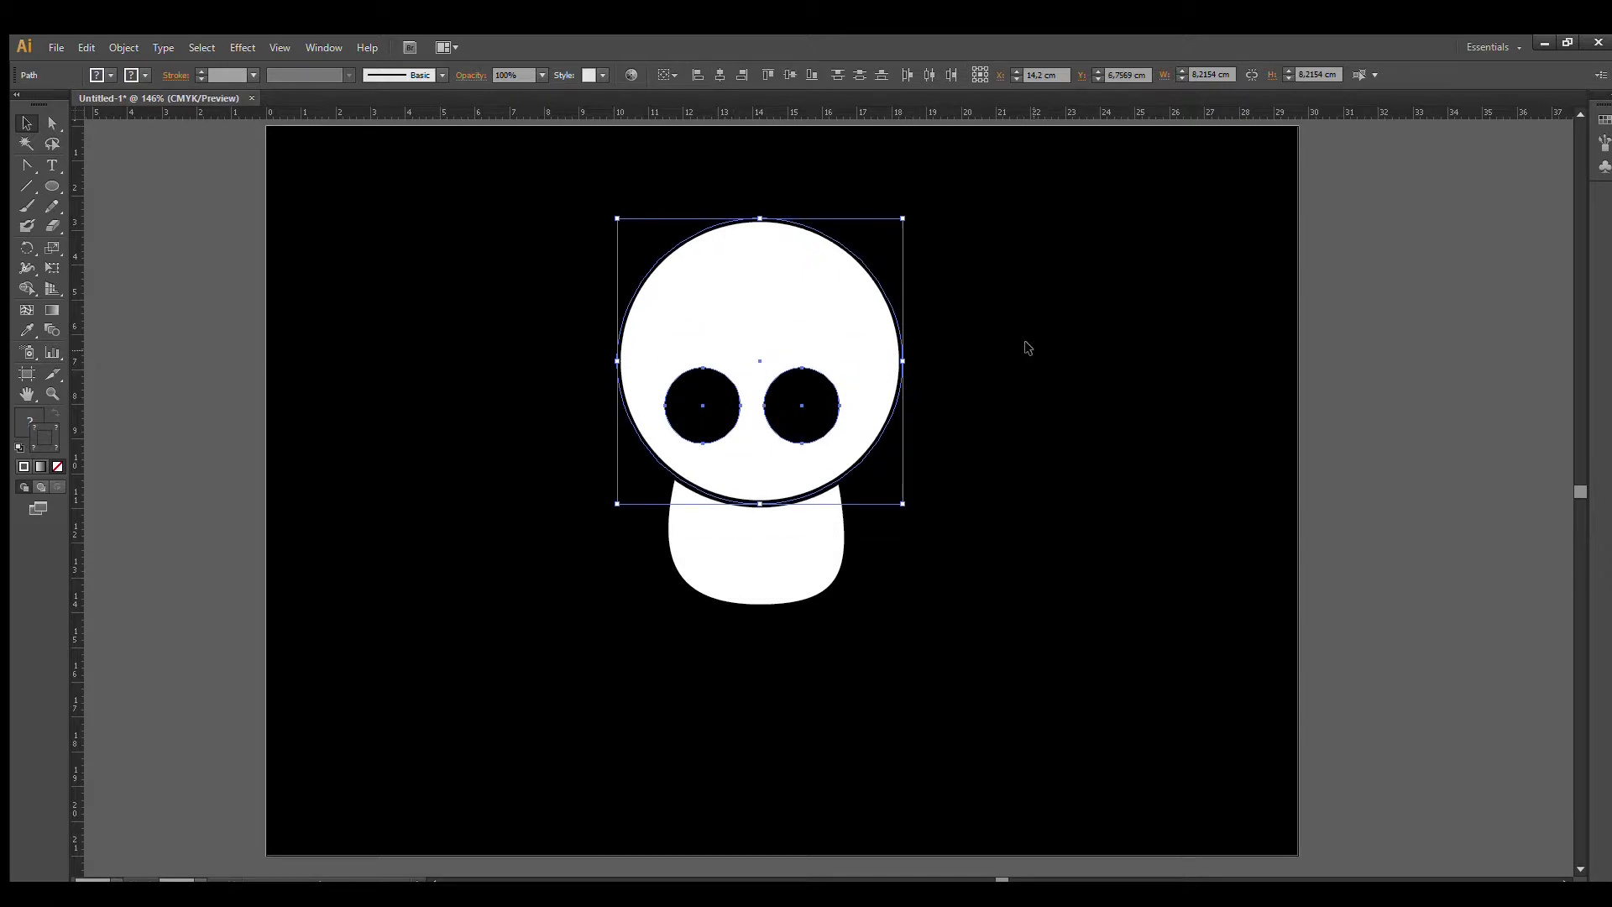
click(1020, 431)
Step: Group the two eyes and centre the group horizontally with the skull and the jaw
click(798, 406)
shift+click(715, 406)
key(ctrl+g)
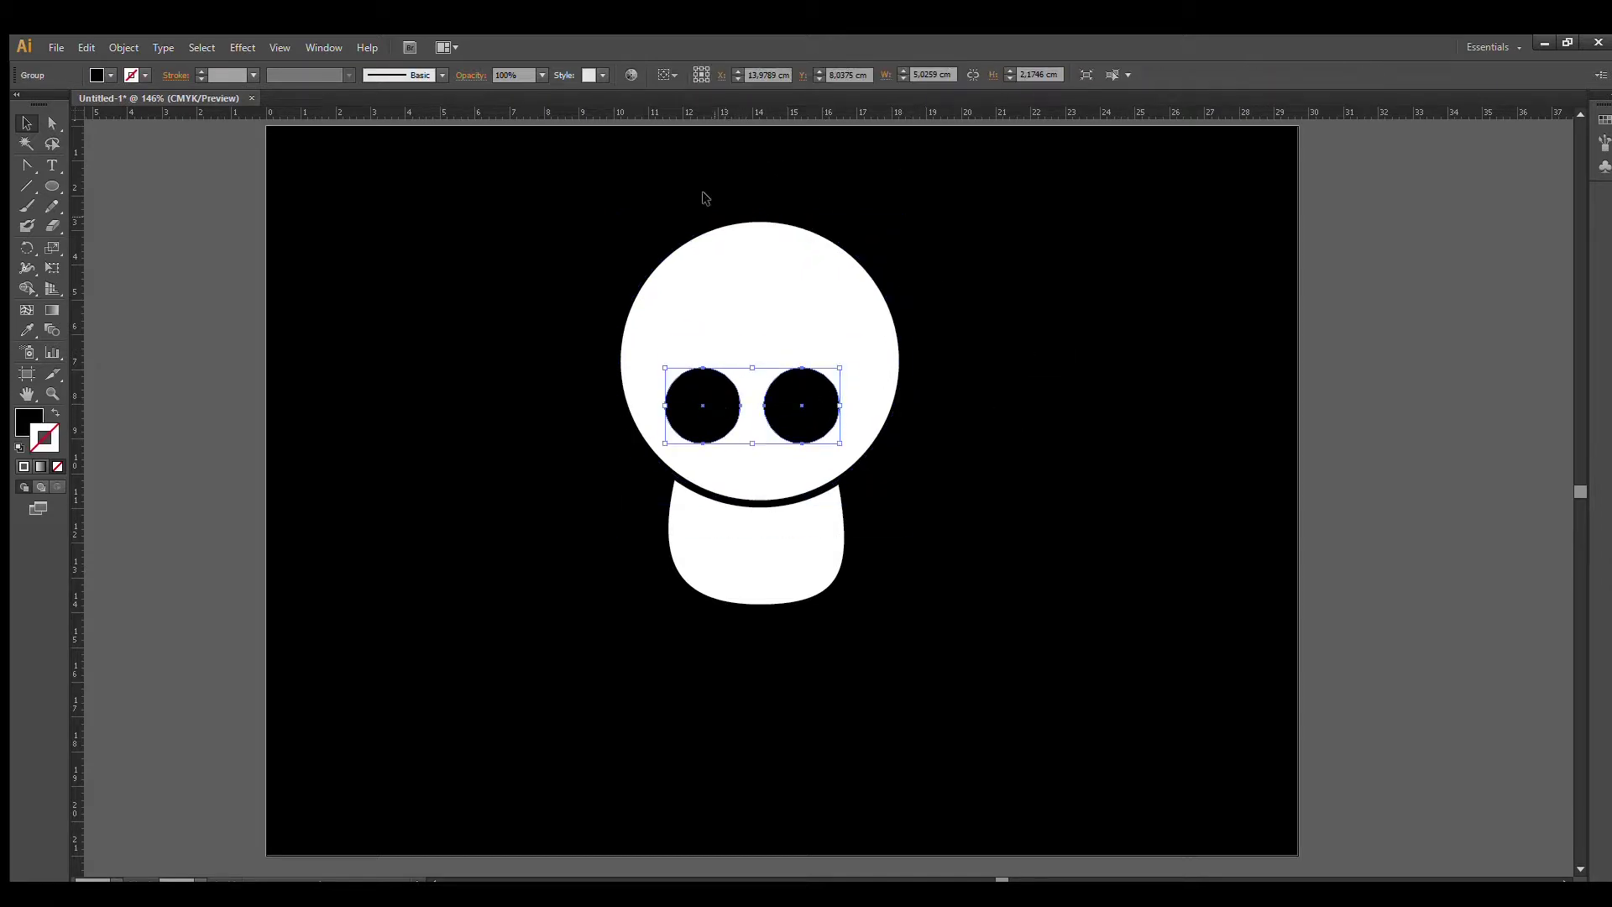
shift+click(818, 321)
click(720, 75)
shift+click(828, 552)
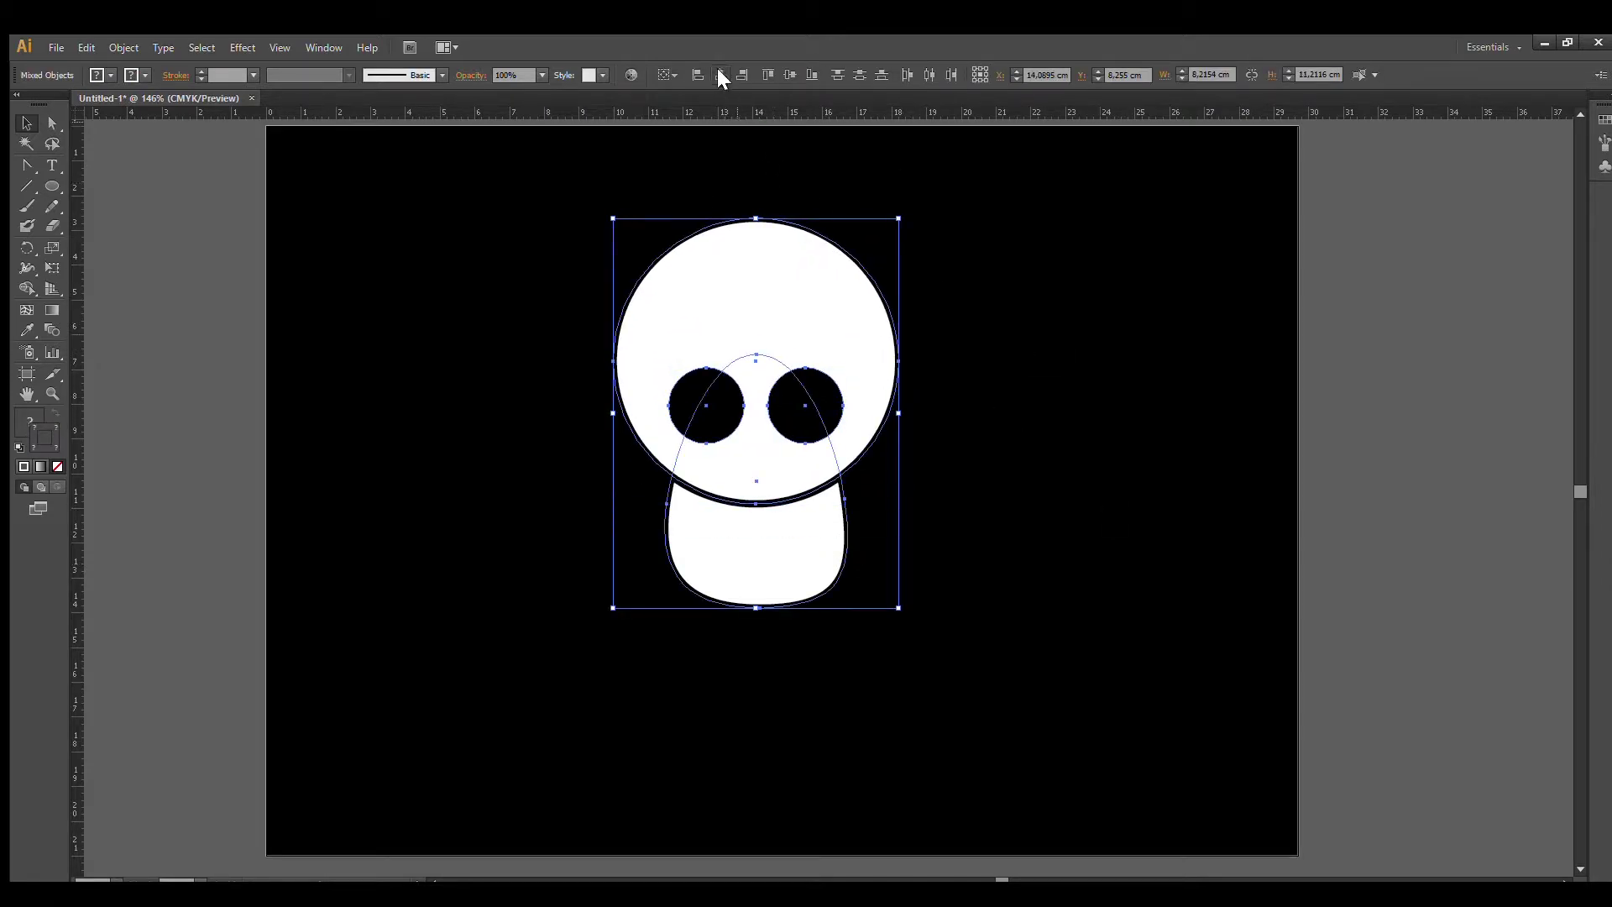
click(719, 74)
click(1018, 655)
Step: Scale up the eye group slightly from its centre
click(714, 420)
drag(844, 444, 858, 455)
click(949, 507)
Step: Ungroup the eyes and make a small black nose circle from a copy, centred just below them
click(701, 427)
key(ctrl+shift+g)
click(907, 413)
drag(713, 429, 767, 473)
drag(795, 493, 770, 464)
click(965, 583)
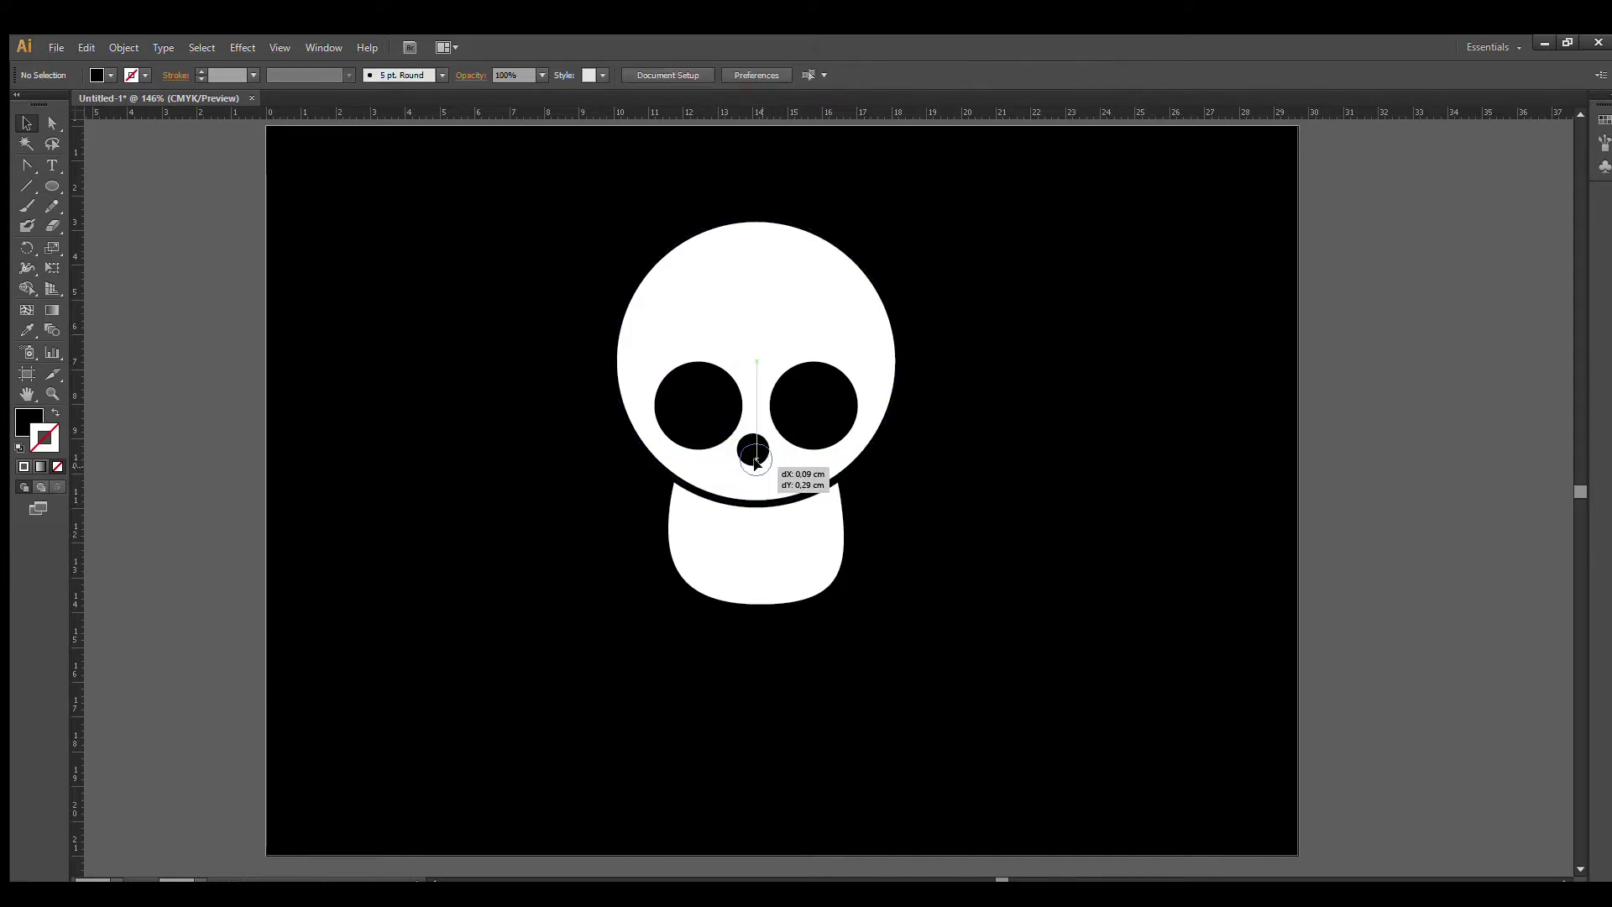
key(m)
drag(320, 570, 507, 611)
key(ctrl+z)
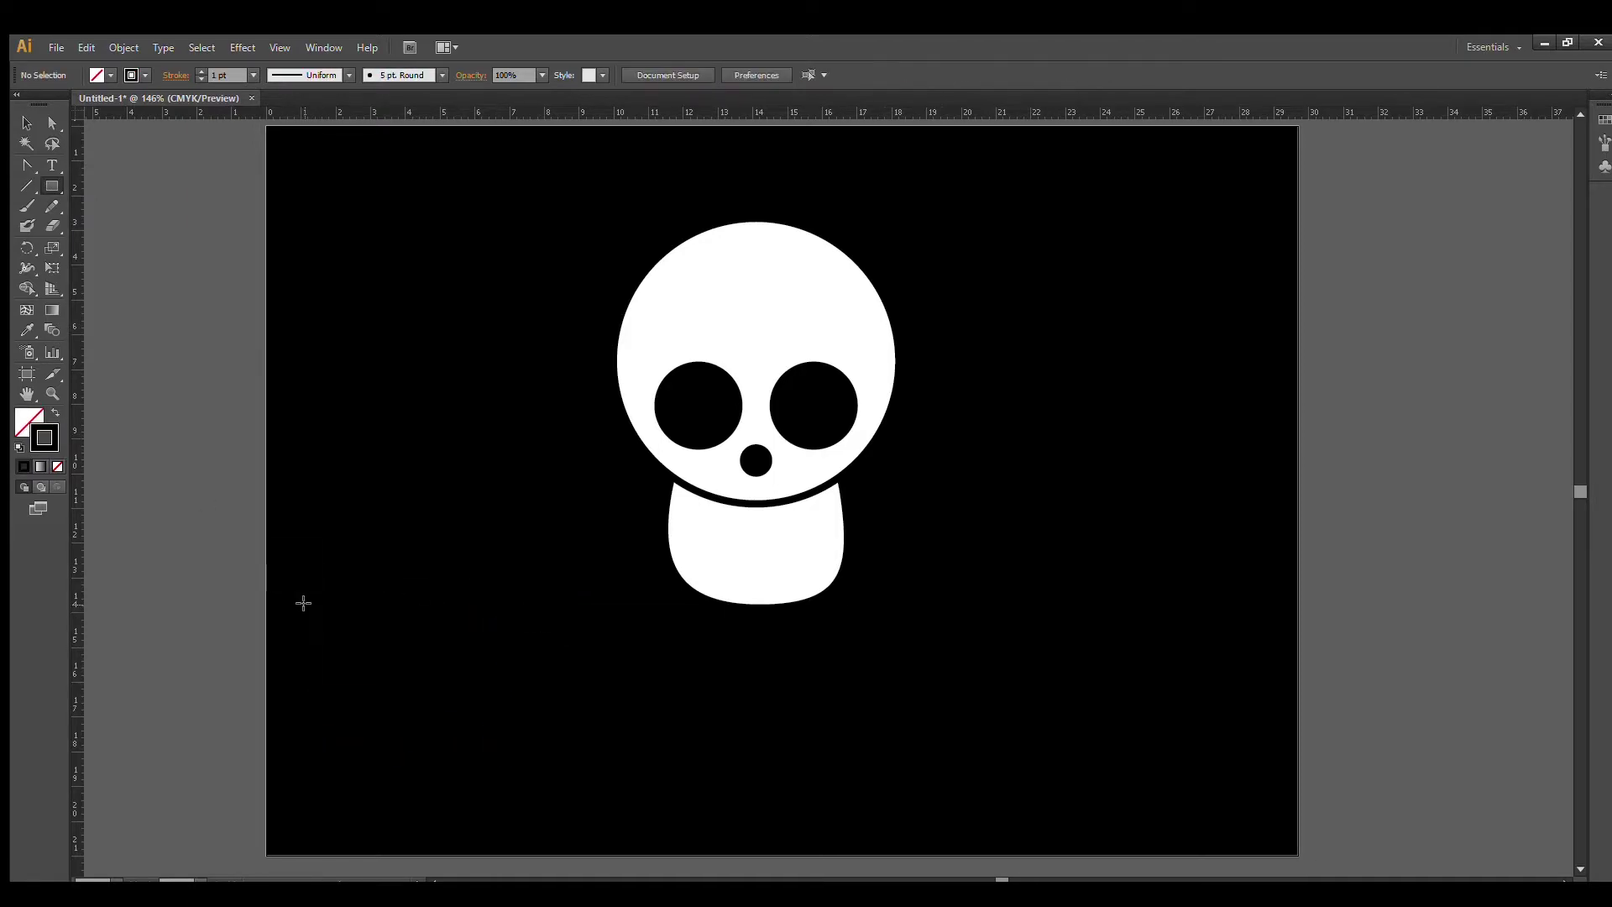
drag(329, 651, 597, 764)
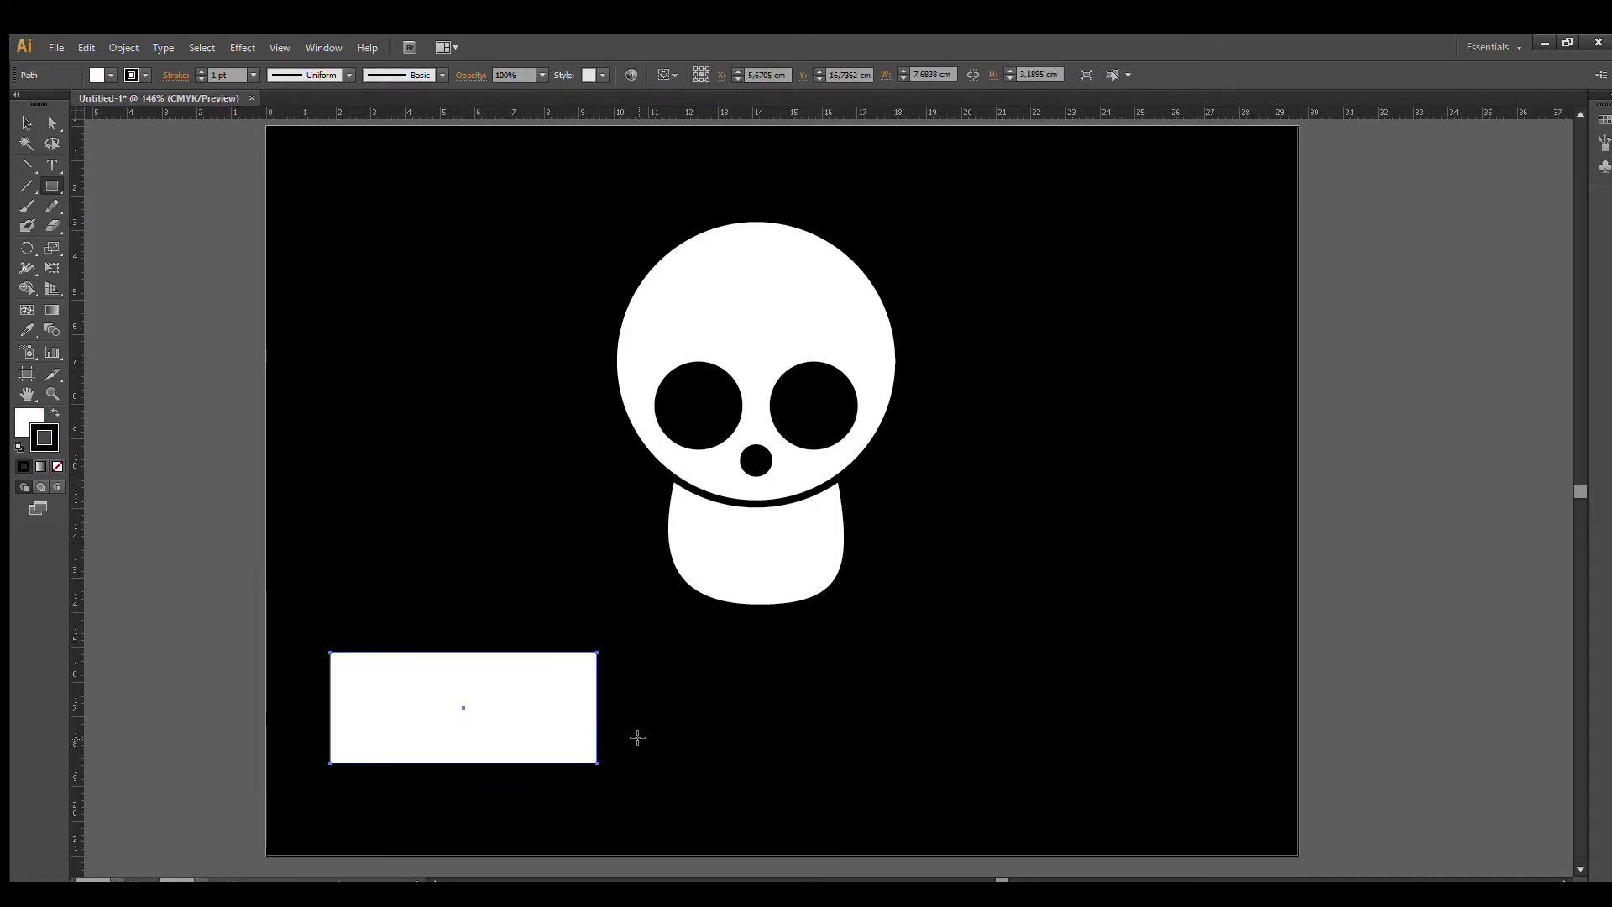
key(Delete)
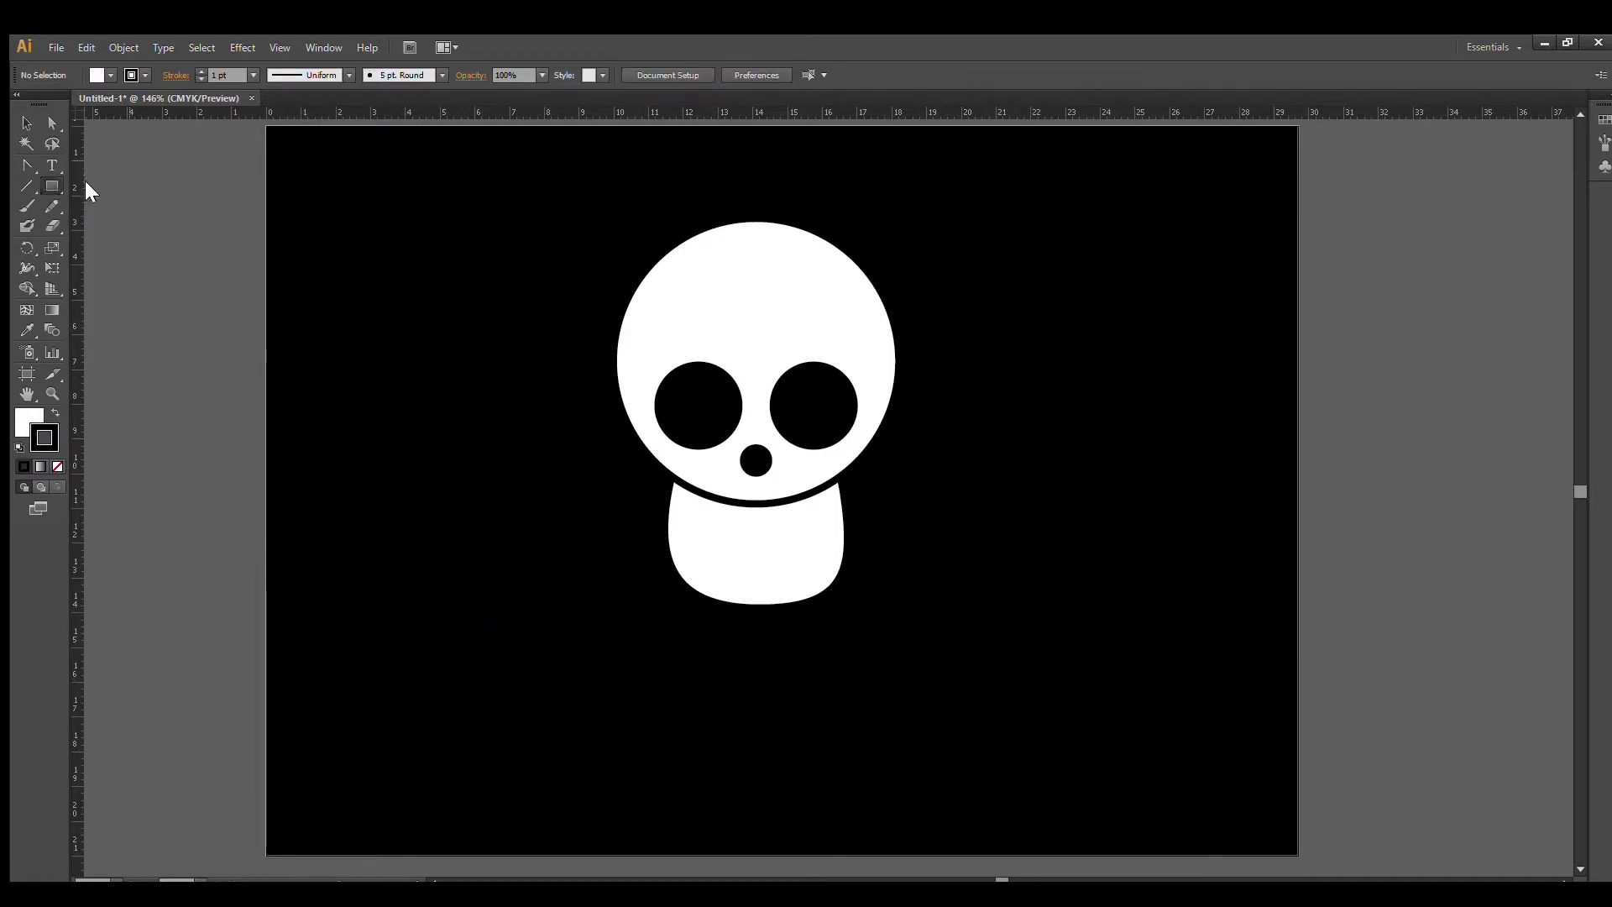
Step: Draw a rounded-rectangle hat brim about 14.09 by 0.48 cm above the eyes and centre it horizontally on the skull
mouse_move(503, 298)
mouse_down()
mouse_move(693, 494)
mouse_move(932, 319)
mouse_move(992, 323)
mouse_up()
click(27, 124)
drag(748, 324, 747, 315)
drag(773, 301, 773, 321)
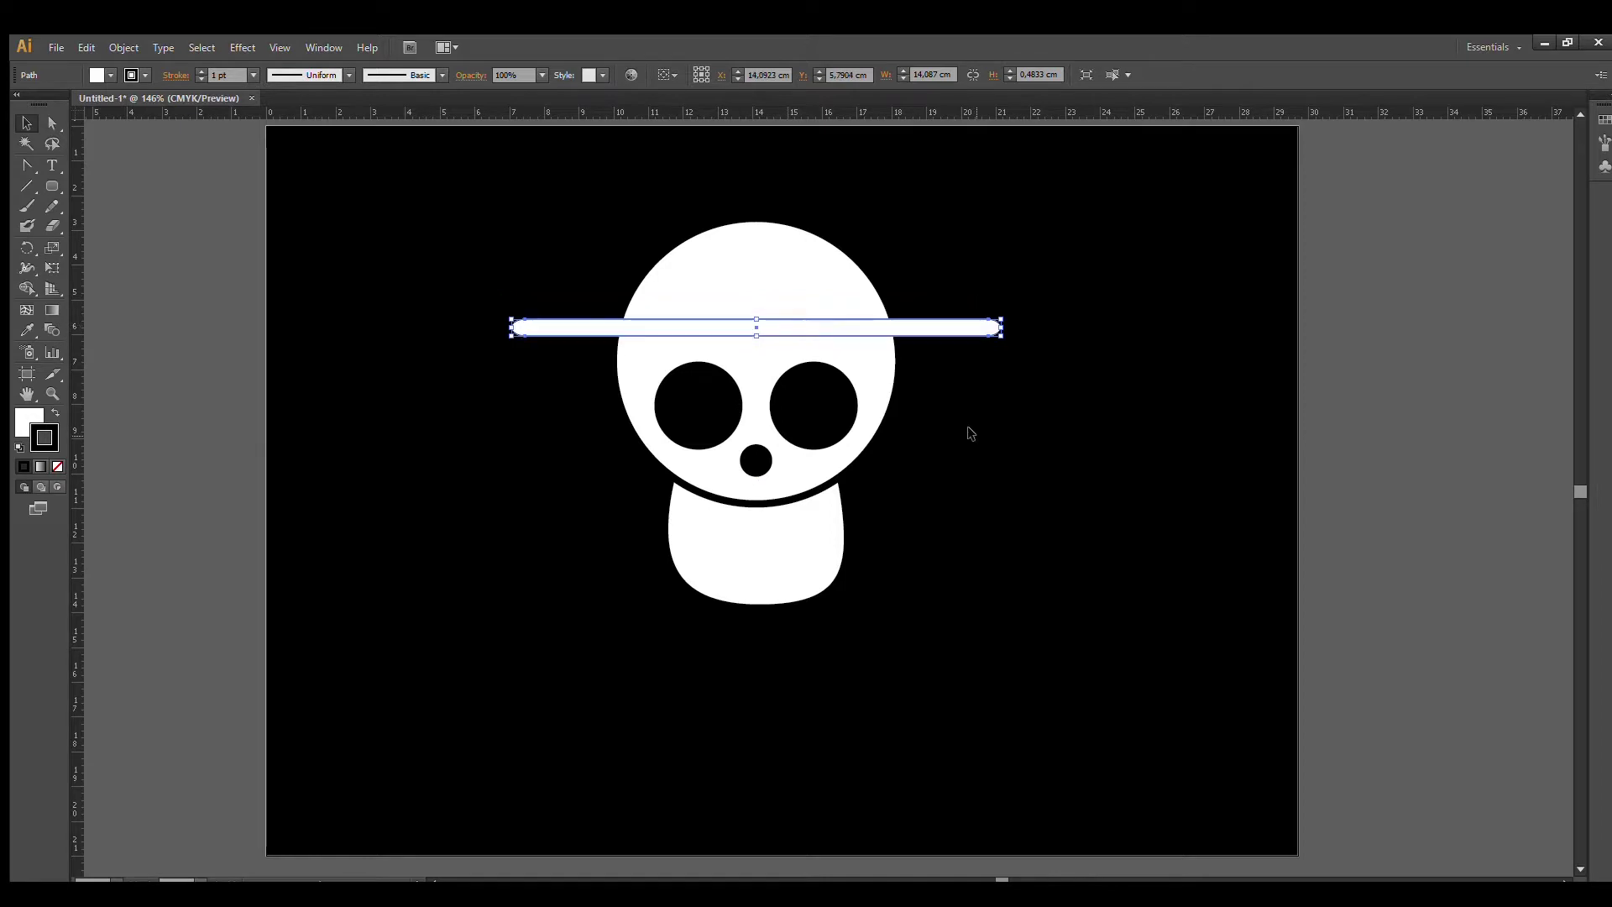
shift+click(832, 299)
click(719, 75)
click(1102, 446)
Step: Give the hat brim a 5 pt stroke and a yellow fill
click(850, 320)
click(250, 76)
click(260, 210)
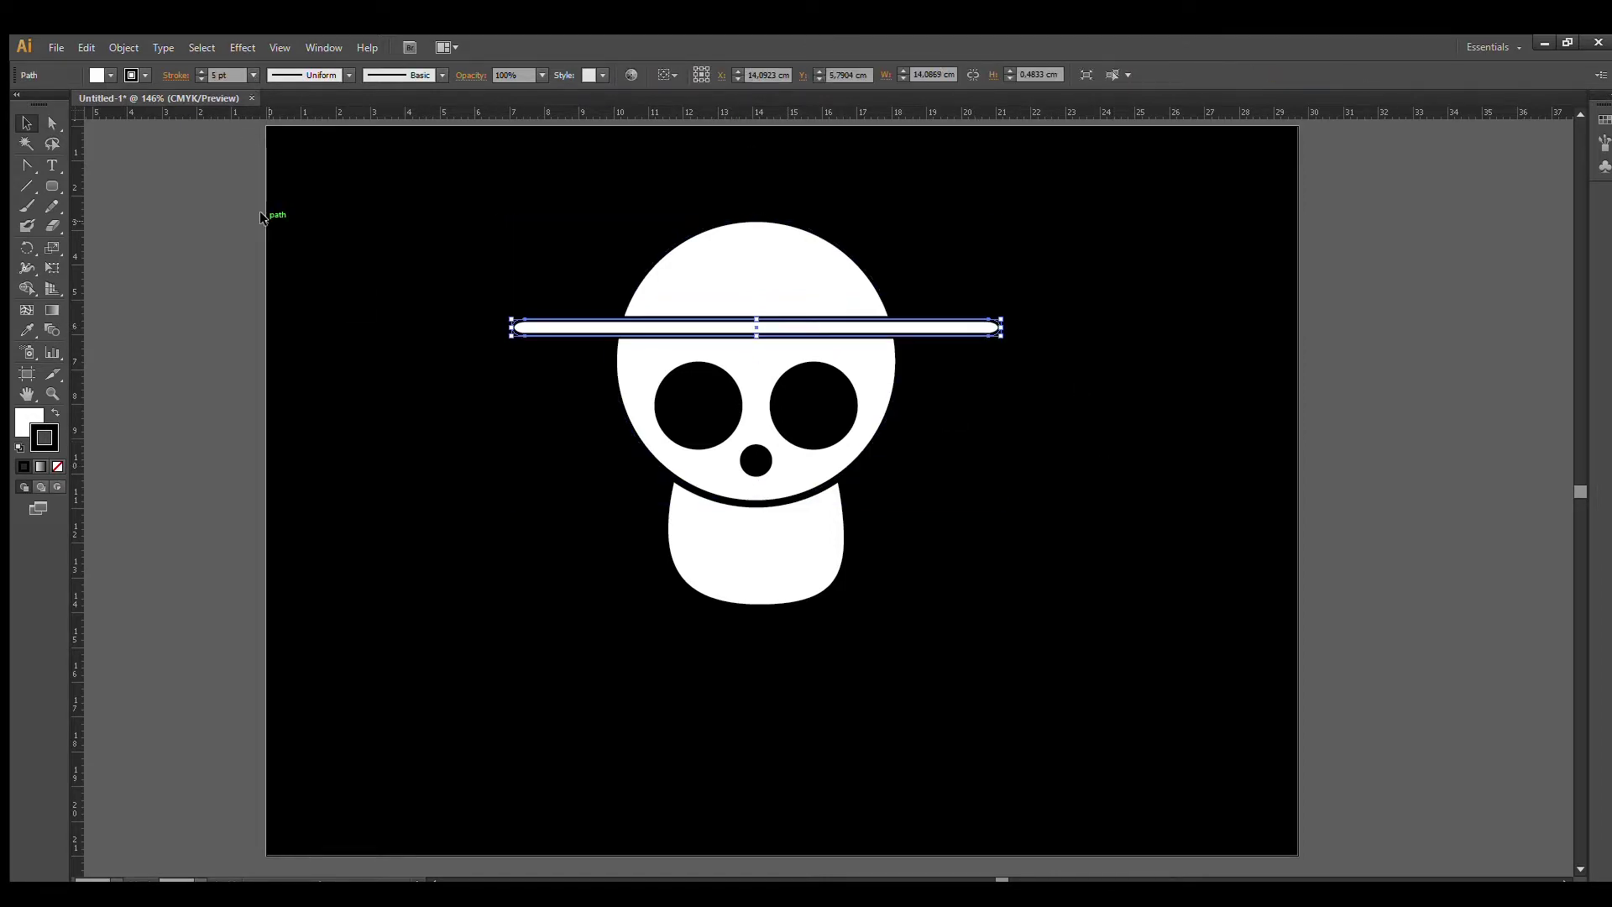
click(20, 422)
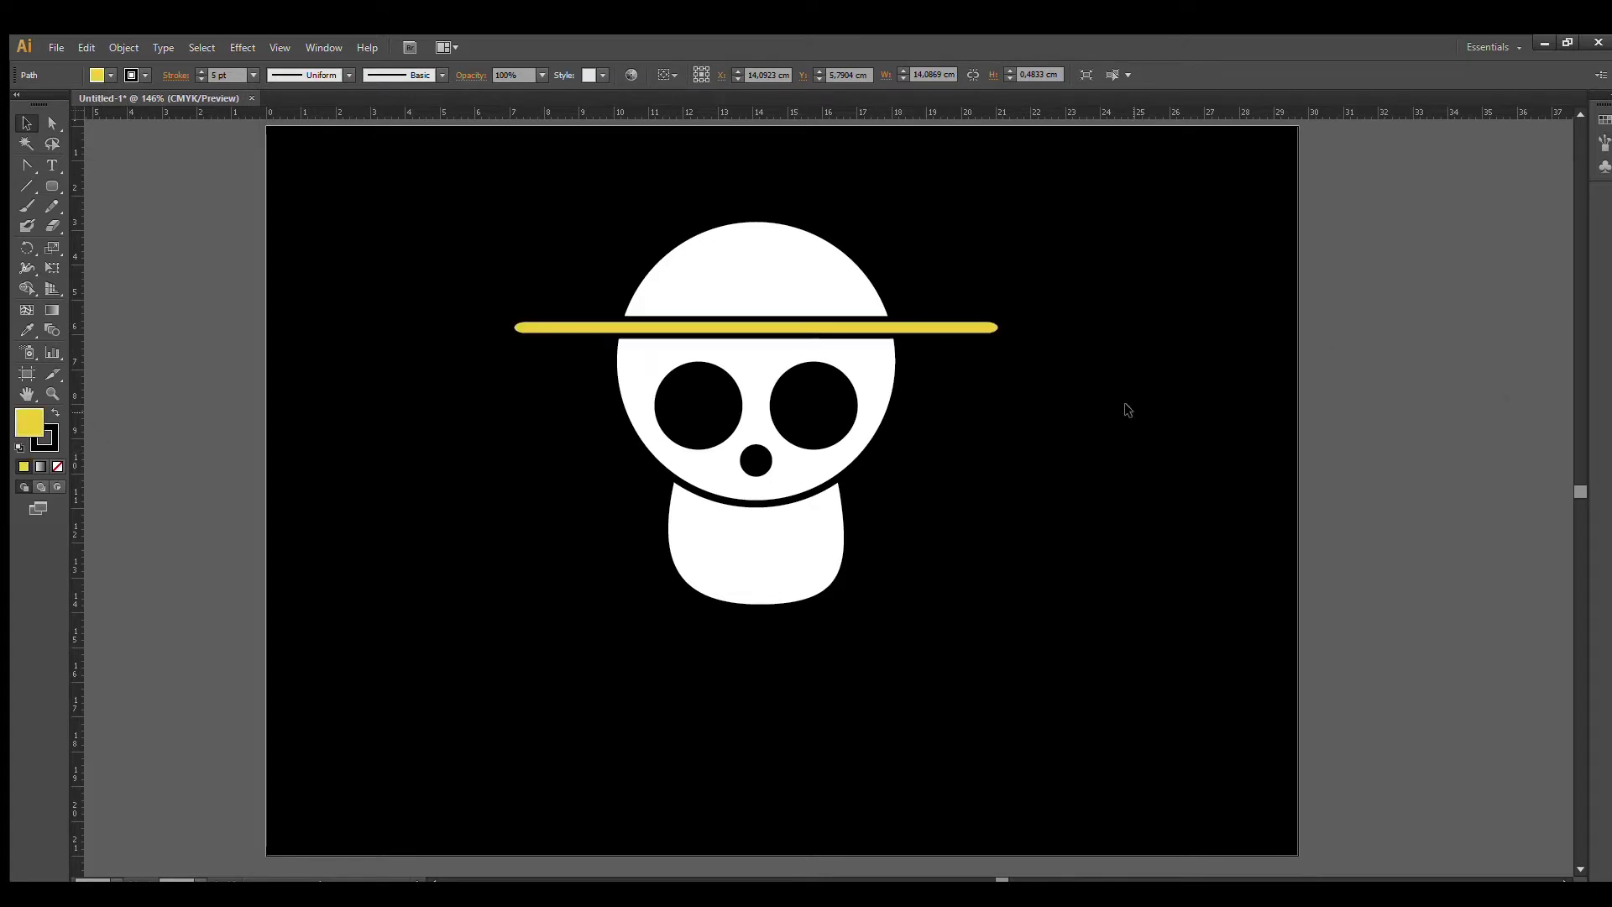
click(777, 280)
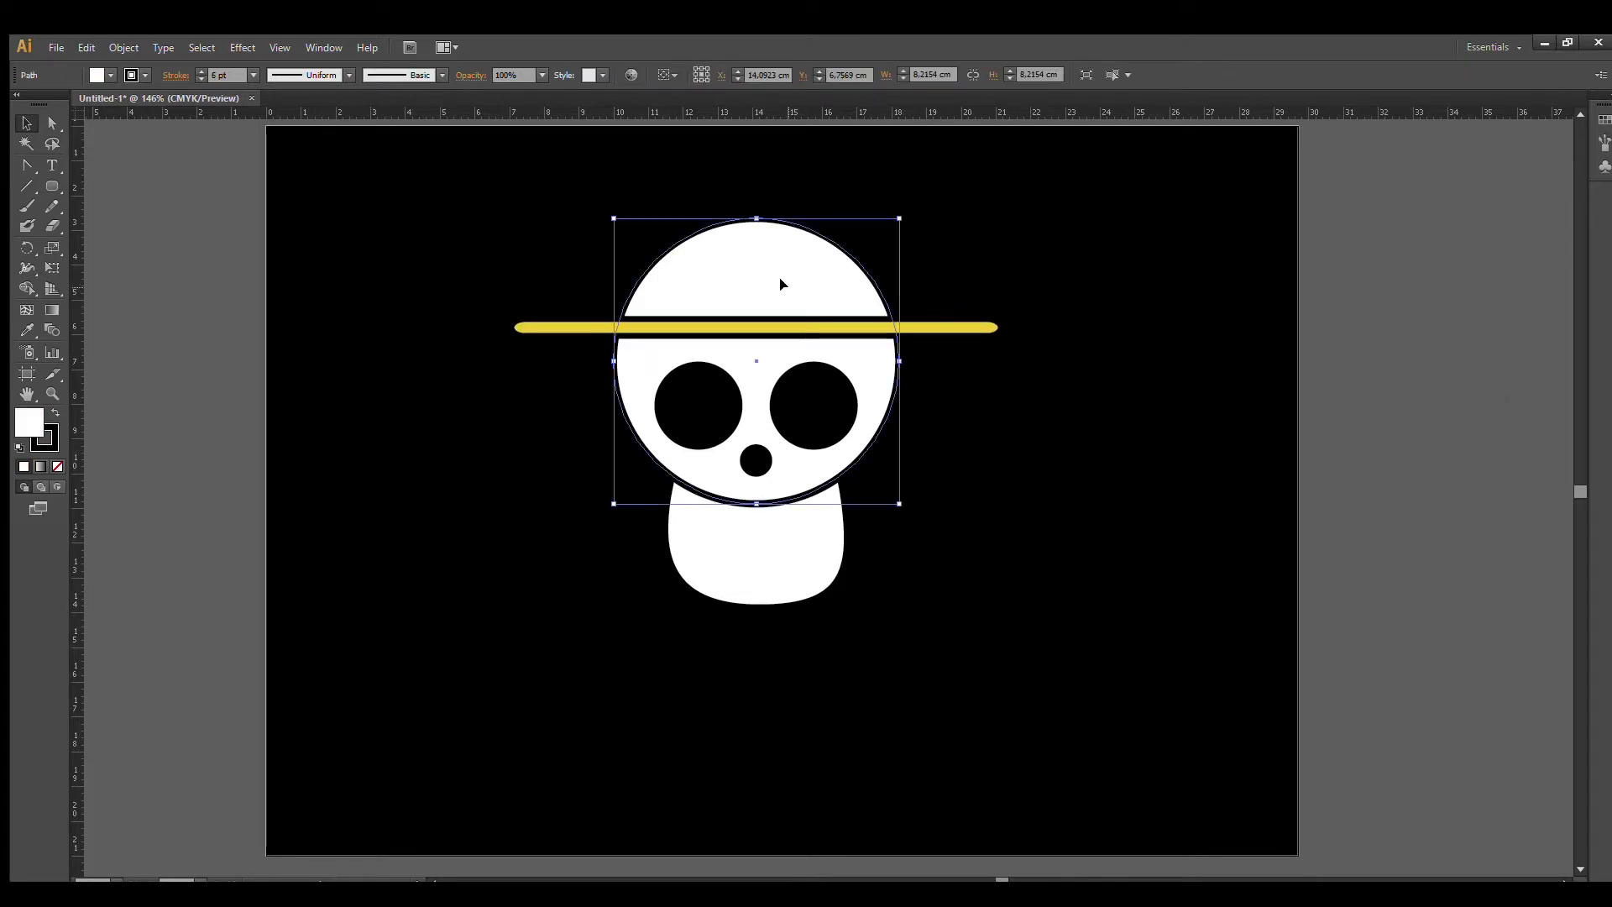
shift+click(954, 326)
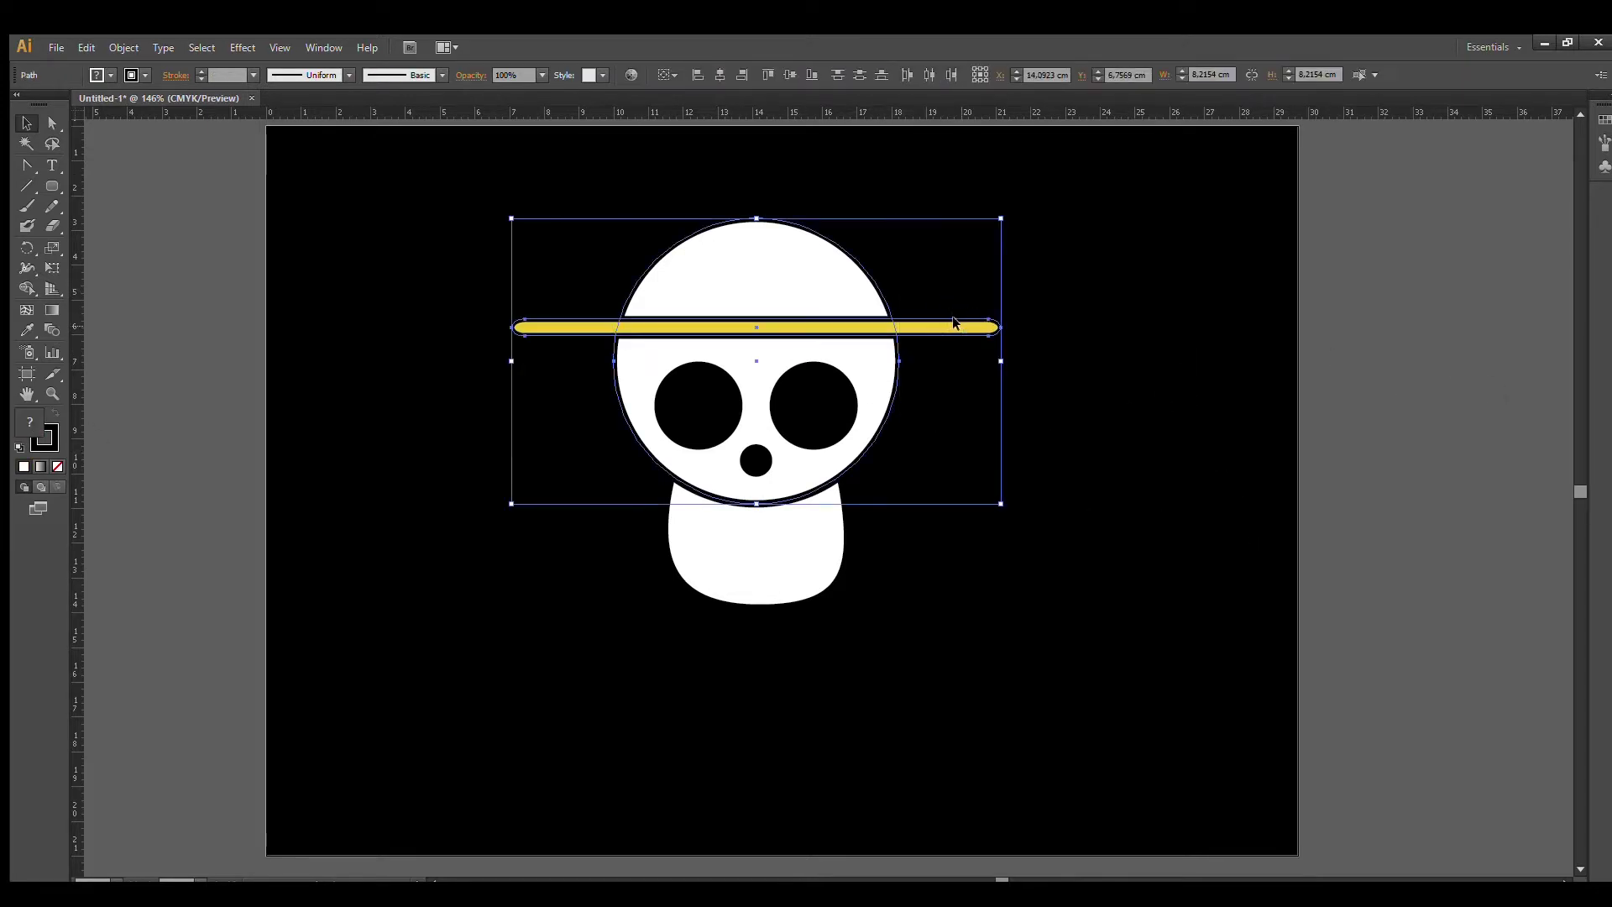
click(1487, 183)
click(1141, 392)
drag(816, 300, 846, 267)
key(ctrl+z)
click(1058, 544)
key(ctrl+z)
click(1058, 544)
Step: Split the skull along the hat brim with the Shape Builder and check the separate crown, brim and face pieces
drag(559, 219, 623, 341)
key(shift+m)
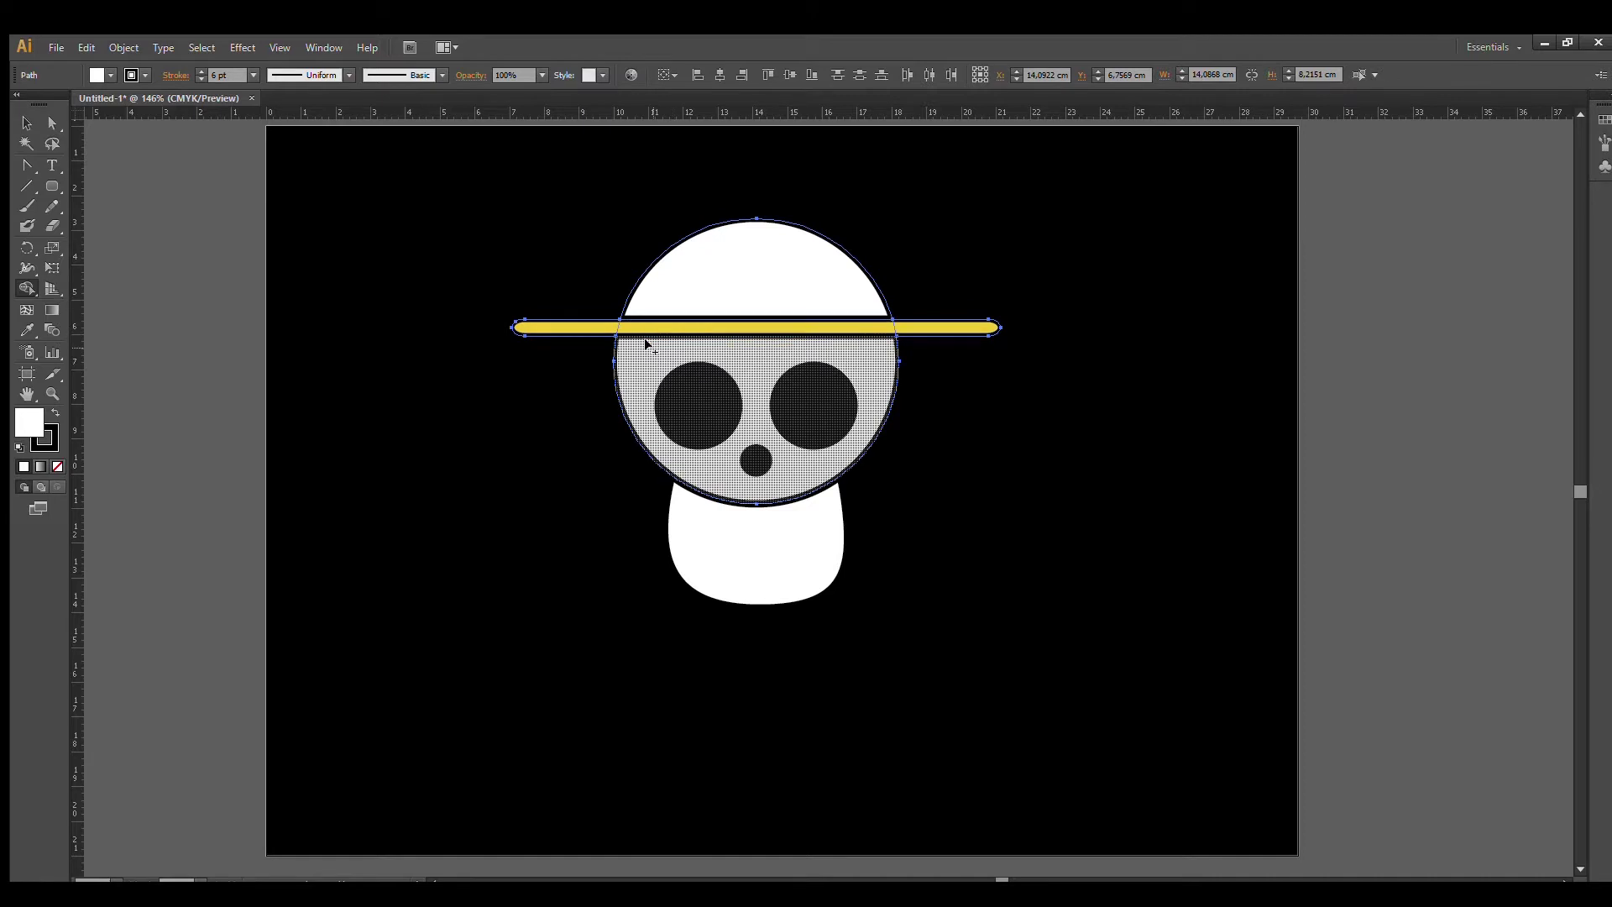
click(27, 122)
click(692, 641)
double_click(755, 272)
key(Escape)
click(781, 274)
click(717, 326)
click(869, 363)
Step: Apply the brim's yellow fill and 5 pt stroke to the hat crown with the Eyedropper
click(802, 284)
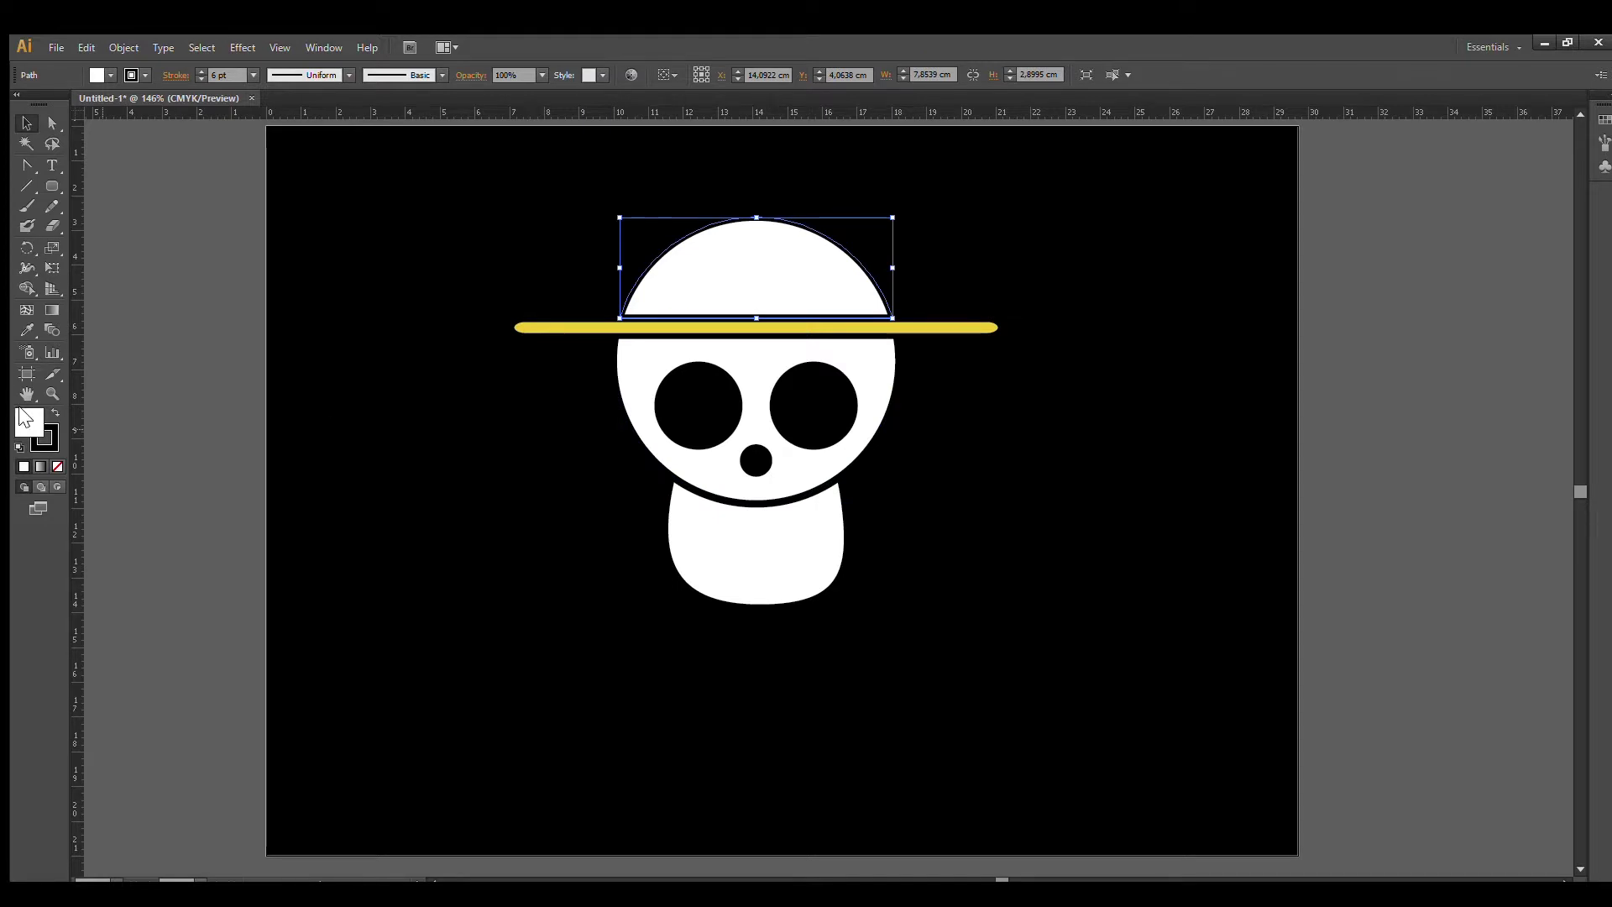
click(27, 330)
click(533, 328)
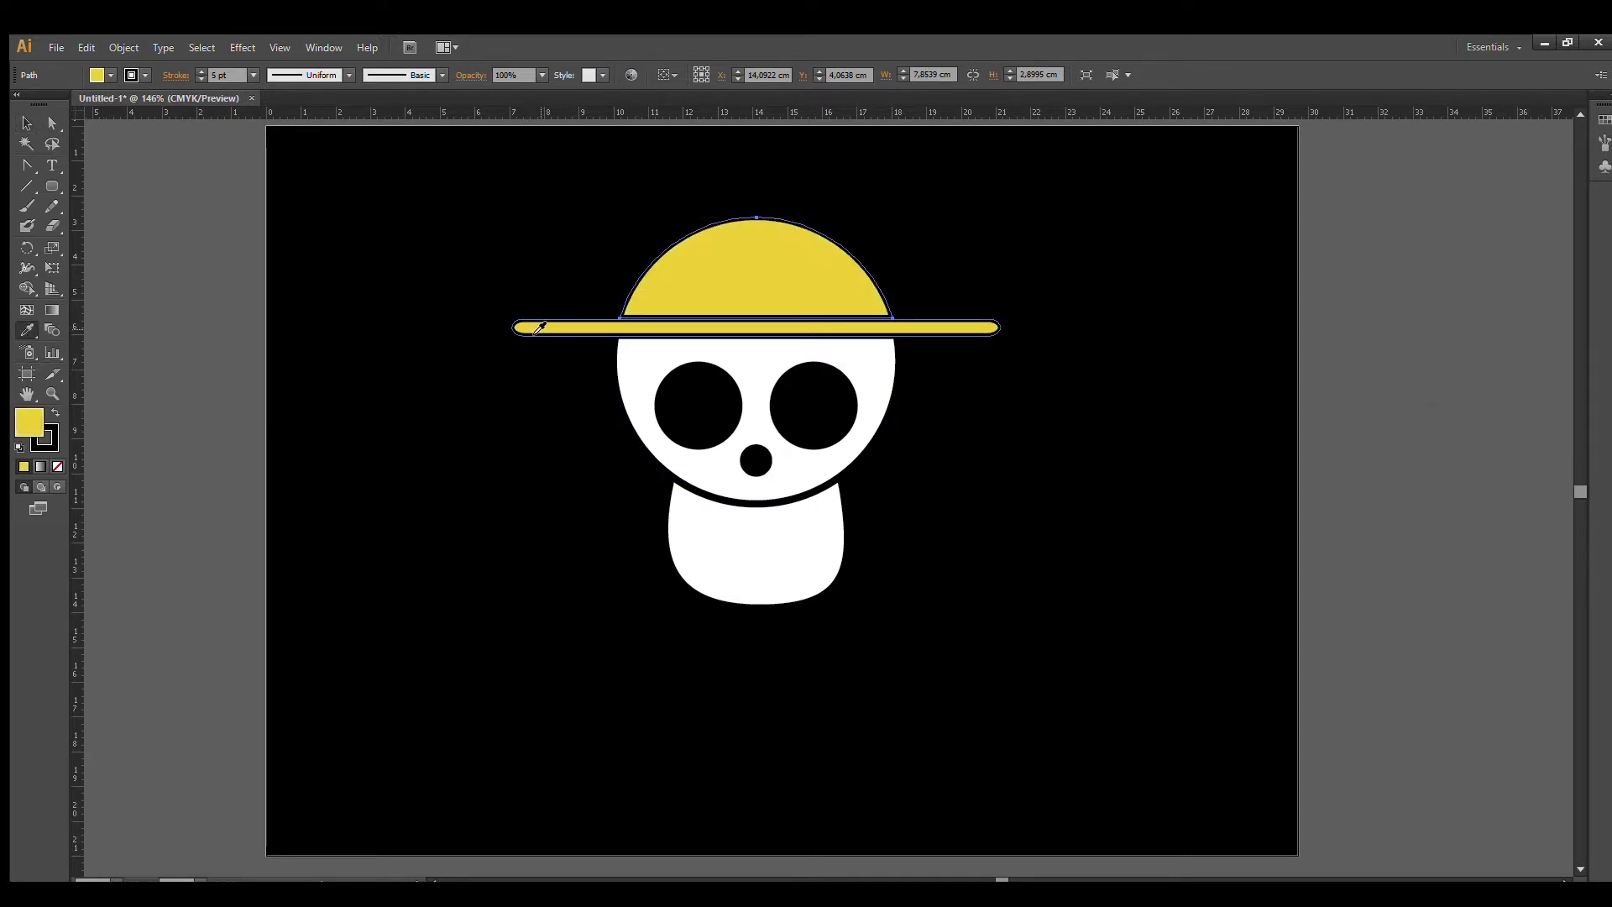
click(28, 124)
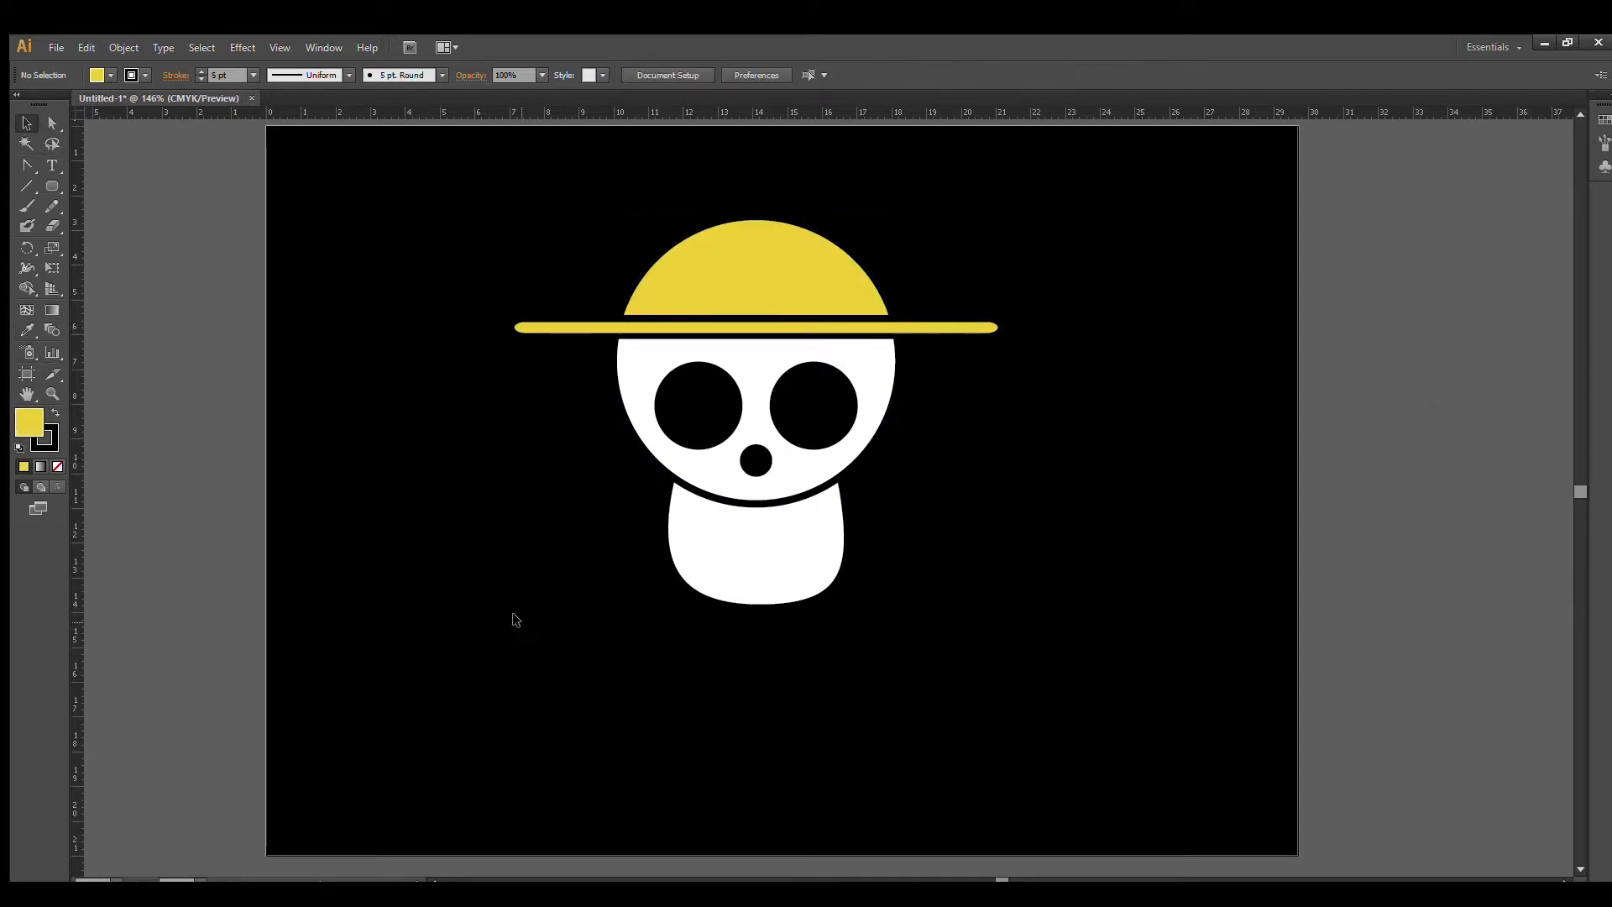
Step: Duplicate the hat brim directly above itself as a hat band and fill the copy red
drag(718, 285, 720, 288)
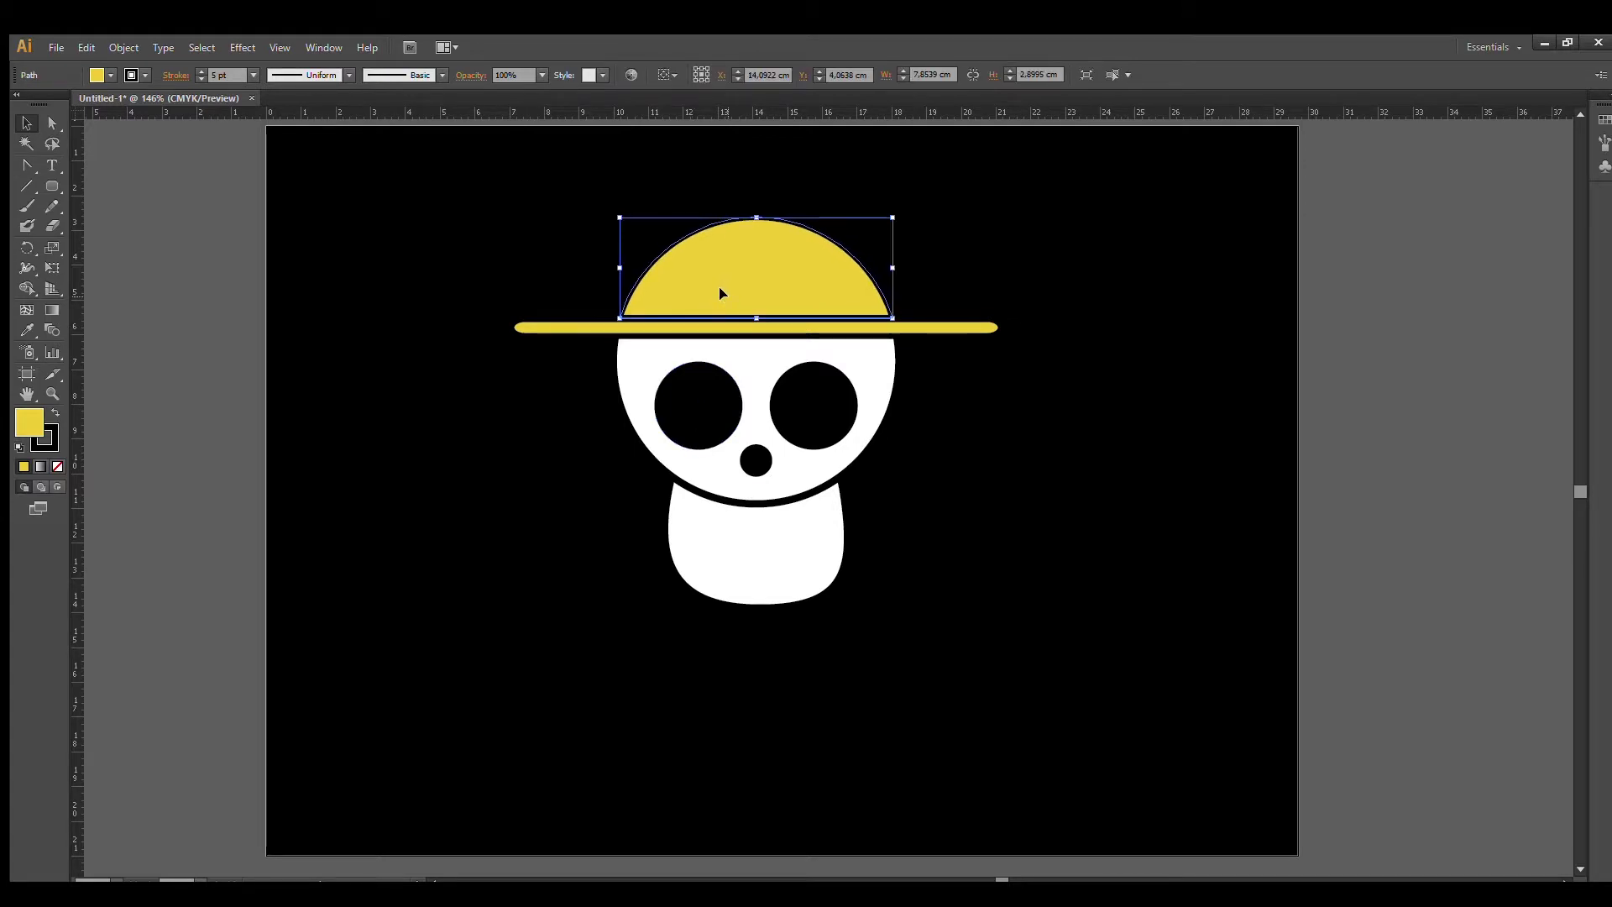
click(1061, 489)
click(895, 328)
drag(894, 324, 902, 309)
key(ctrl+z)
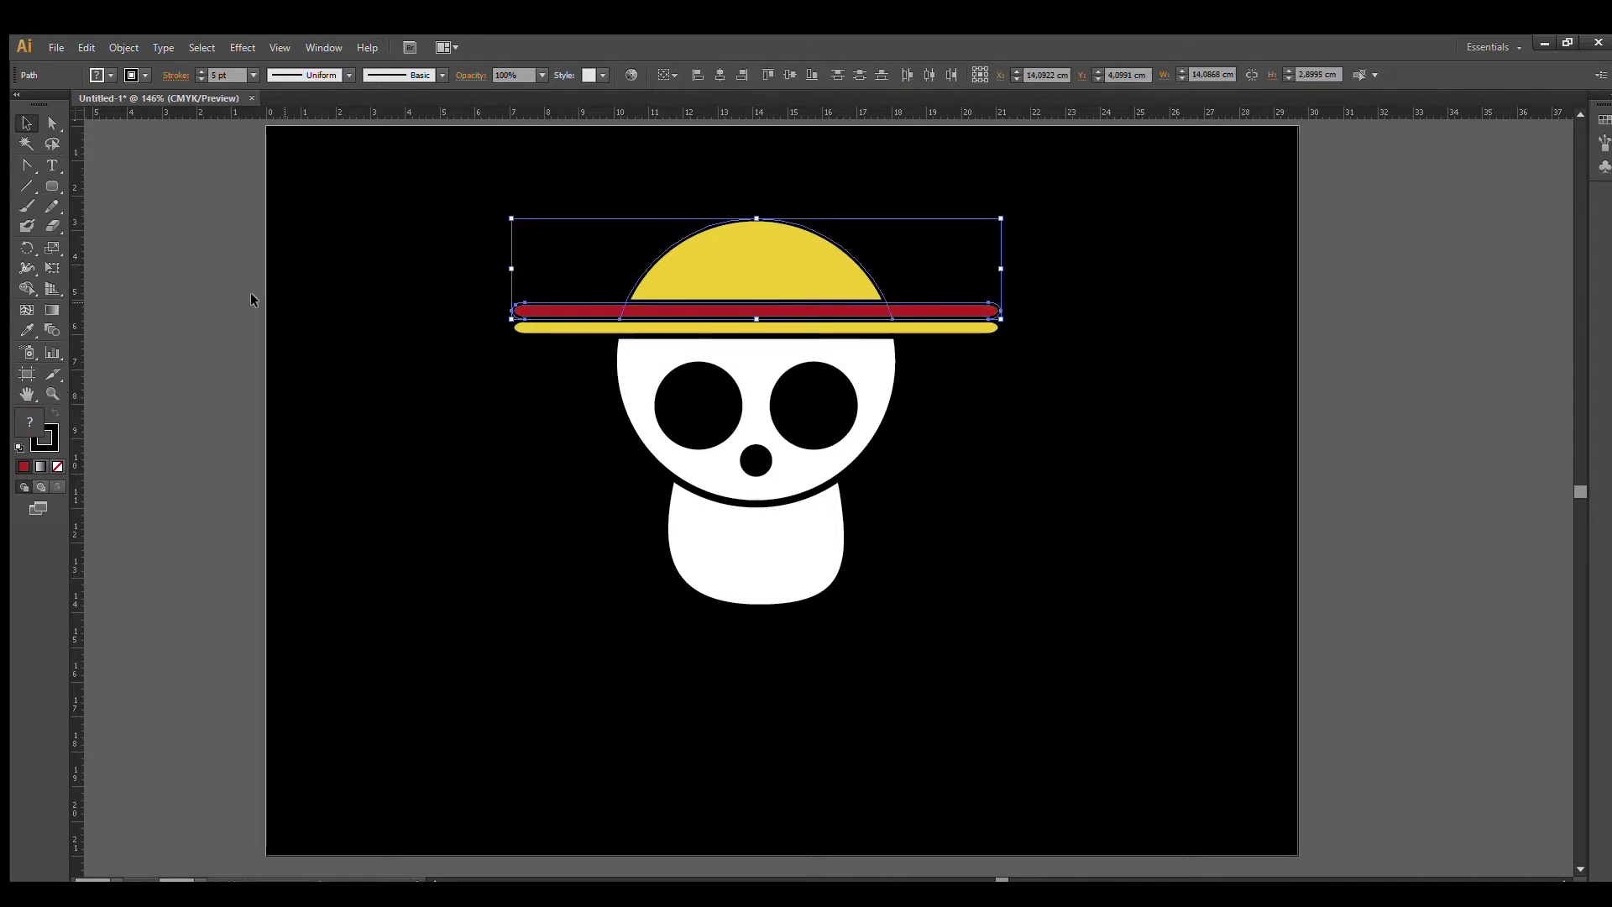
Step: Split the red hat band along the crown's outline with the Shape Builder and delete the parts sticking out at both ends
click(27, 288)
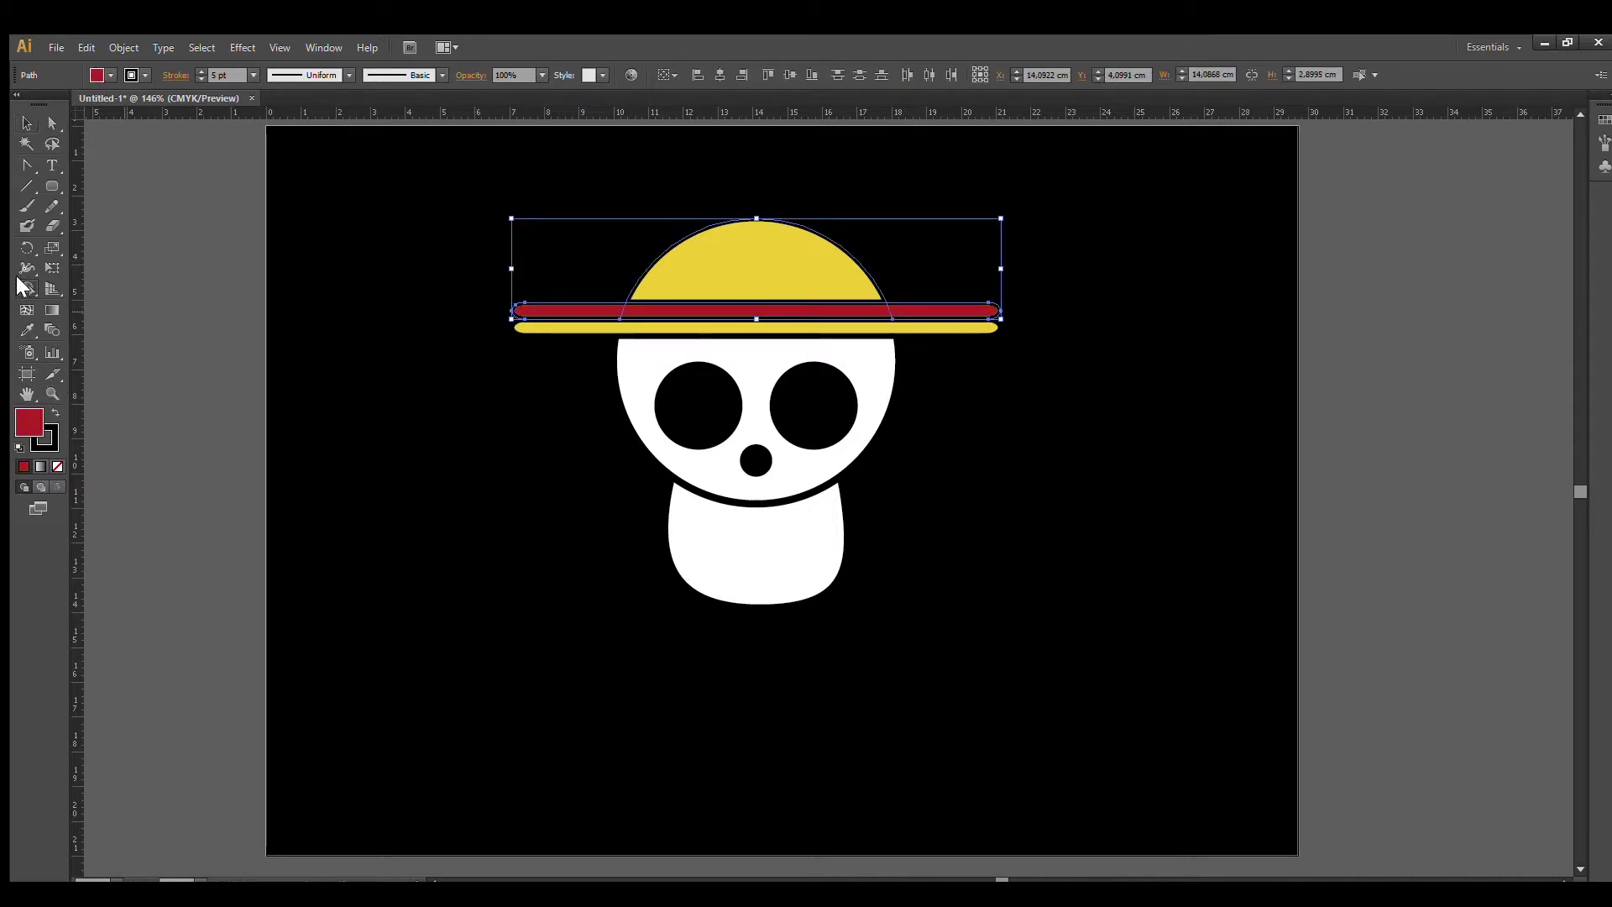
click(26, 122)
click(476, 267)
click(565, 308)
key(Delete)
click(916, 304)
key(Delete)
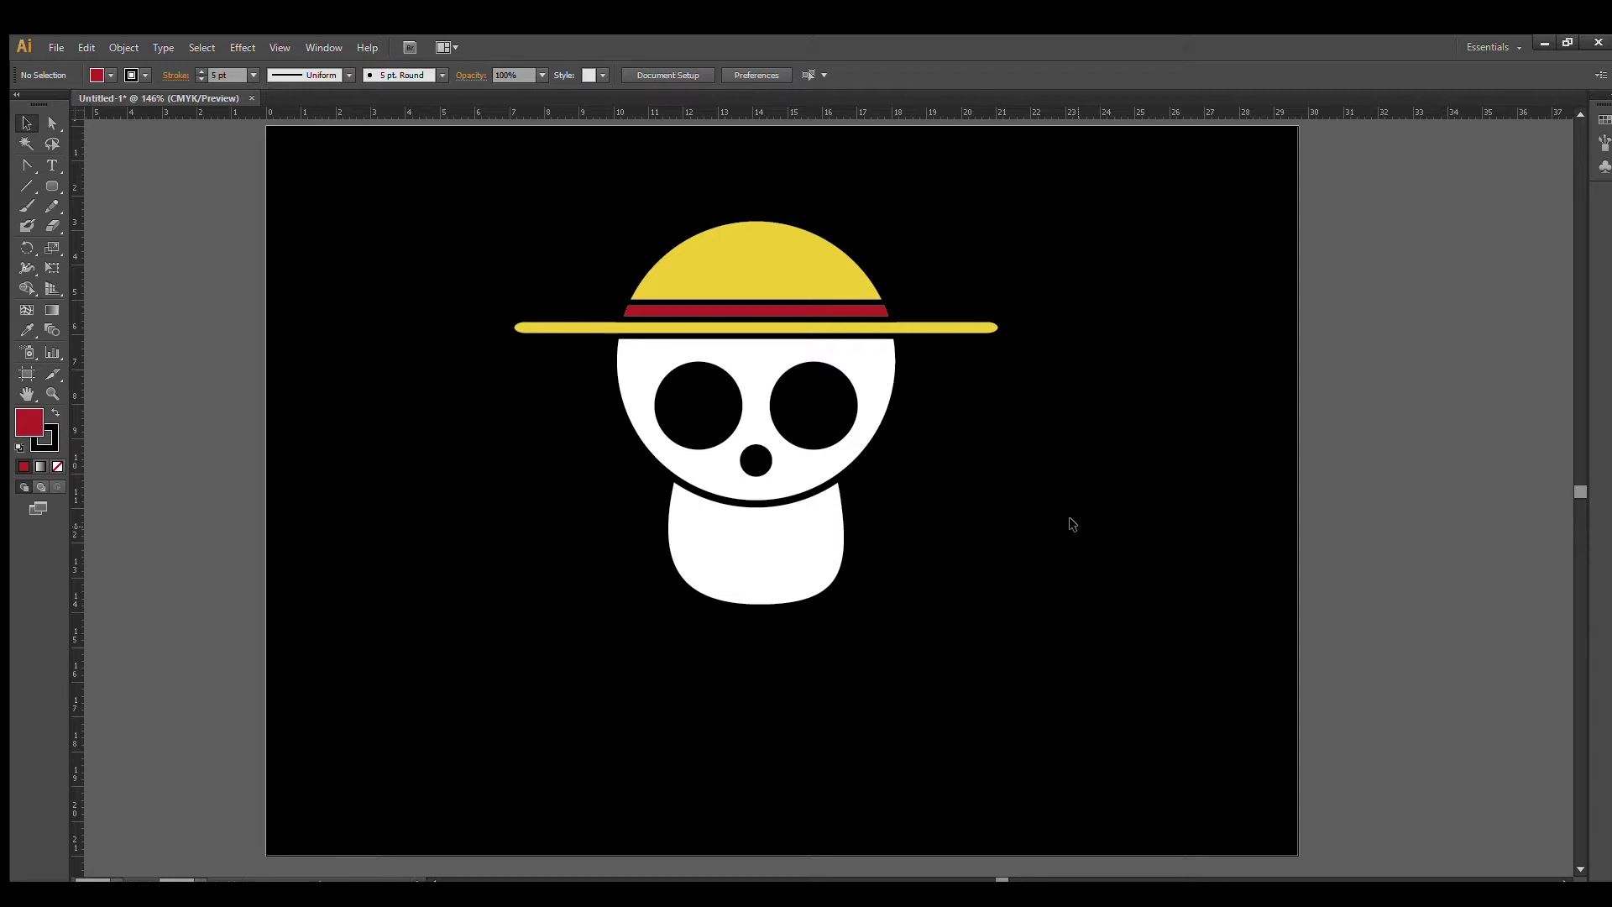
Step: Duplicate the face shape directly downward over the jaw and send the copy backward behind the face
click(52, 393)
drag(619, 455, 927, 620)
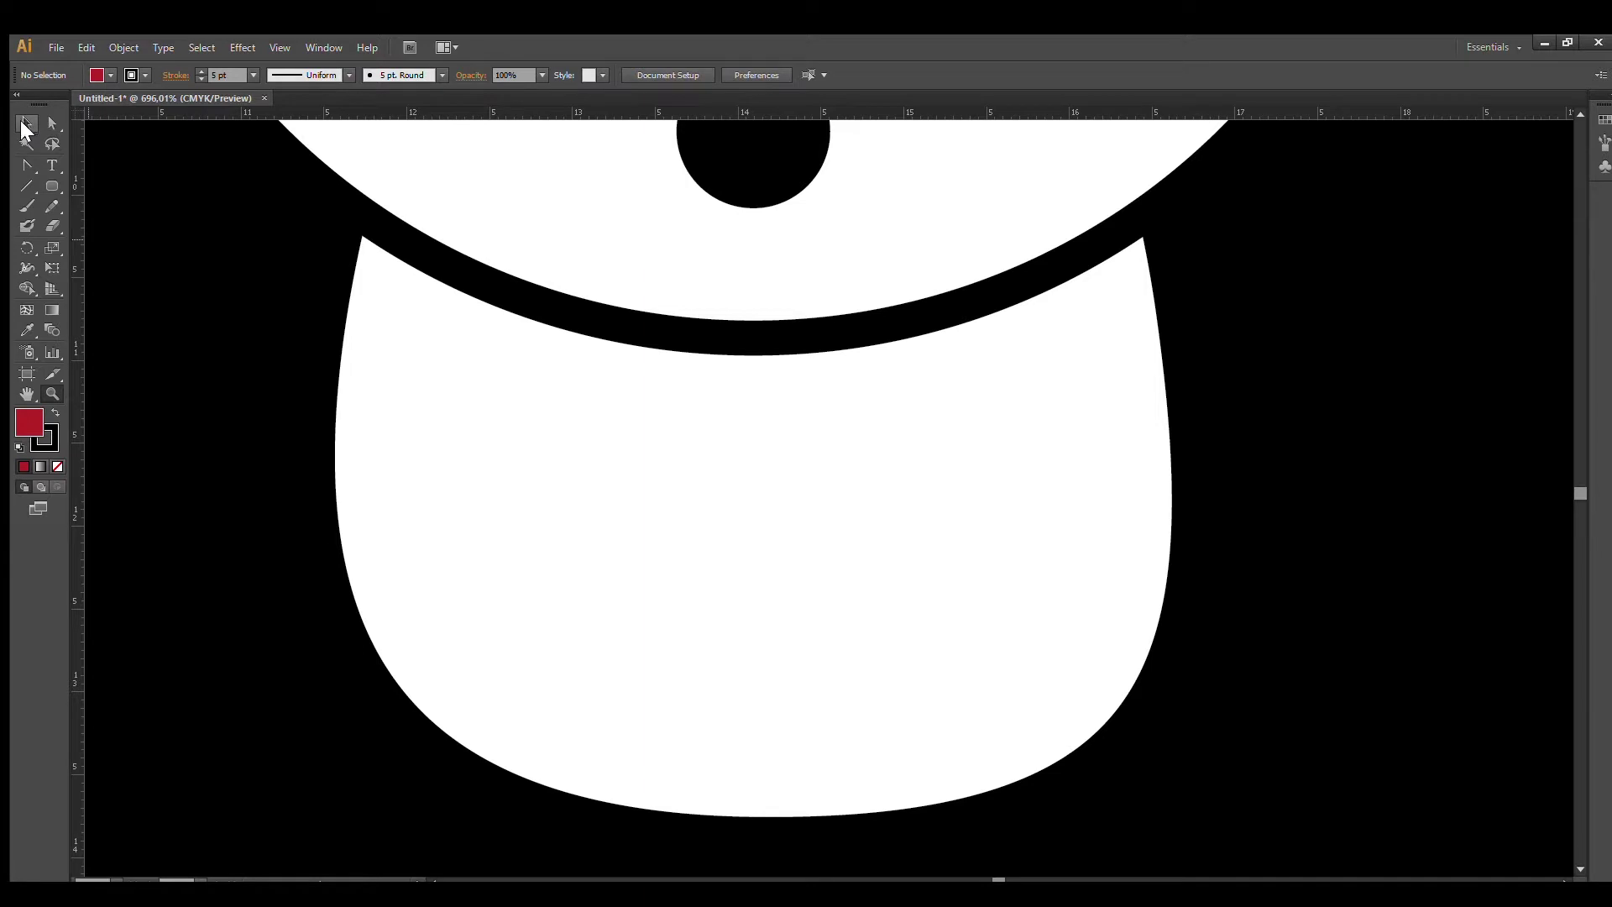
key(ctrl+minus)
key(ctrl+minus)
key(ctrl+minus)
key(ctrl+minus)
key(ctrl+minus)
click(951, 378)
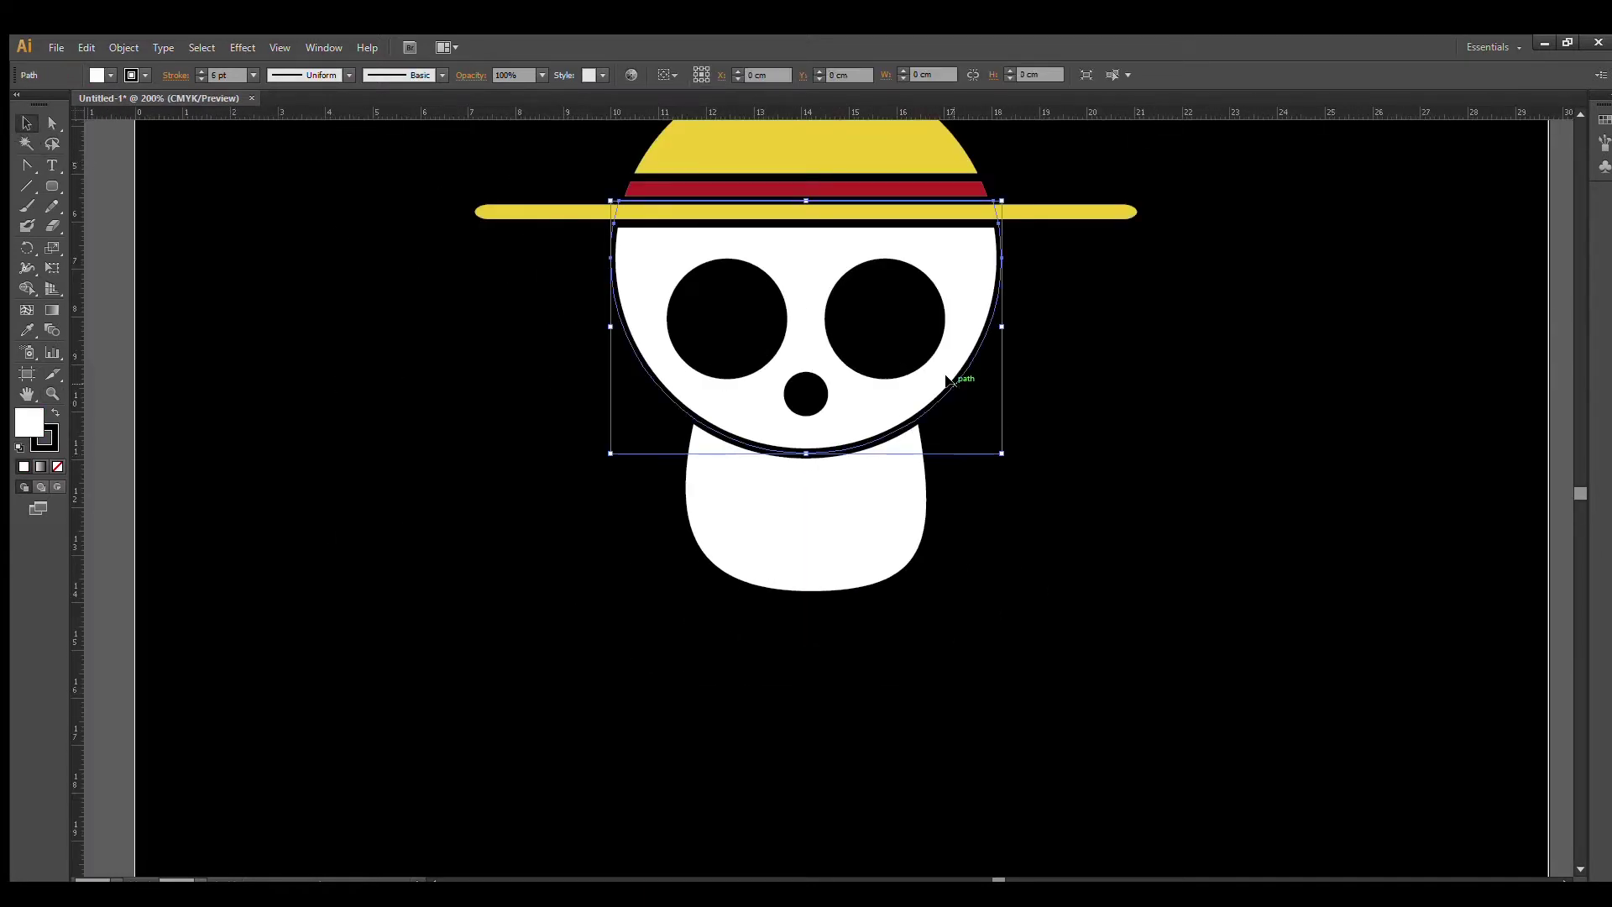
key(v)
drag(913, 385, 913, 467)
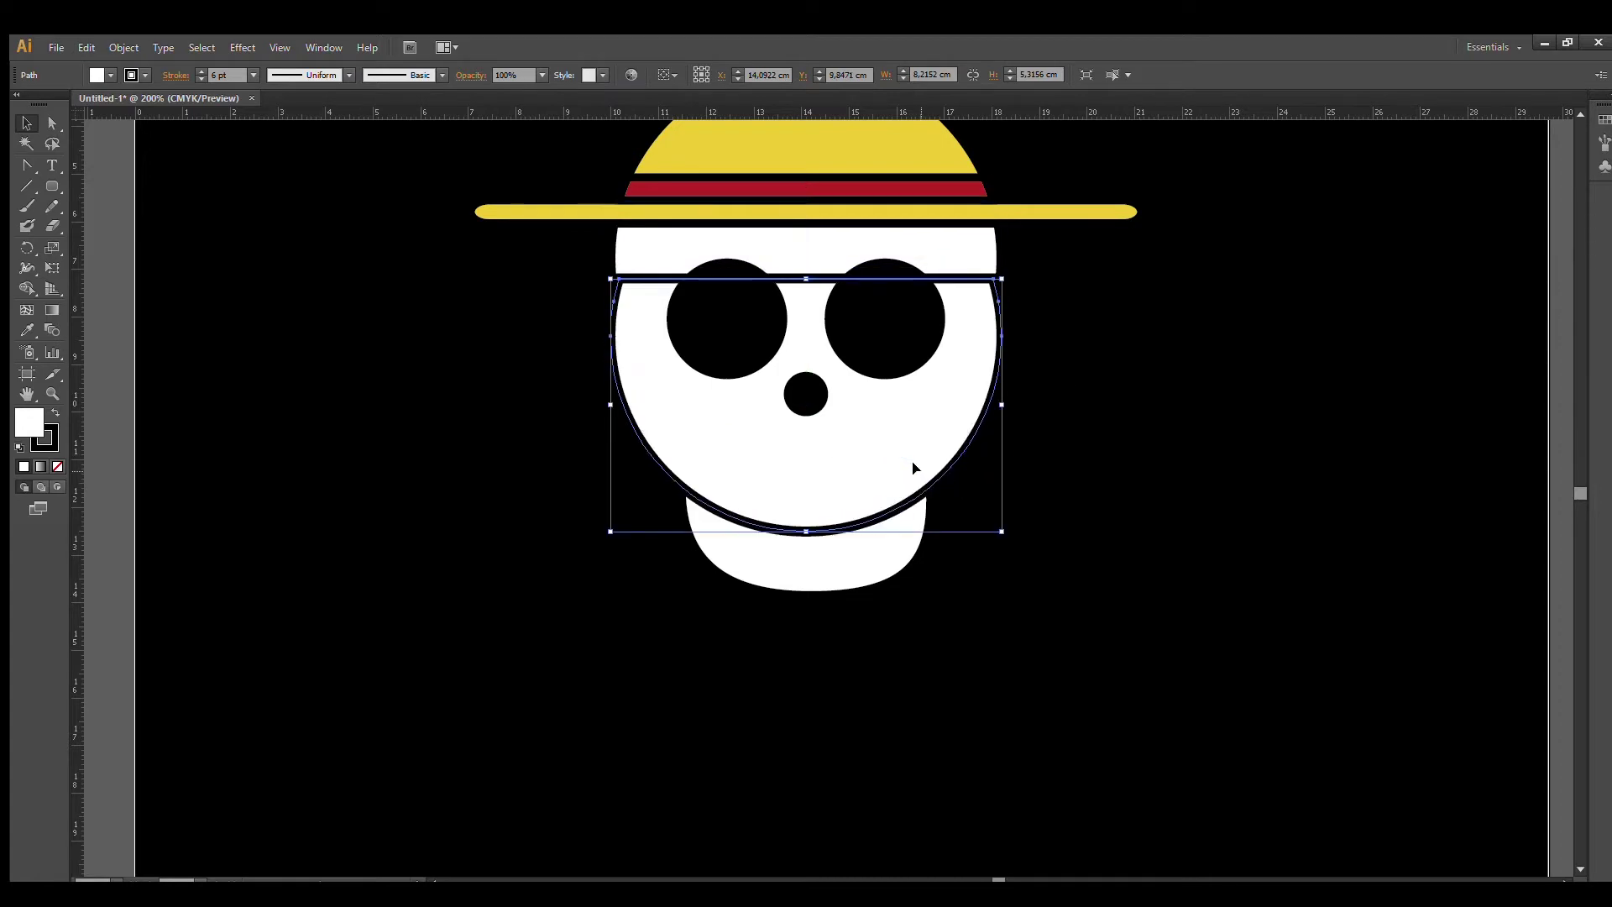
key(ctrl+[)
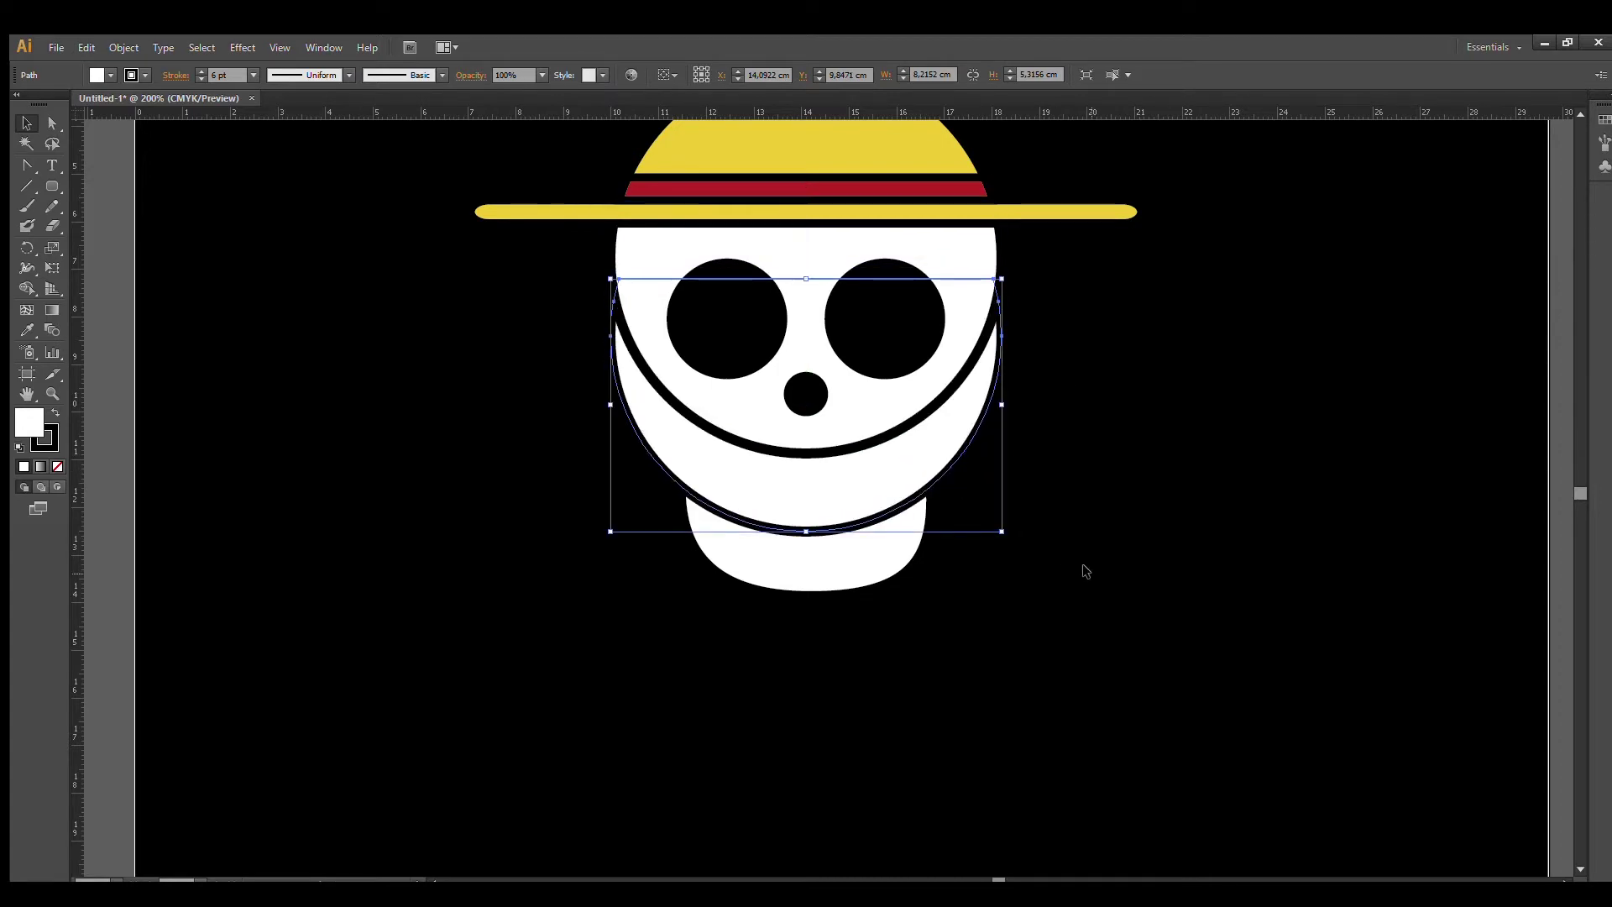
Step: Split the face copy along the jaw outline with the Shape Builder and delete the pieces outside the jaw on both sides
click(1142, 545)
click(864, 482)
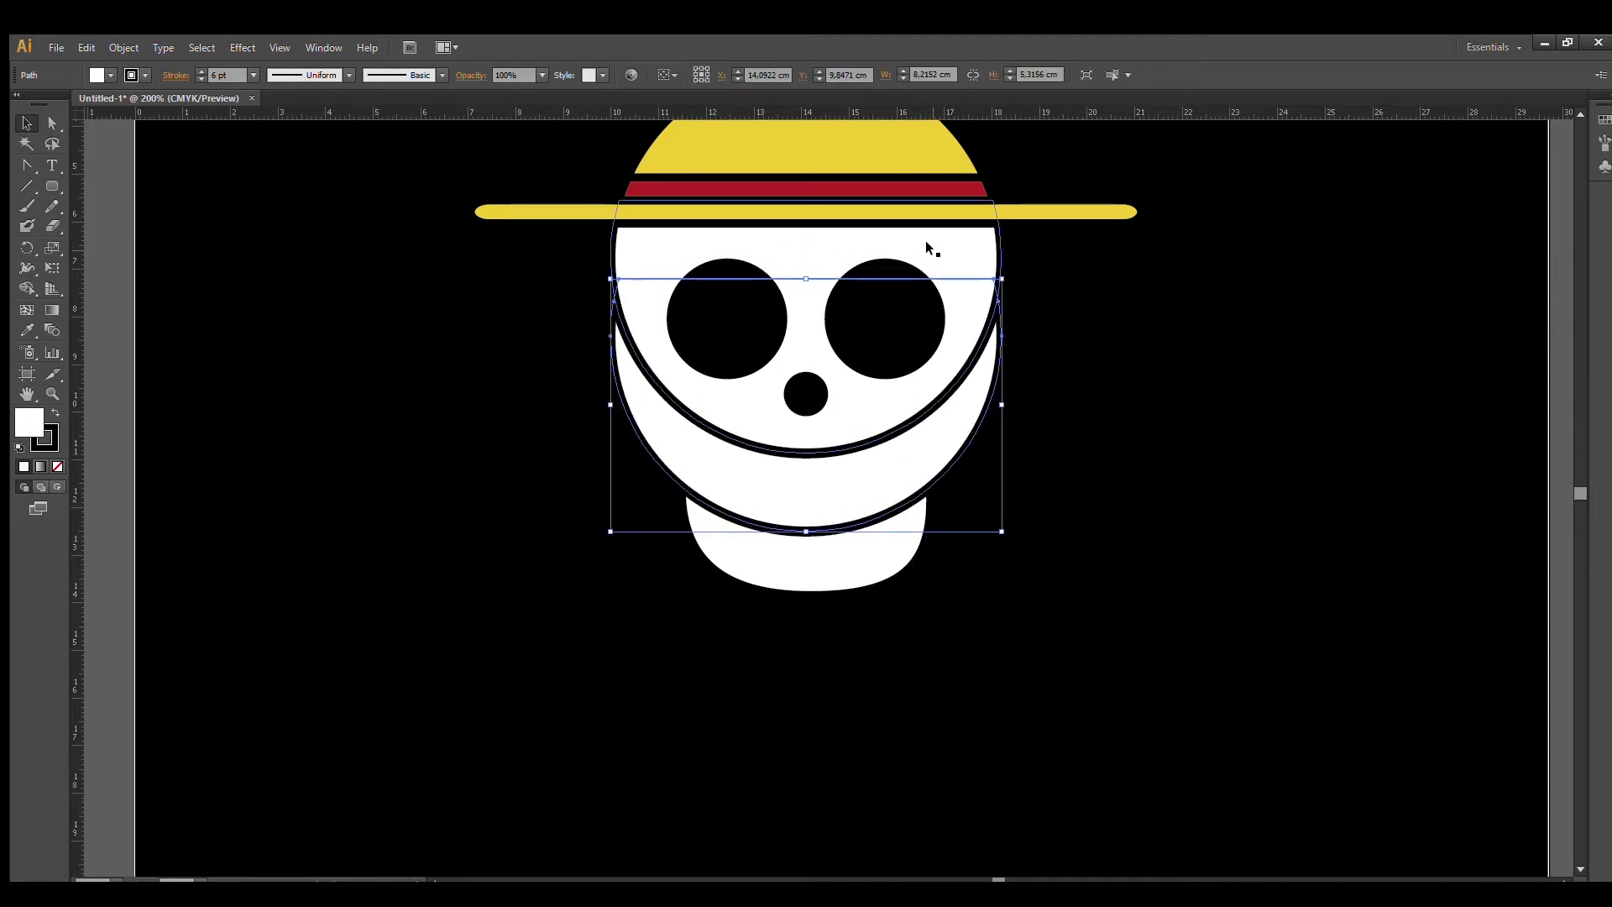
shift+click(872, 560)
click(26, 288)
click(641, 420)
click(937, 425)
click(26, 123)
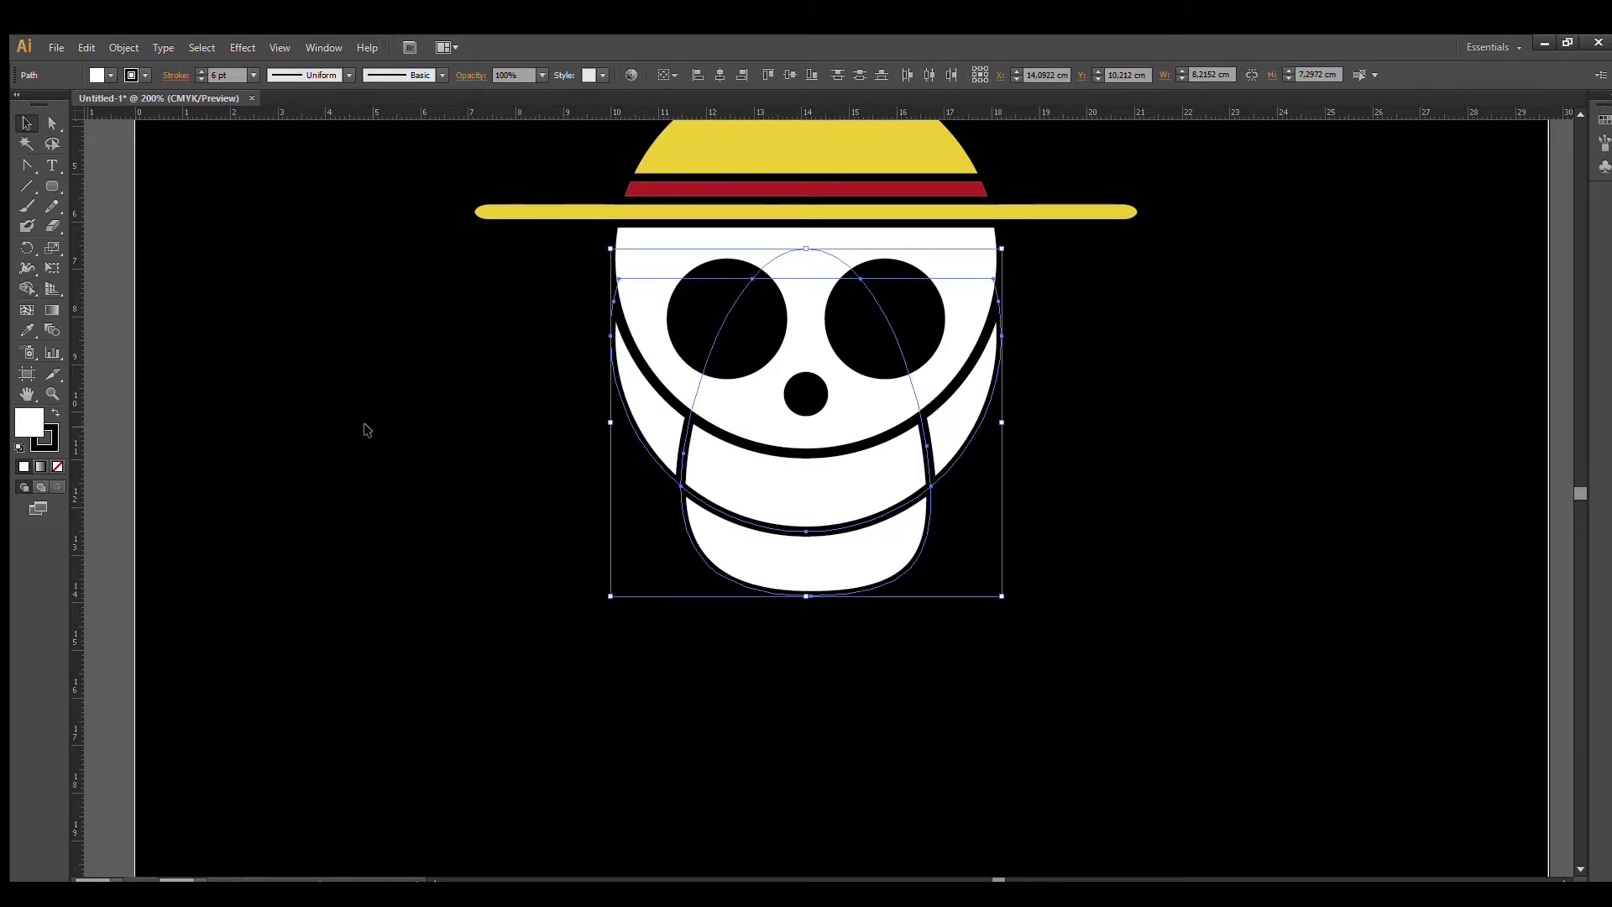
click(367, 426)
click(657, 412)
key(Delete)
click(950, 424)
key(Delete)
Step: Duplicate the remaining mouth piece and shift the copy upward to divide the mouth into two tooth rows
click(863, 510)
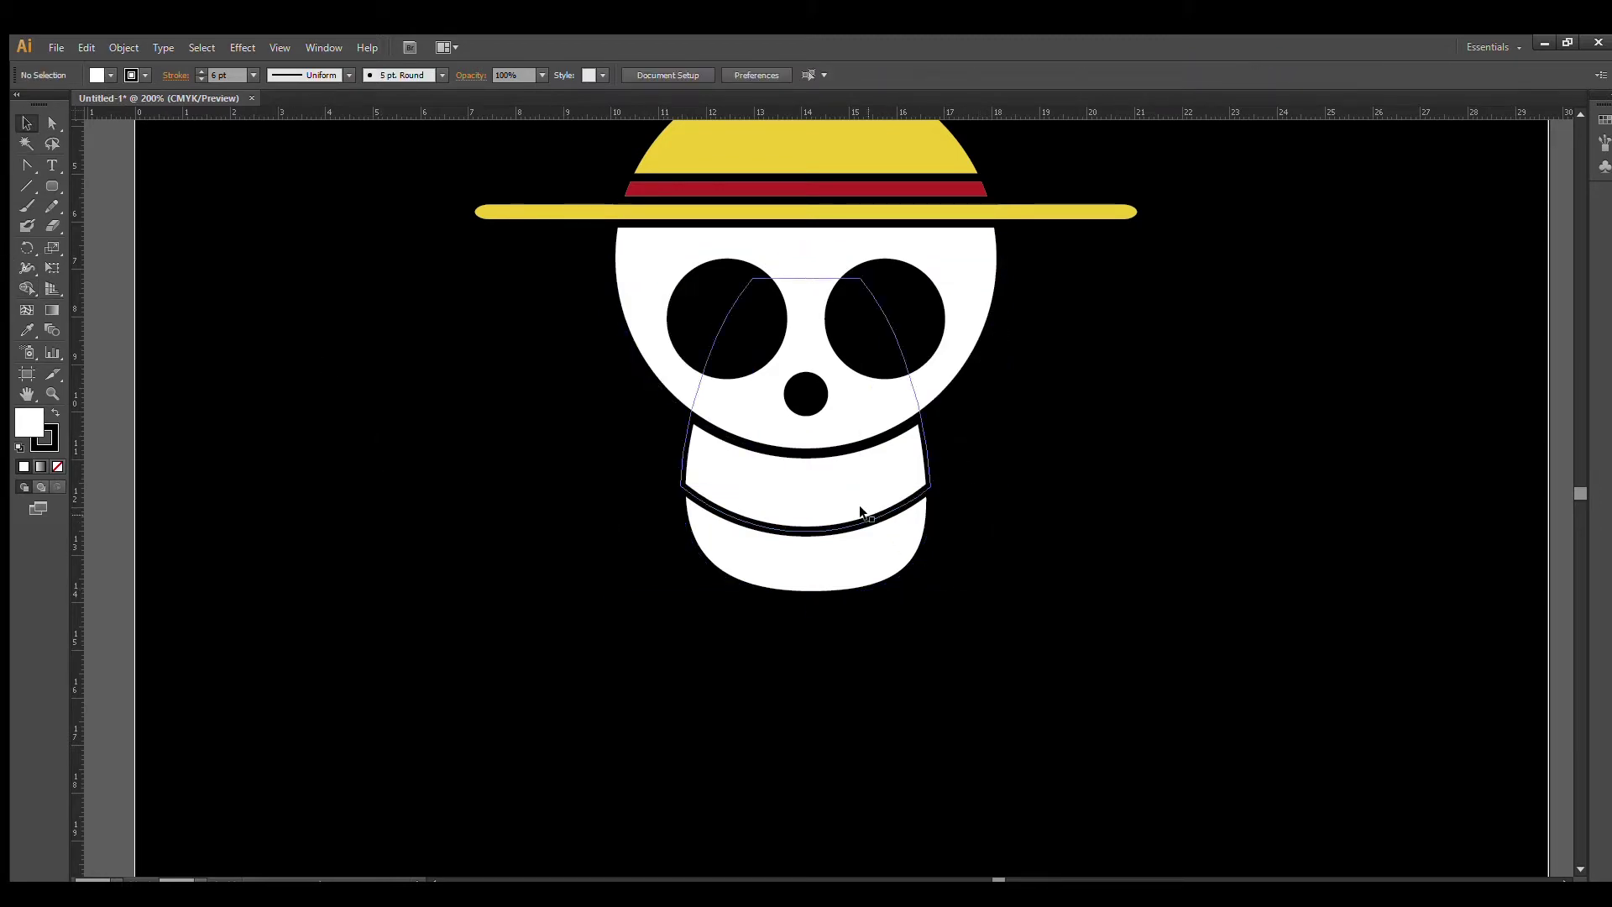
key(Up)
key(Up)
key(Up)
key(Up)
key(Up)
key(Up)
key(Up)
key(Up)
key(Up)
key(Up)
key(Up)
key(Up)
key(Up)
key(Up)
key(Up)
key(Up)
key(Up)
key(Up)
key(Up)
key(Up)
drag(930, 496, 927, 494)
click(1050, 554)
key(ctrl+z)
click(1008, 551)
scroll(974, 522, up, 4)
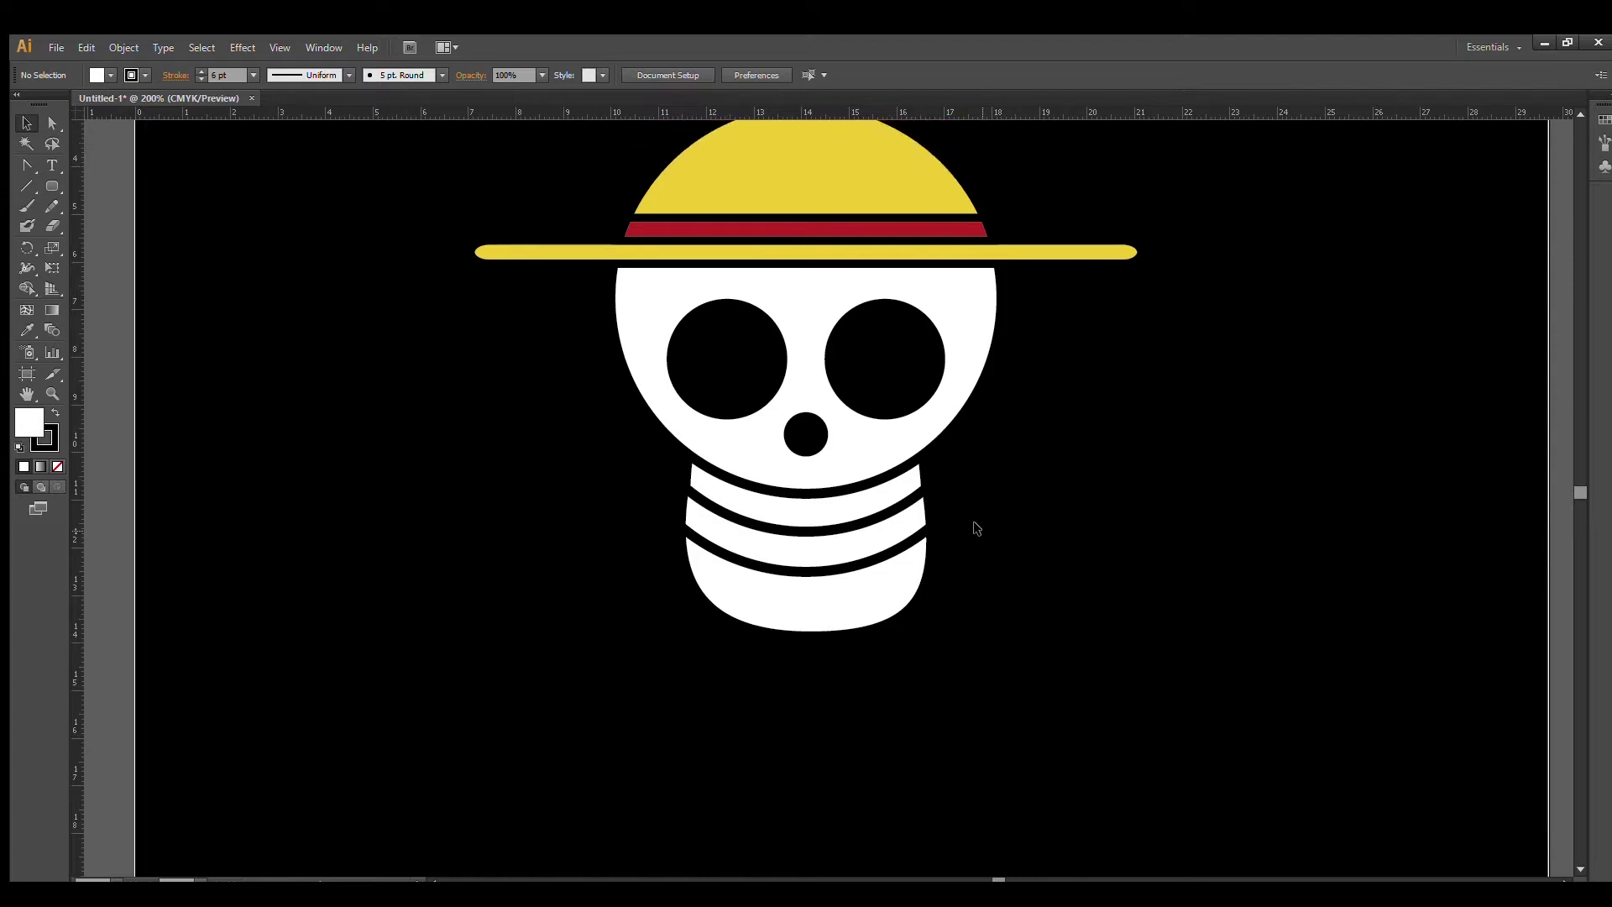
Step: Draw three 6 pt black tooth dividers across the tooth rows, a vertical one in the centre and an outward-slanting one on each side
key(ctrl+plus)
key(ctrl+plus)
key(ctrl+minus)
key(ctrl+minus)
click(27, 186)
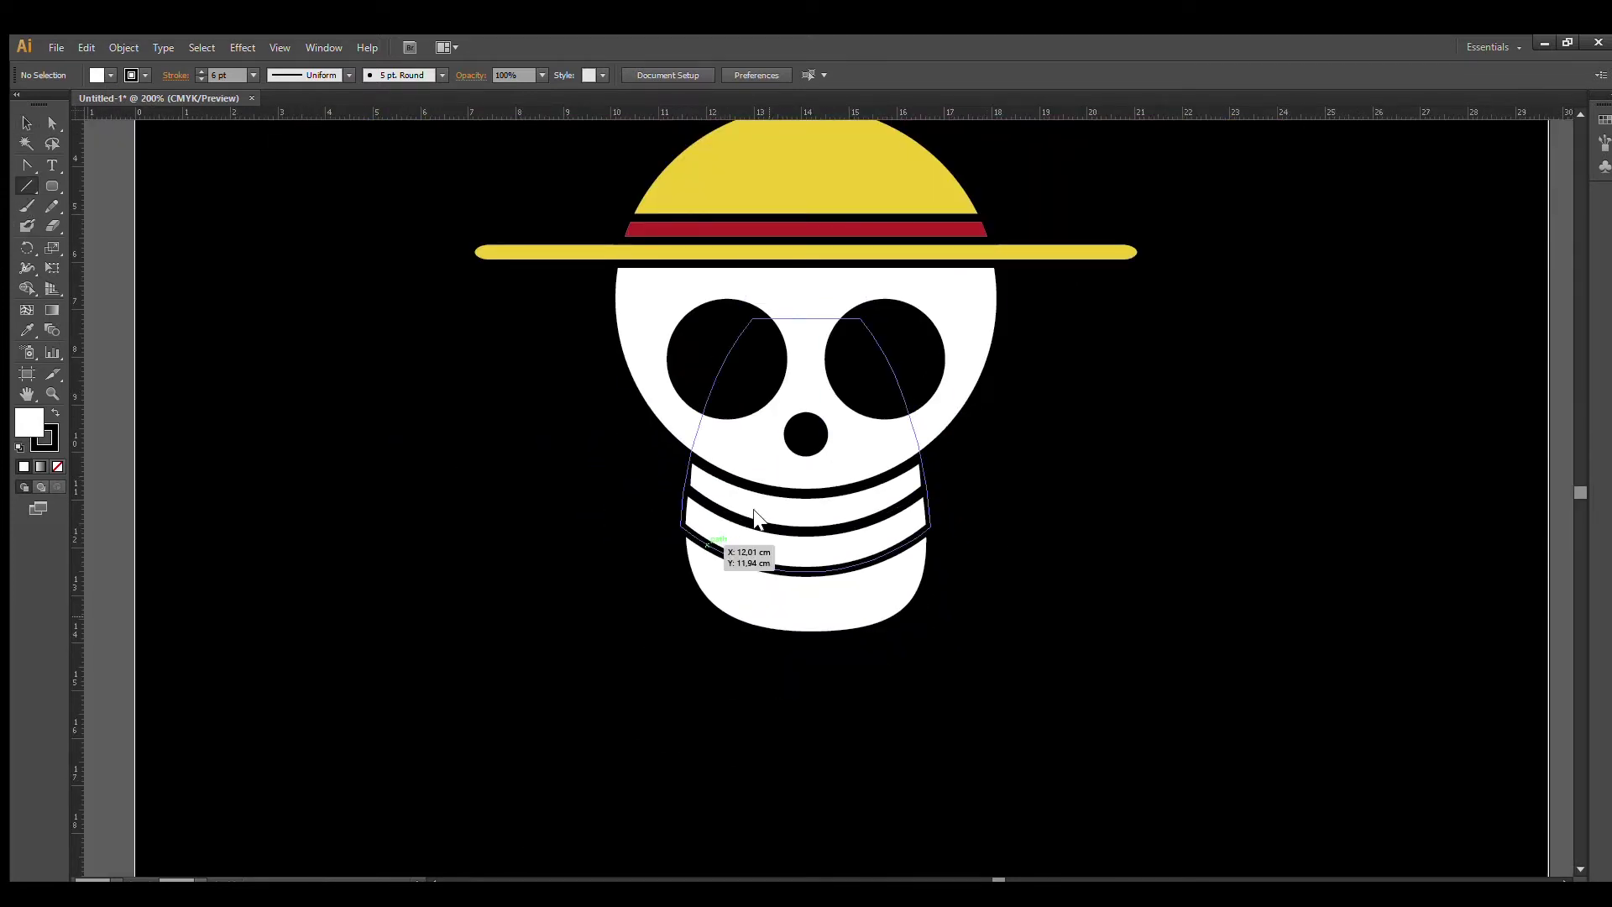
drag(721, 476, 711, 546)
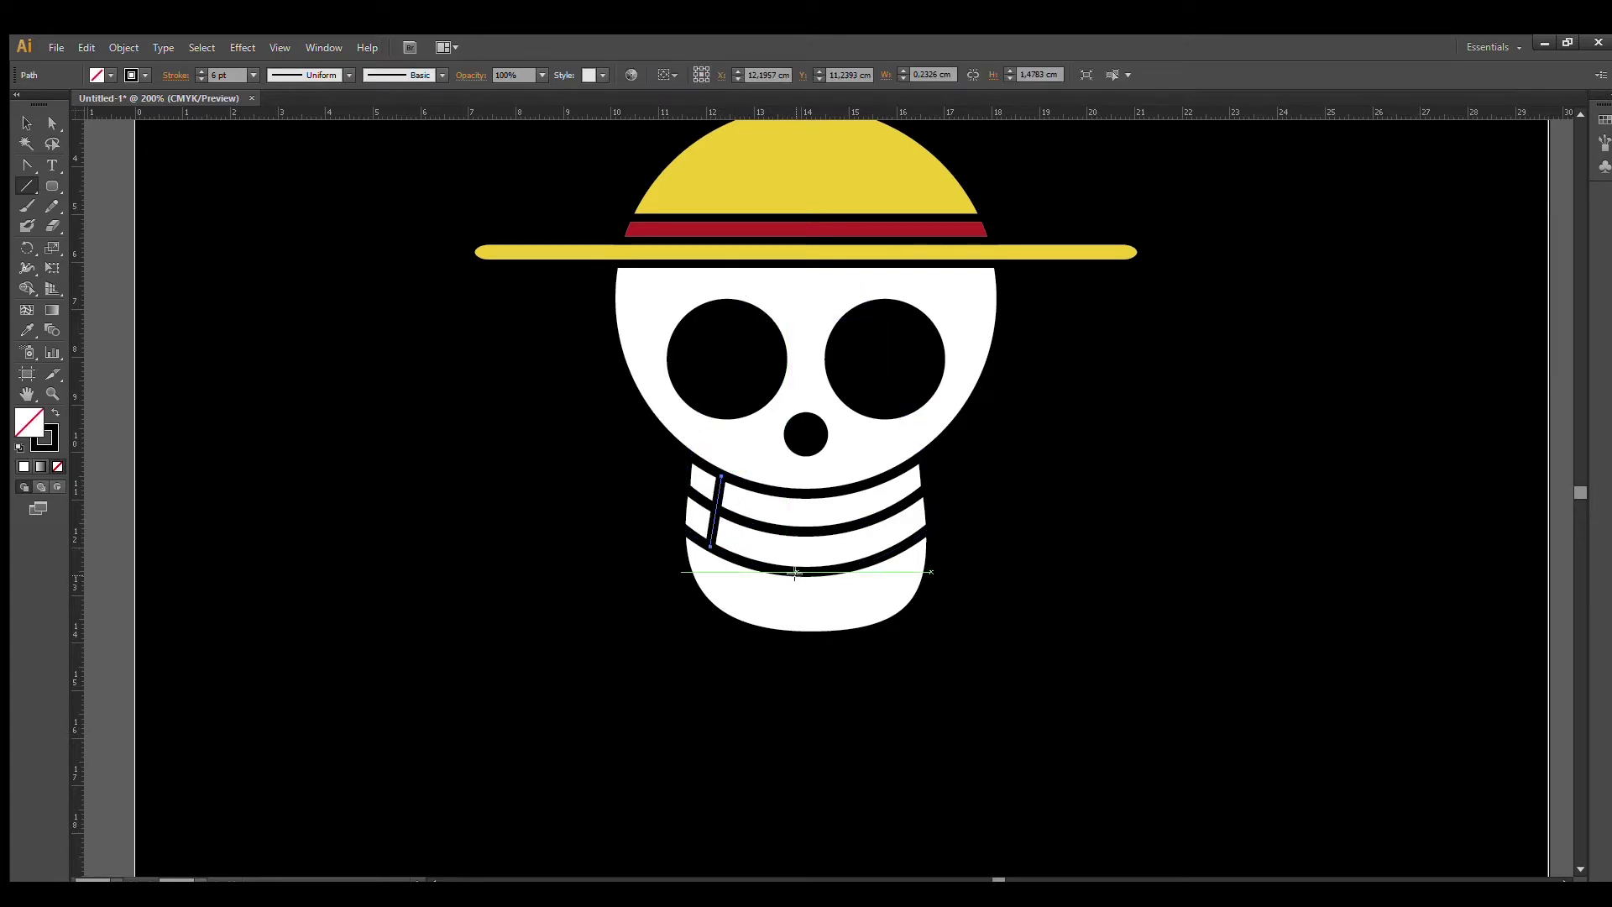
drag(806, 445, 804, 574)
drag(865, 480, 886, 556)
Step: Tilt the left tooth divider further and move both outer dividers inward toward the centre line
key(v)
drag(717, 496, 748, 481)
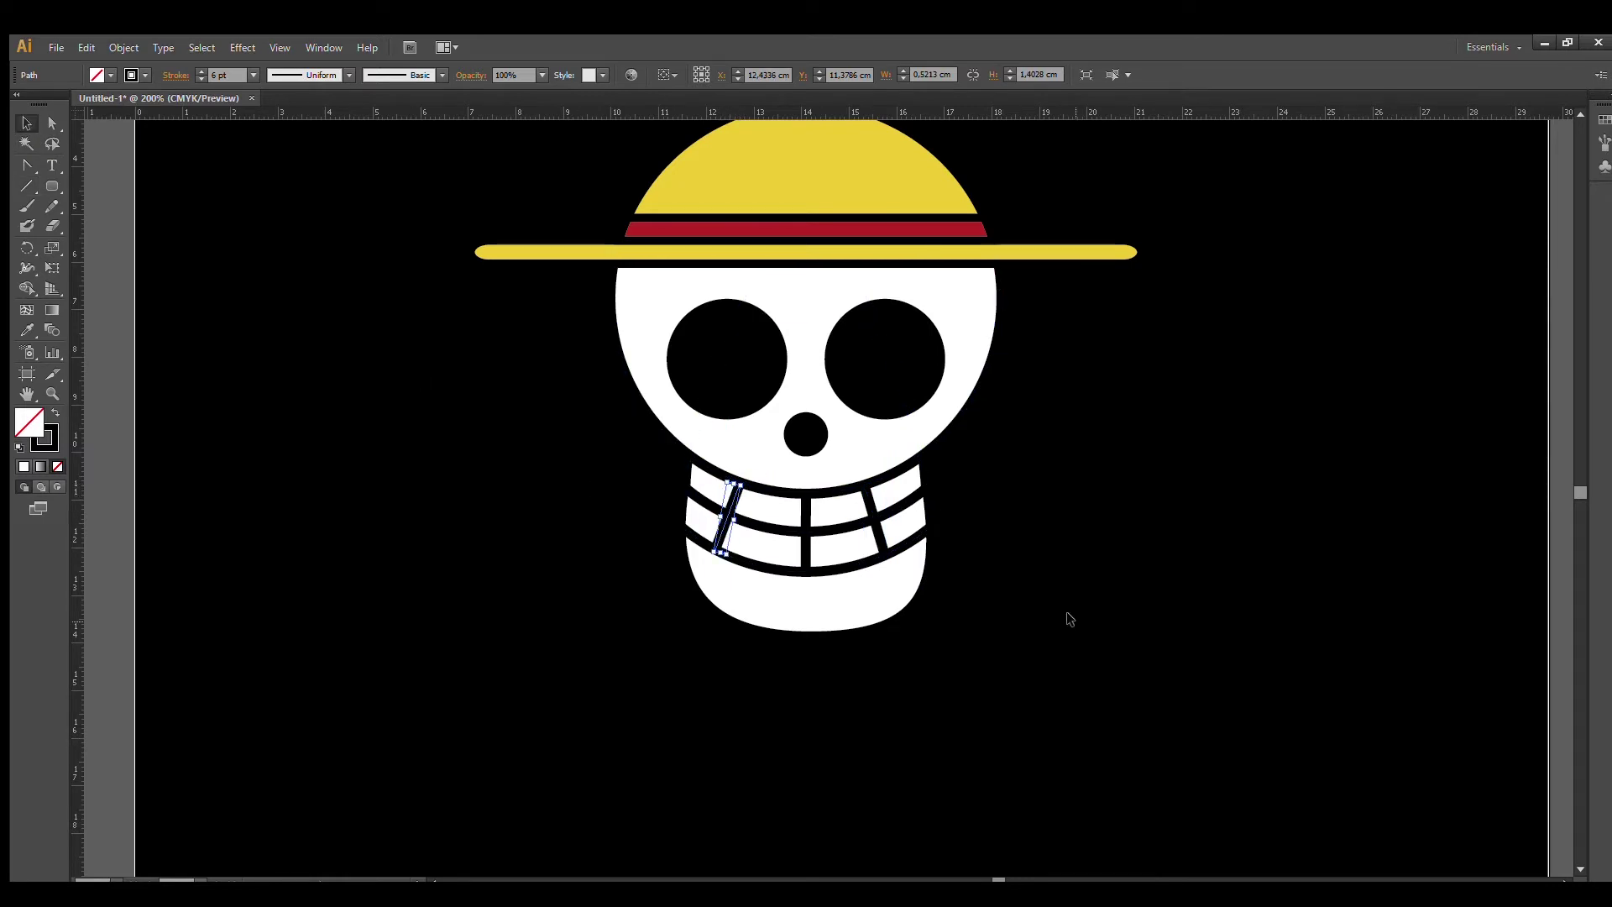
click(1070, 619)
drag(725, 514, 736, 522)
drag(873, 524, 864, 529)
click(1136, 632)
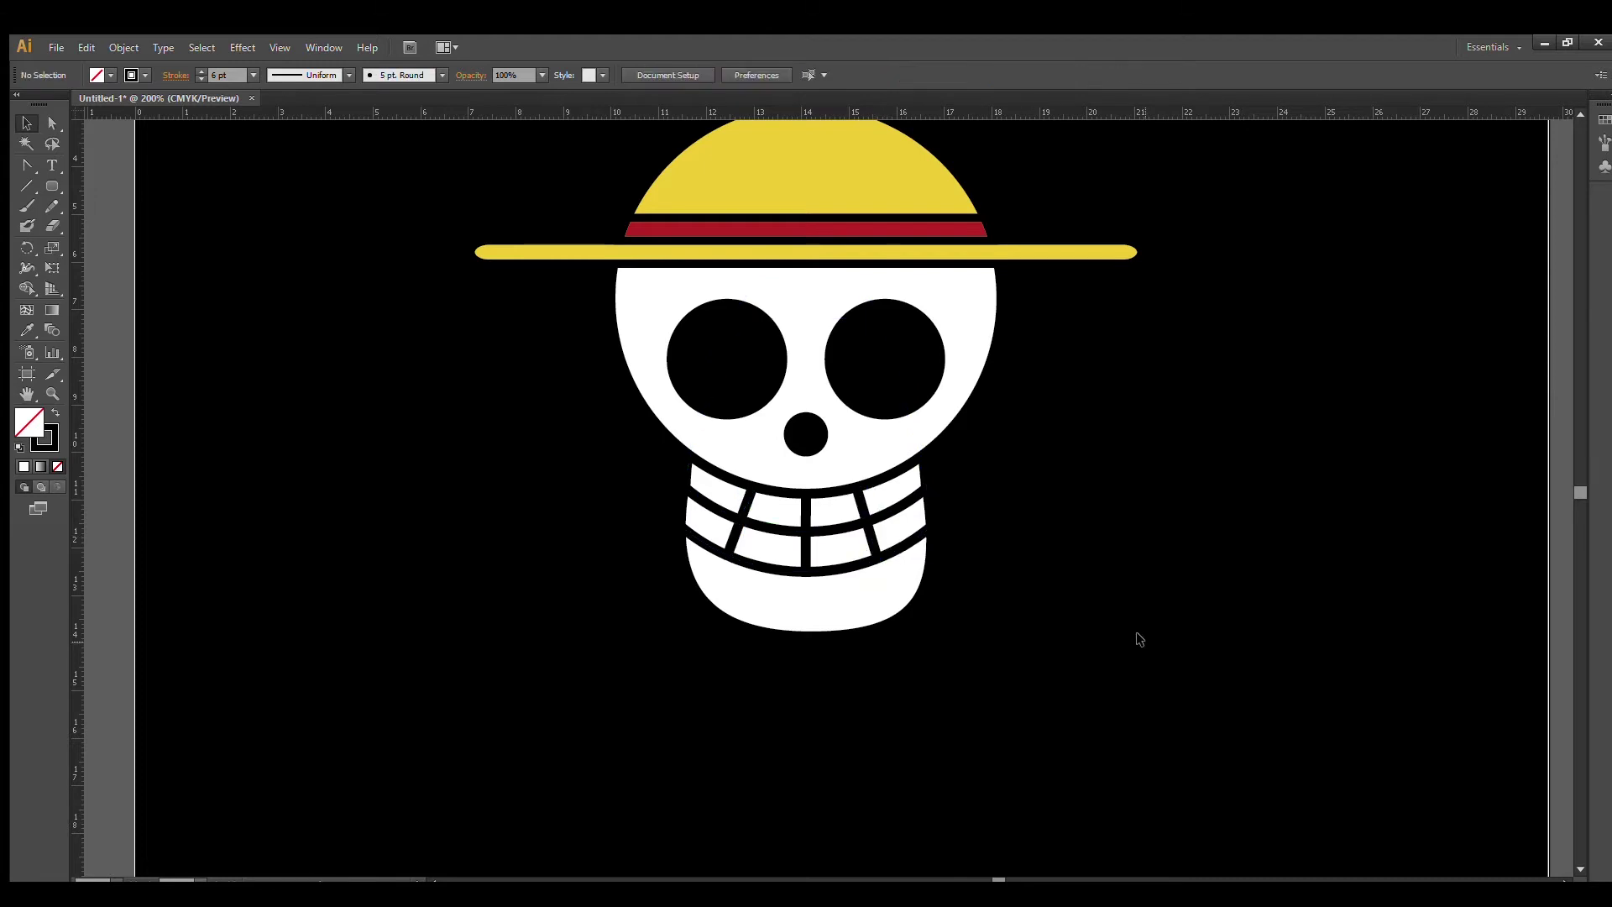
key(ctrl+minus)
key(ctrl+minus)
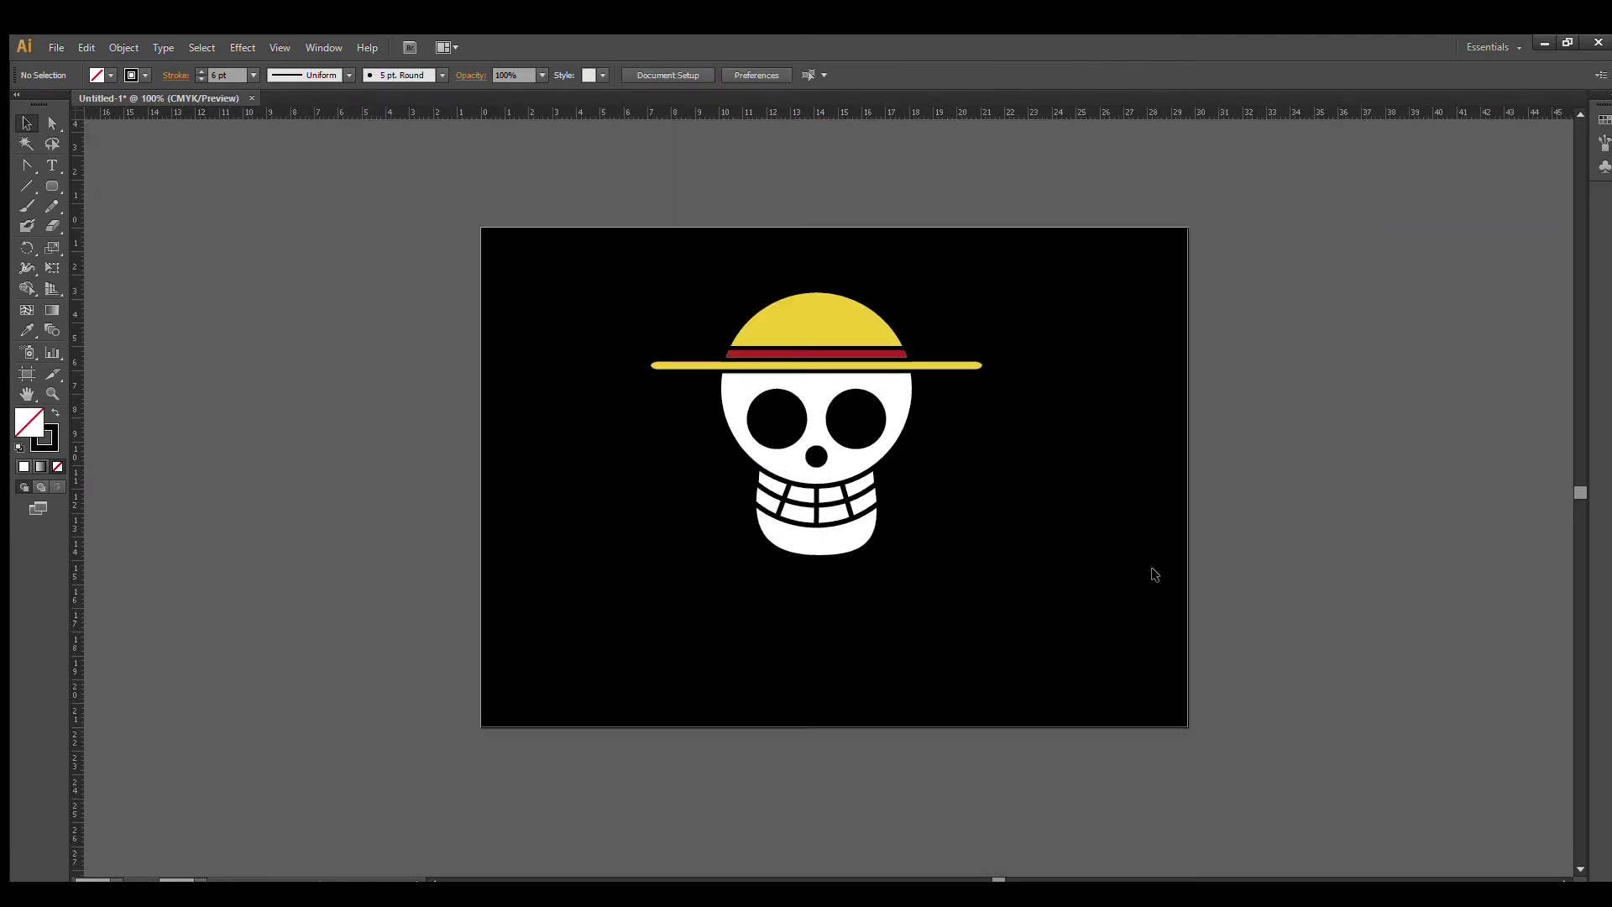
Step: Draw a 6 pt diagonal line about 0.76 cm wide and 0.95 cm high near the hat crown's left edge
click(52, 394)
drag(639, 289, 1073, 432)
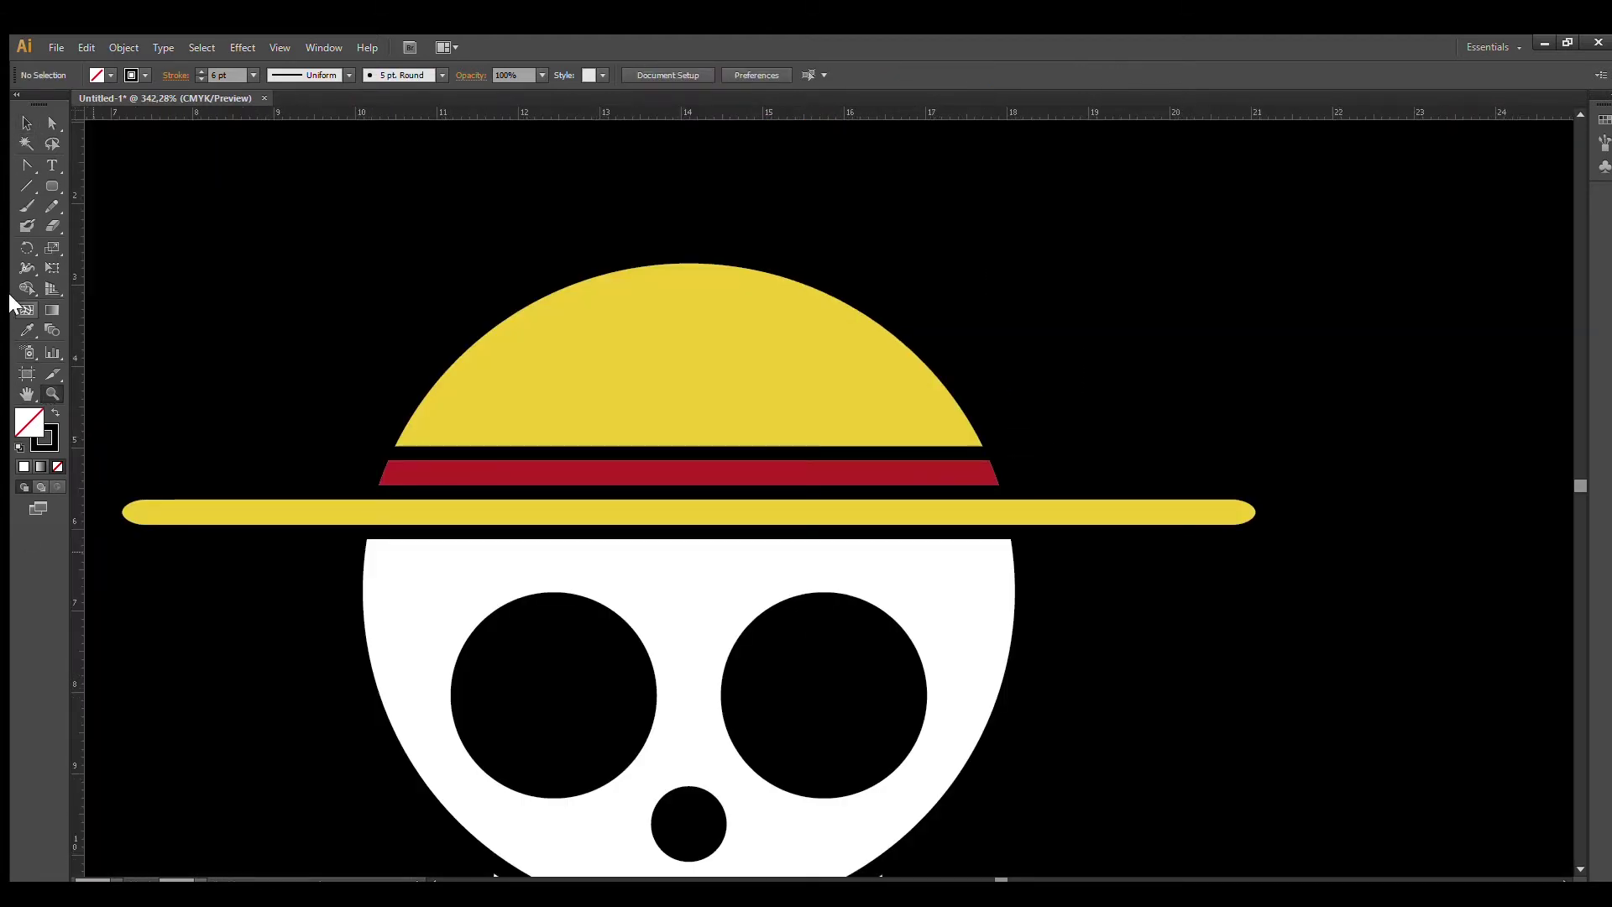
click(27, 185)
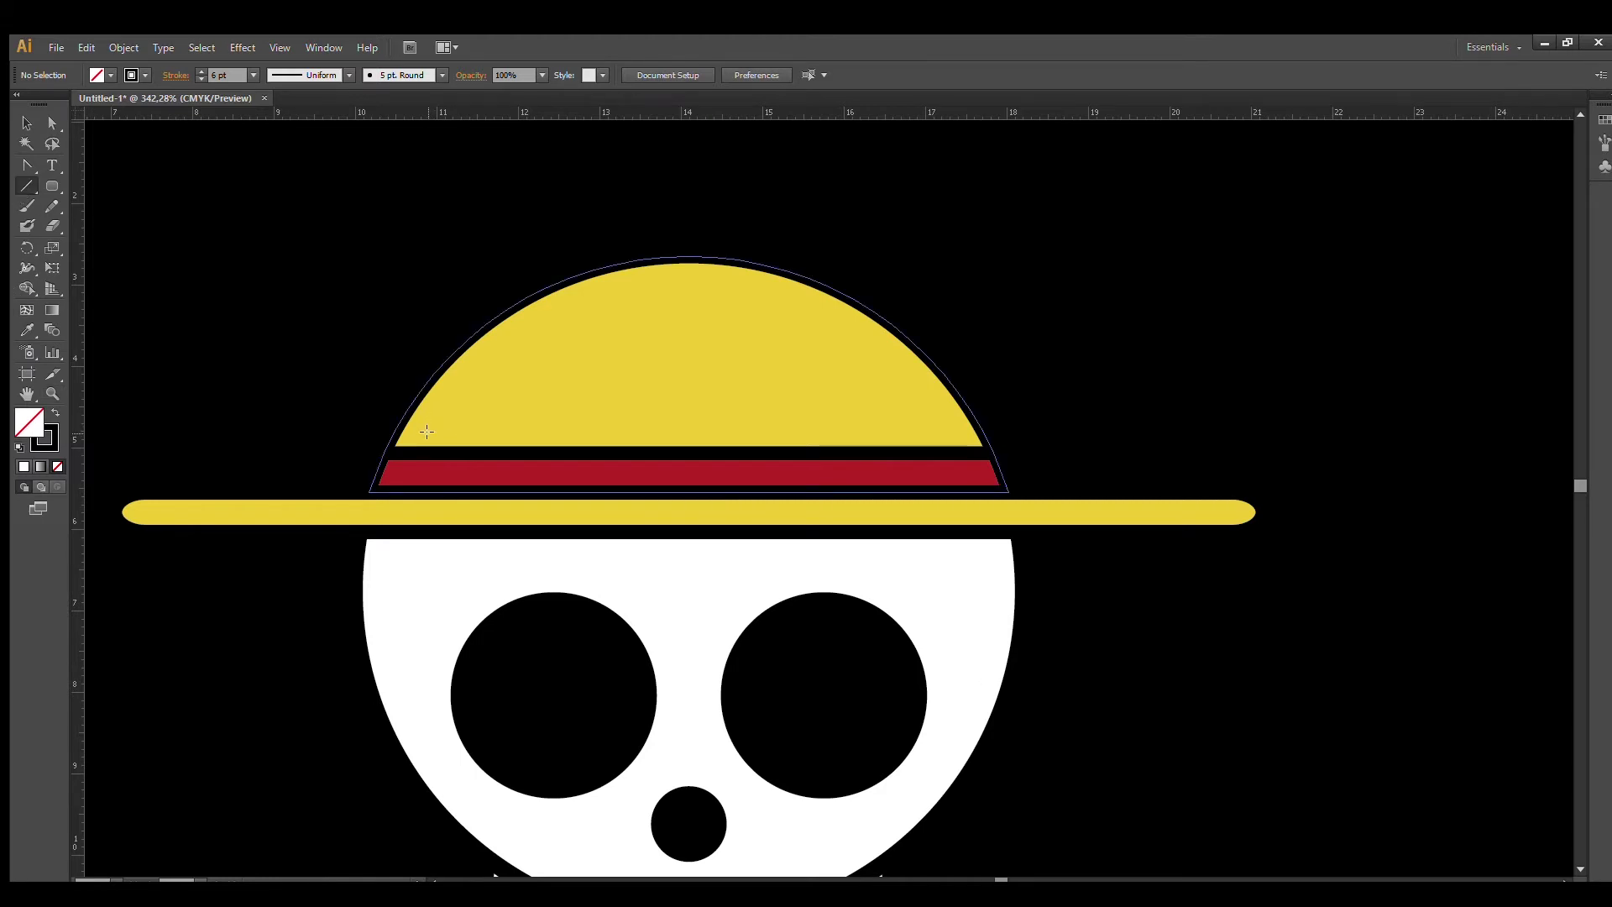
drag(430, 436, 466, 556)
key(ctrl+z)
drag(429, 436, 492, 360)
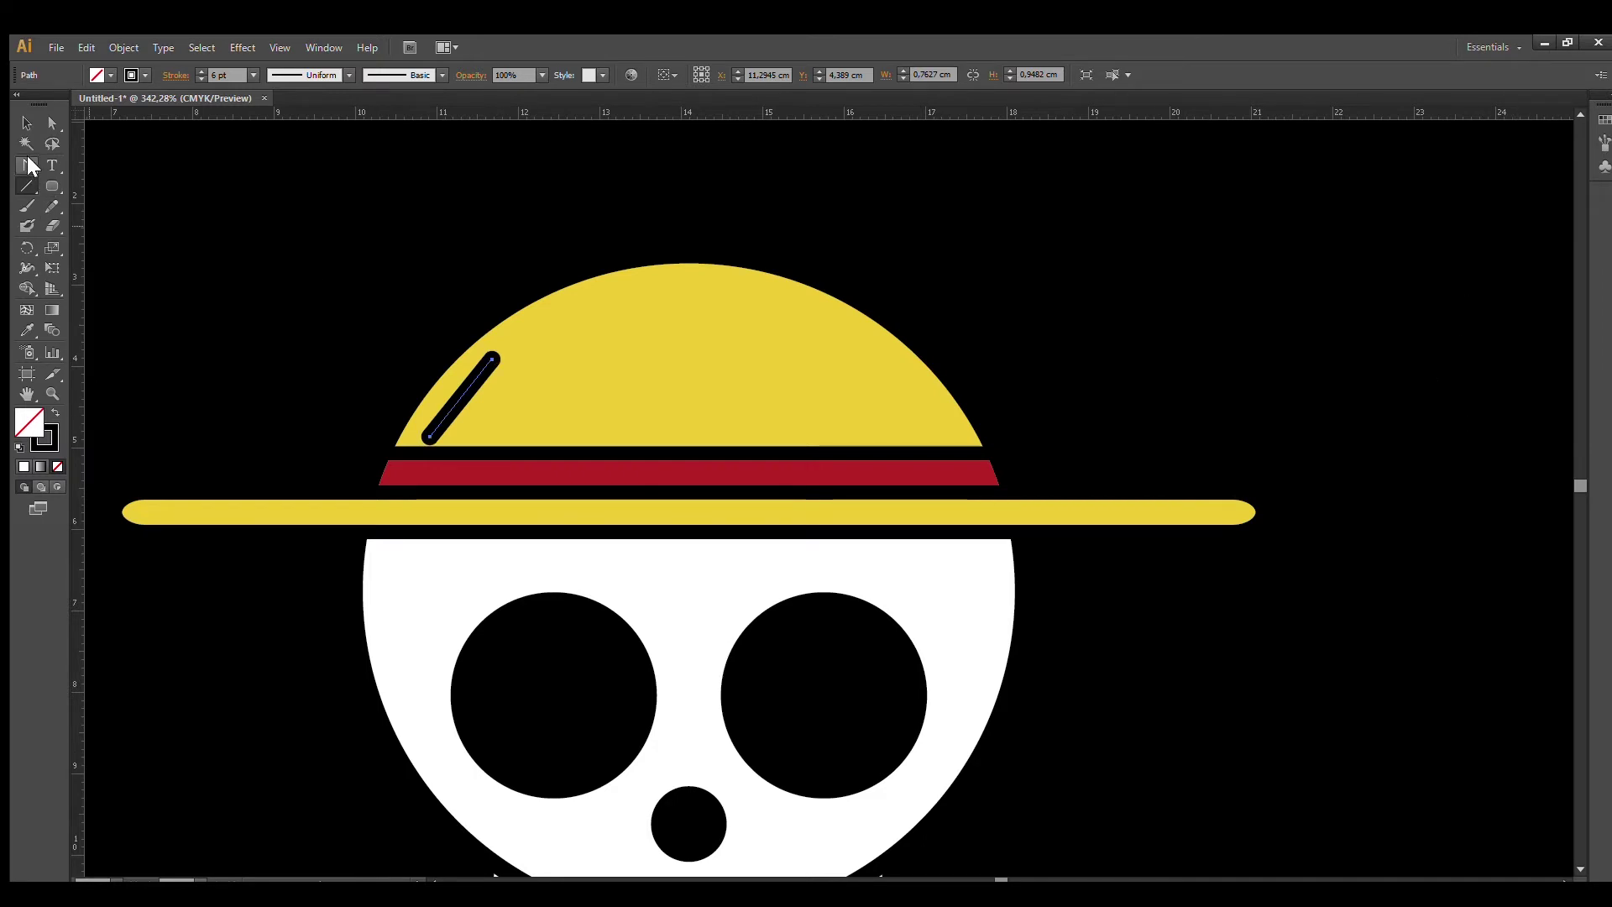
Step: Bend the line on the hat crown into an arc parallel to the crown's edge and move it slightly inward
mouse_move(493, 359)
mouse_down()
mouse_move(529, 344)
mouse_move(512, 354)
mouse_up()
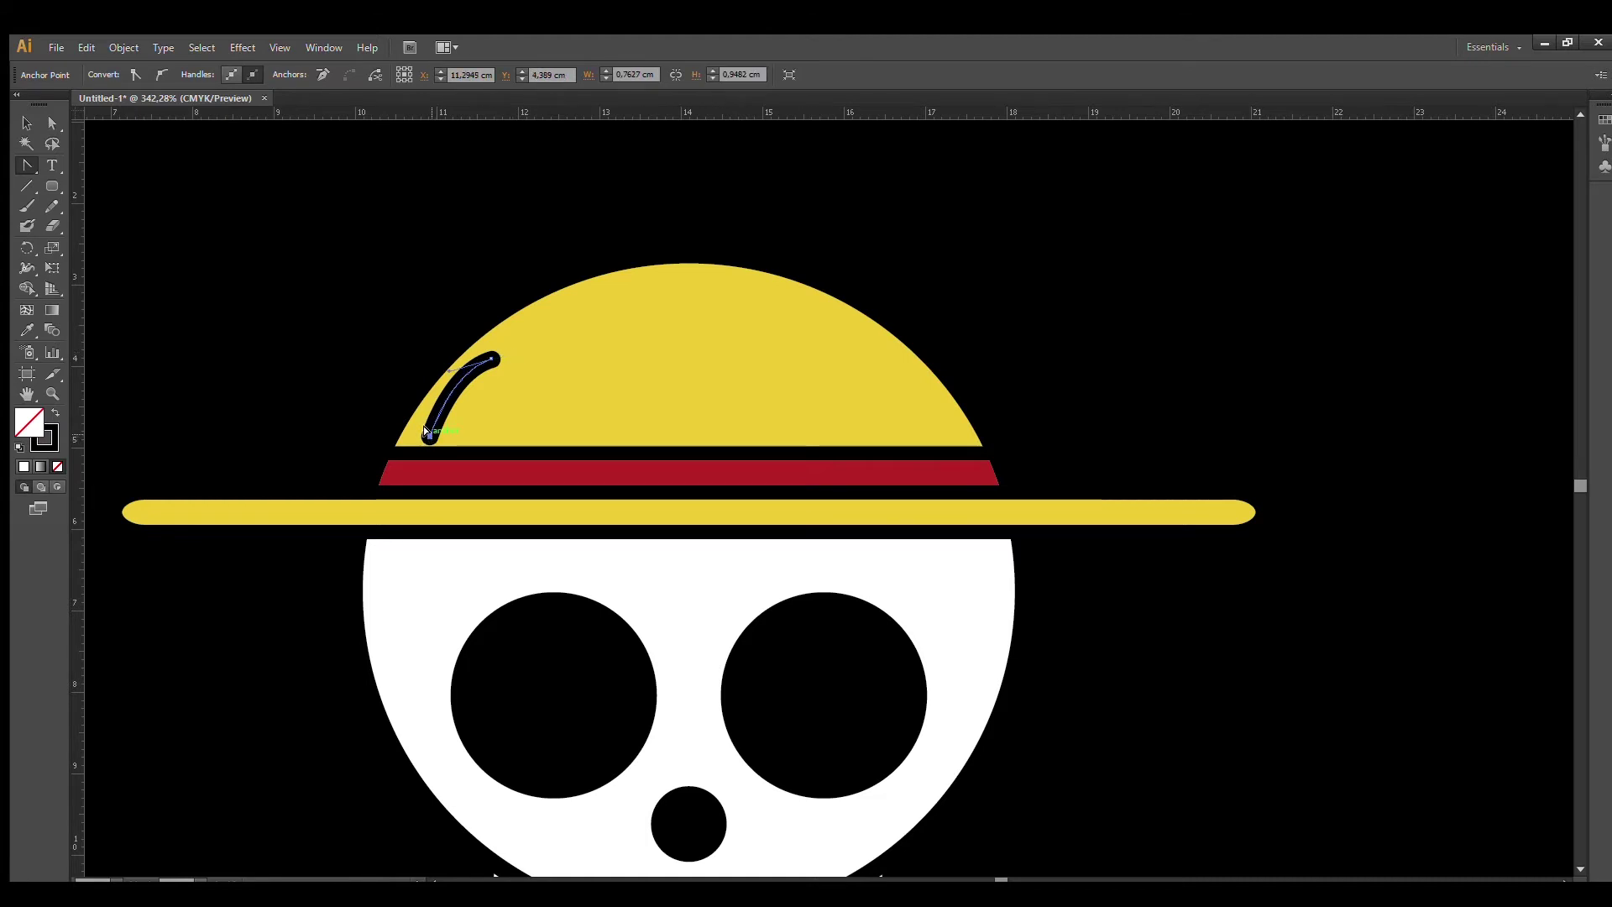
click(430, 436)
key(a)
drag(429, 437, 430, 428)
key(v)
click(444, 250)
drag(467, 368, 500, 347)
click(52, 124)
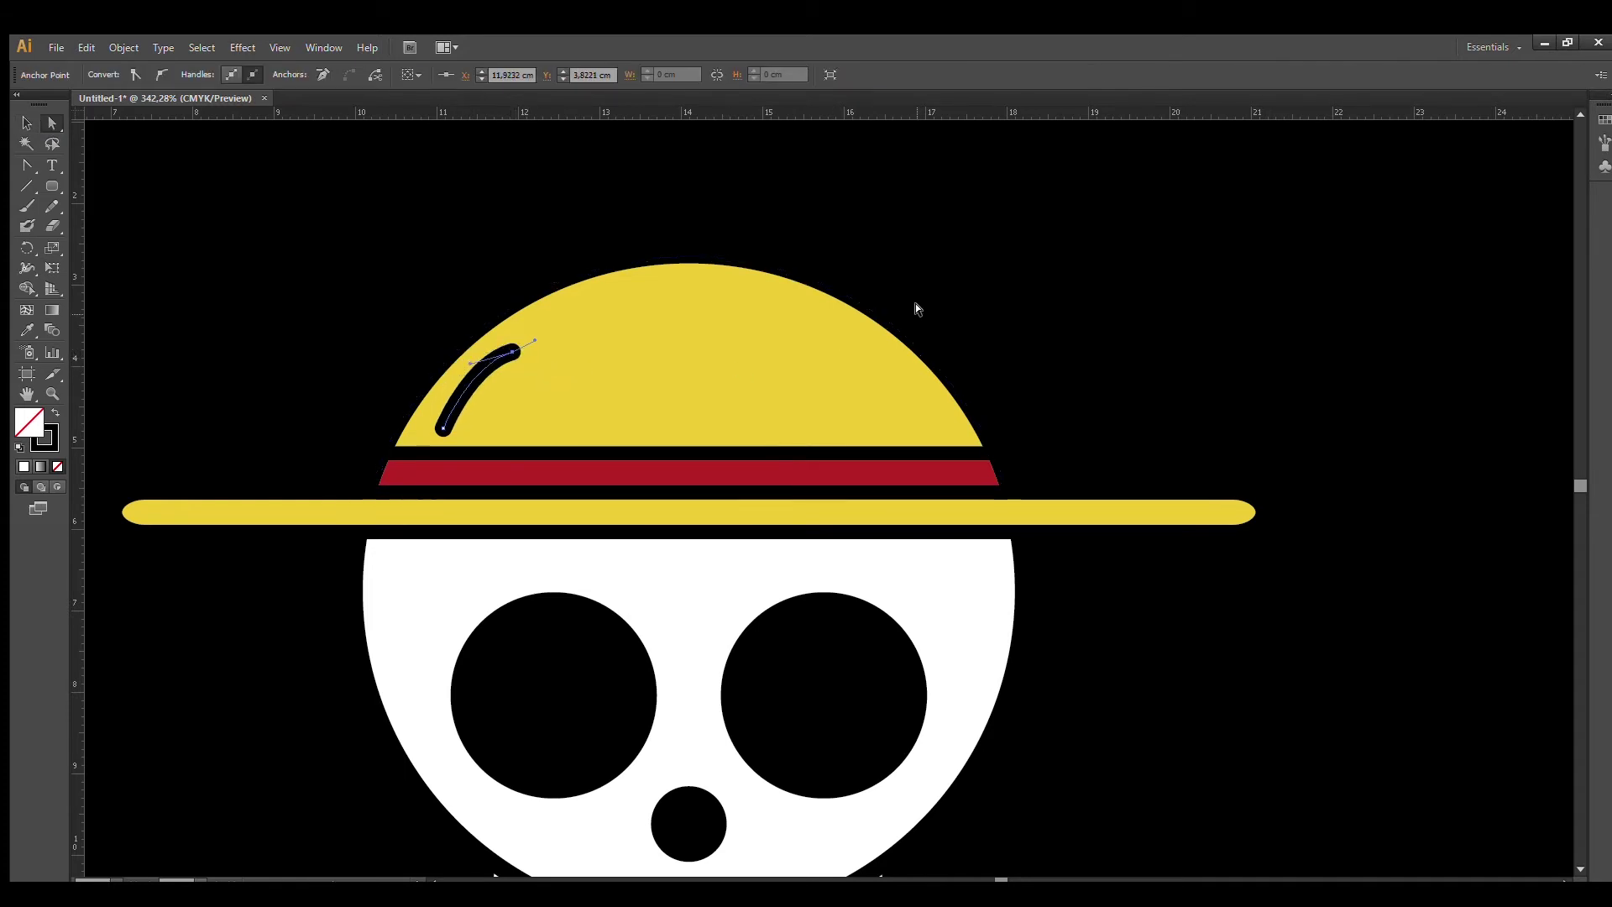
click(829, 330)
Step: Duplicate the left hat arc inward and shrink the copy into a shorter second arc
click(23, 121)
click(459, 384)
drag(456, 381, 523, 391)
drag(478, 440, 494, 388)
click(487, 408)
click(609, 191)
click(501, 395)
click(947, 292)
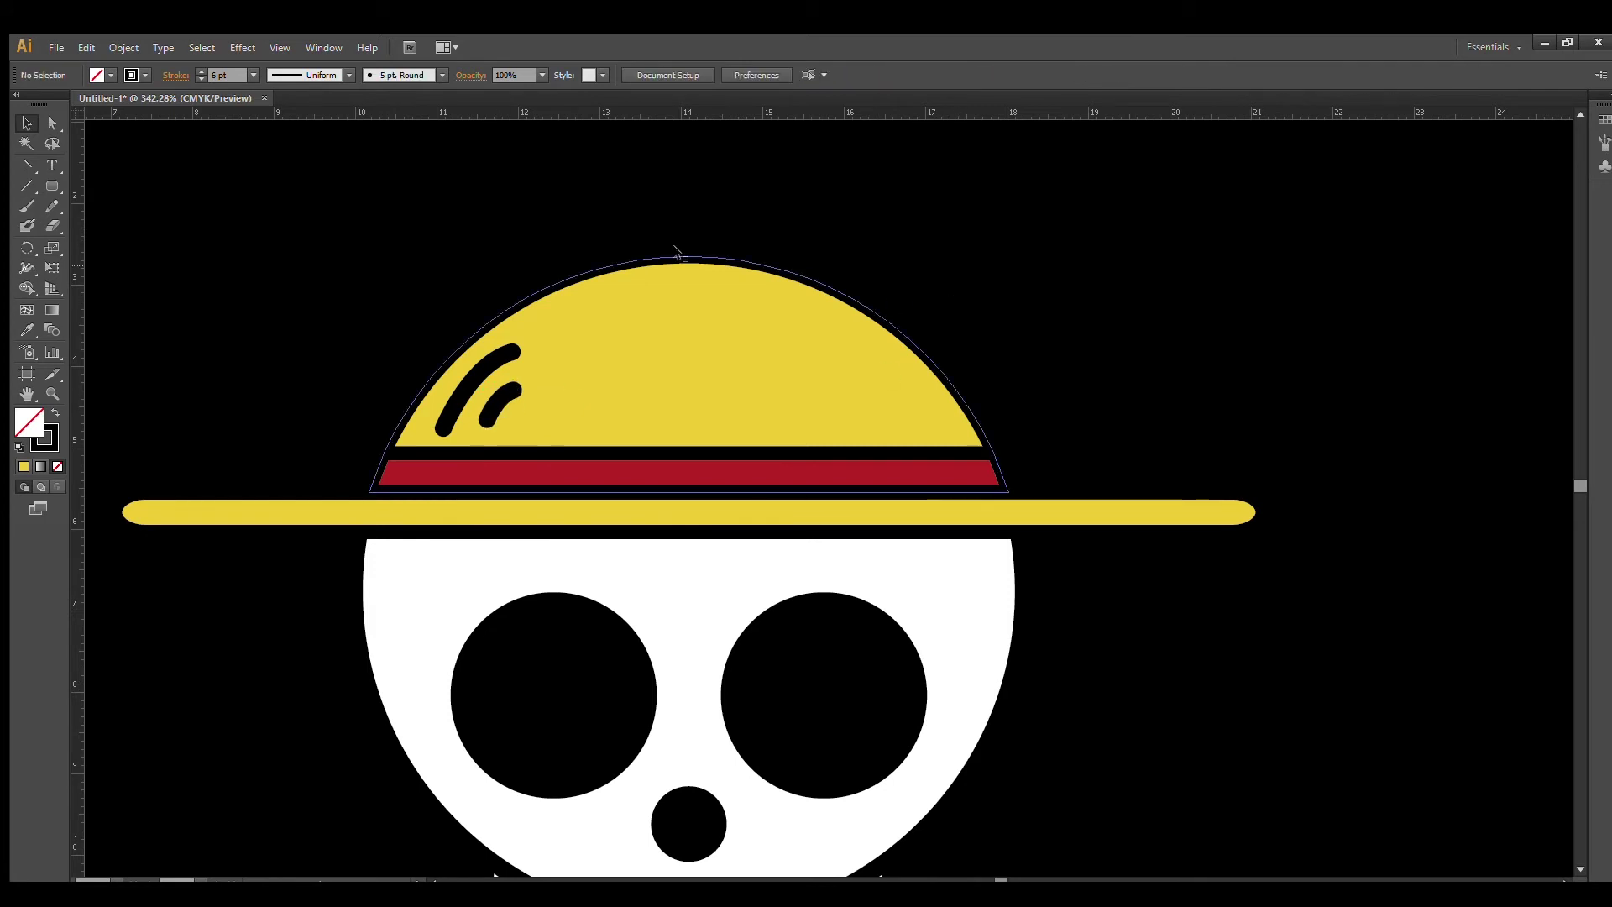
Step: Draw a 6 pt diagonal line about 0.78 by 0.94 cm on the hat crown's right side and bend it into an arc
click(36, 181)
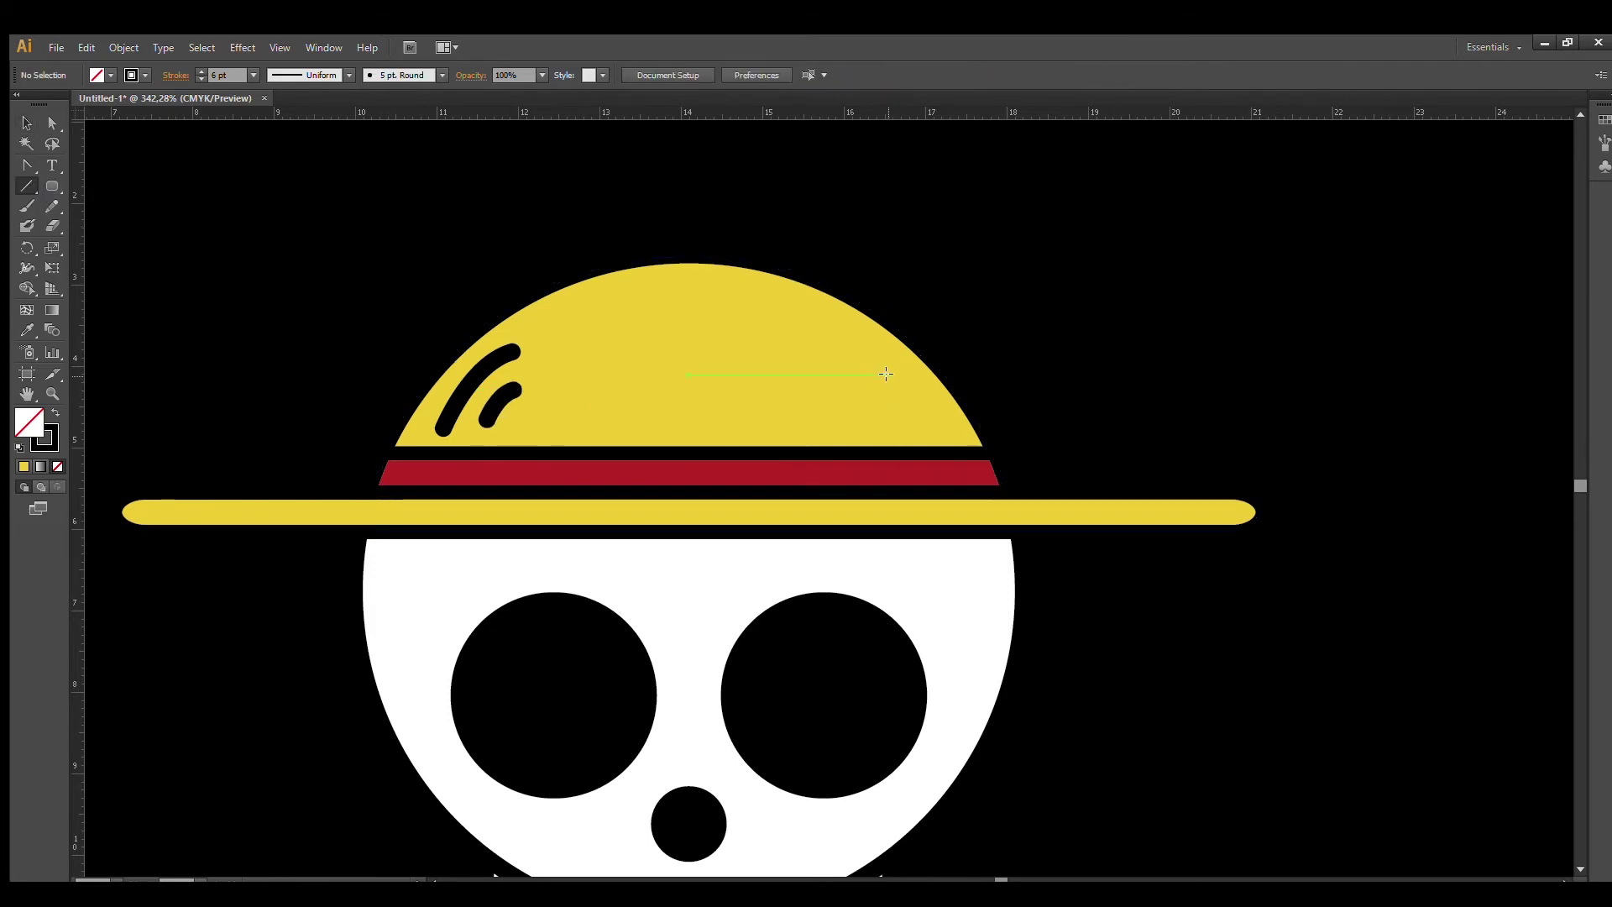
drag(862, 349, 926, 425)
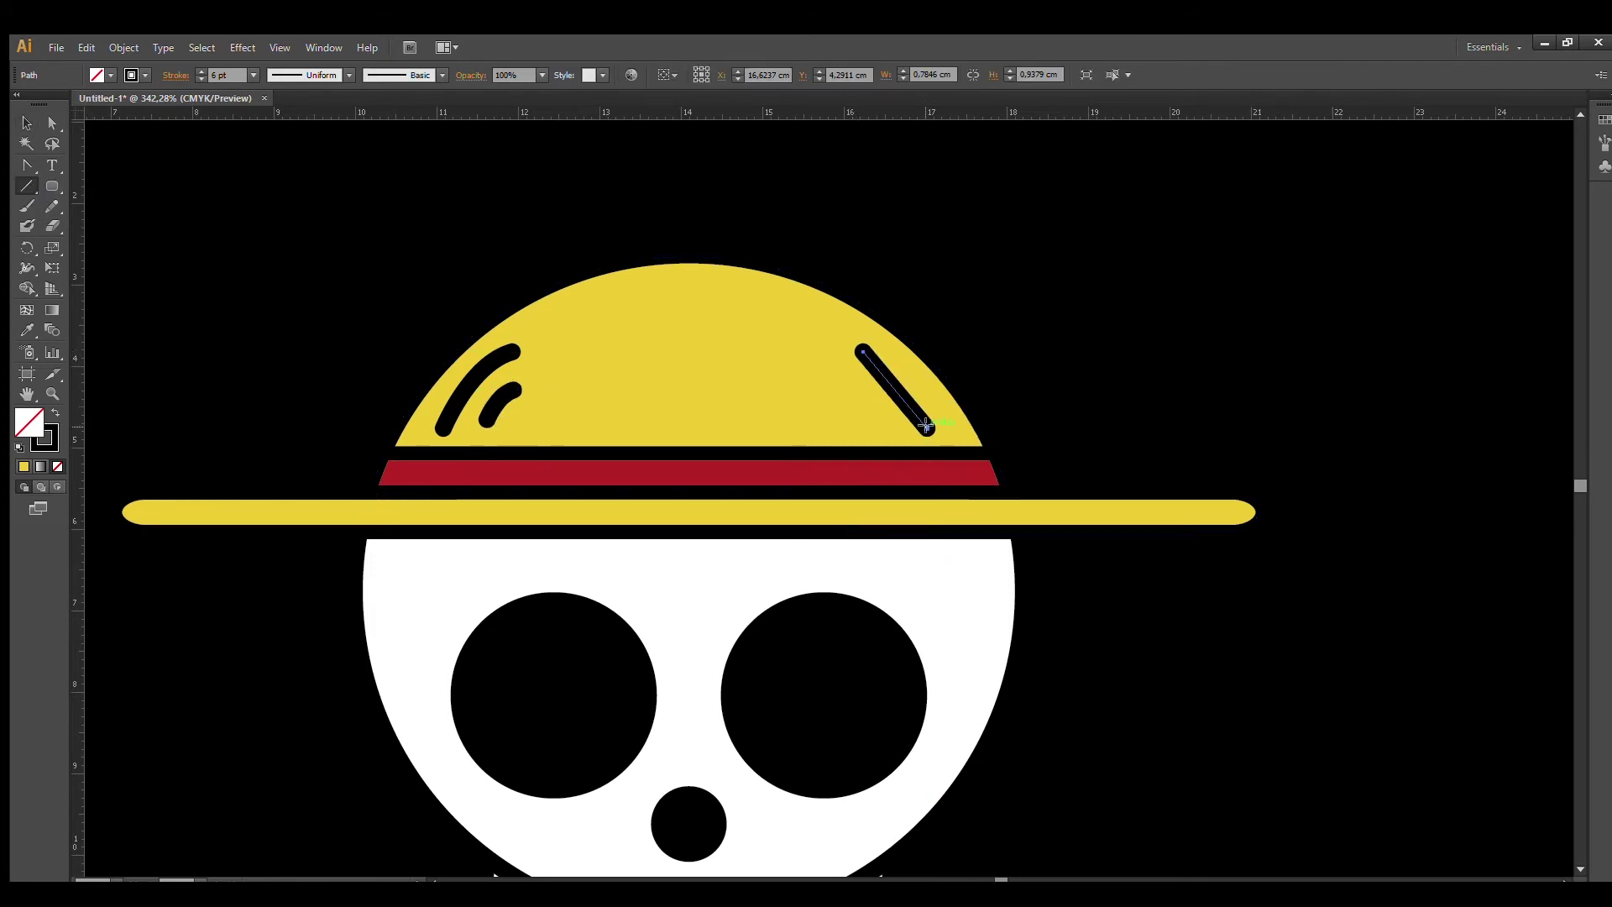
click(26, 165)
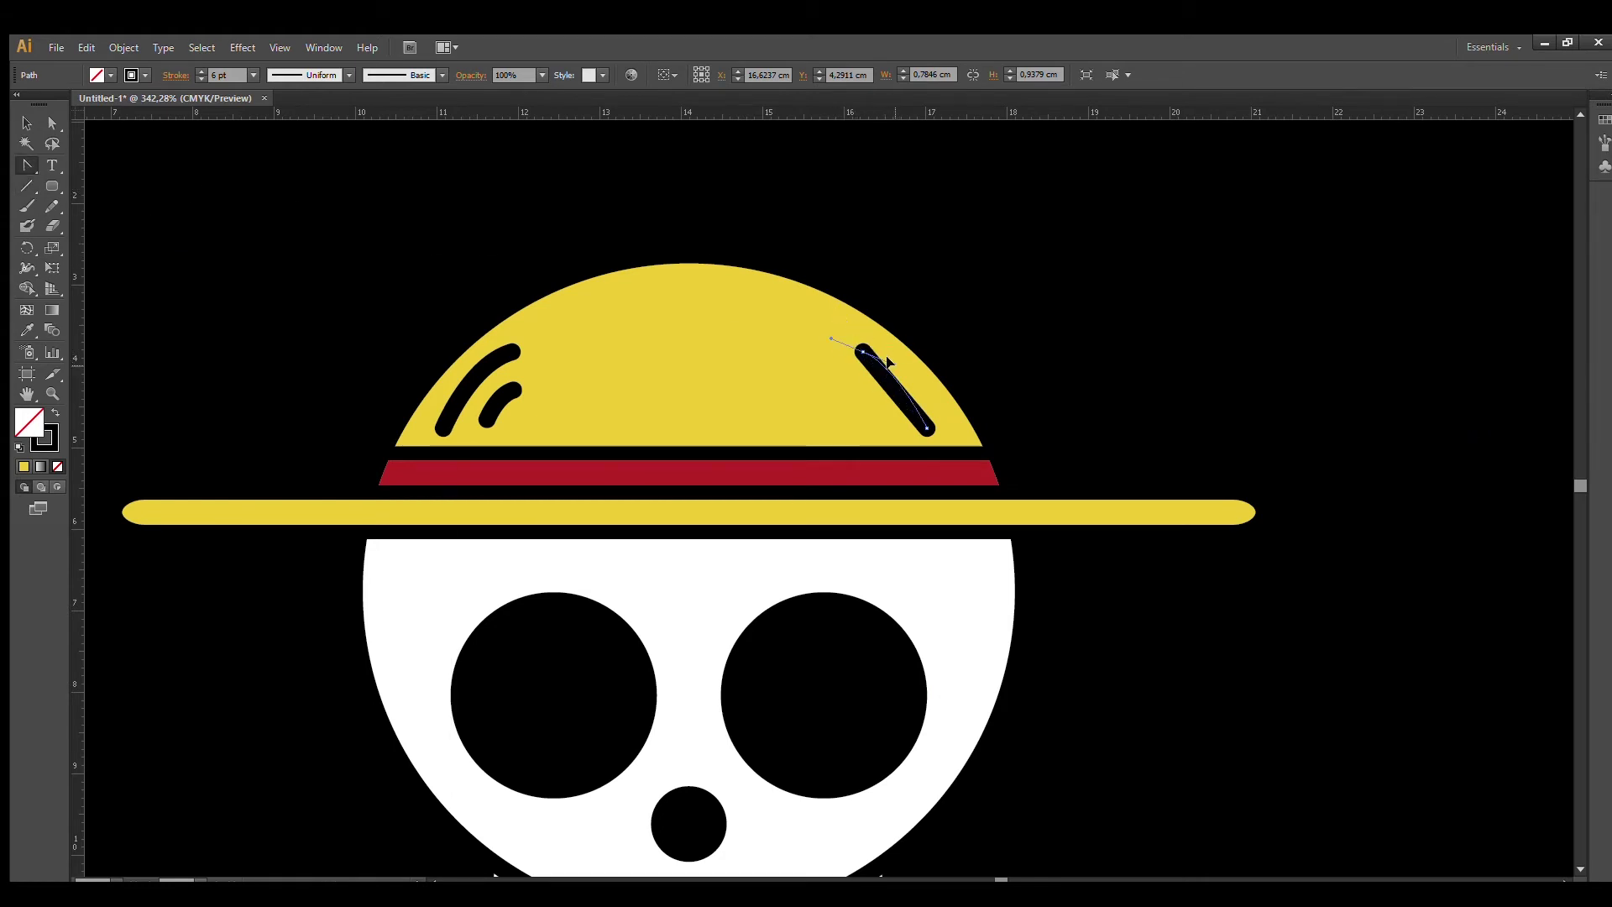
drag(887, 357, 895, 365)
drag(927, 428, 933, 453)
click(26, 124)
click(1075, 381)
key(ctrl+minus)
key(ctrl+minus)
key(ctrl+minus)
key(ctrl+minus)
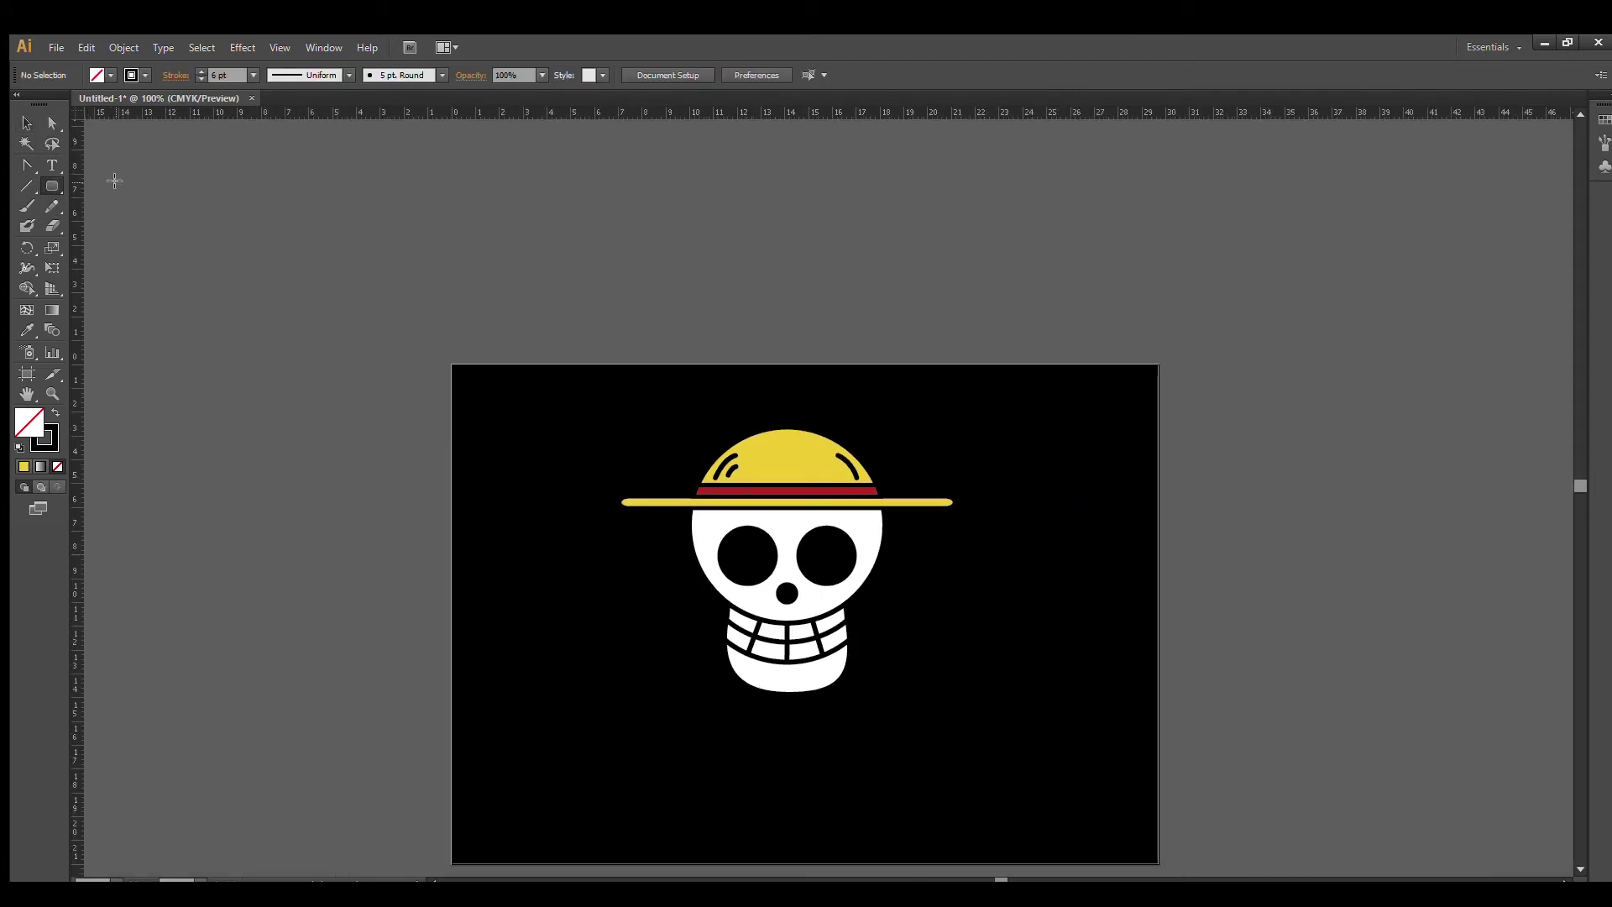
drag(952, 425, 724, 571)
key(ctrl+z)
drag(562, 579, 873, 579)
key(ctrl+z)
Step: Draw a long rounded bar with a white fill and no stroke, and rotate it to horizontal
click(56, 412)
click(20, 445)
click(56, 466)
mouse_move(544, 577)
mouse_down()
mouse_move(1034, 599)
mouse_move(1035, 522)
mouse_move(983, 468)
mouse_up()
key(v)
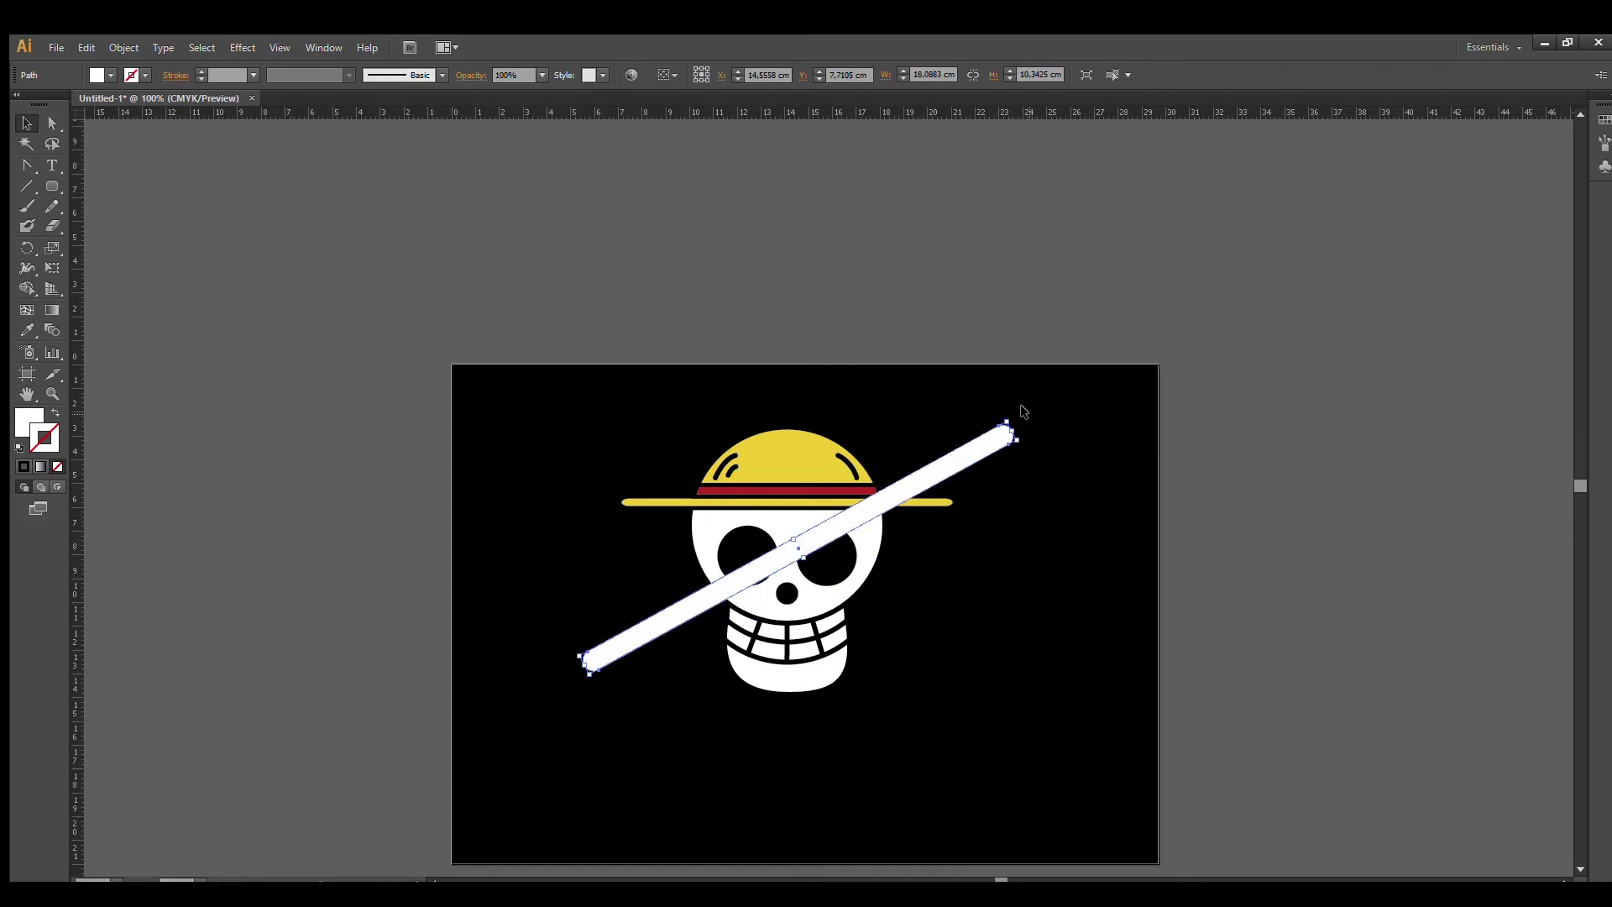
drag(1006, 408, 980, 739)
click(616, 695)
Step: Add a pair of white ellipses at each end of the bar and combine them with it into one bone
scroll(1209, 799, down, 3)
key(ctrl+space)
drag(487, 257, 1138, 692)
click(52, 186)
mouse_move(342, 680)
mouse_down()
mouse_move(389, 727)
mouse_move(365, 737)
mouse_move(698, 755)
mouse_move(1230, 739)
mouse_up()
click(433, 653)
click(363, 701)
shift+click(365, 731)
click(1254, 757)
drag(306, 601, 342, 716)
click(1243, 777)
key(ctrl+g)
Step: Rotate the bone to a rising diagonal and position it across the middle of the skull
drag(1259, 672, 1149, 141)
scroll(1075, 294, down, 1)
key(ctrl+minus)
scroll(1192, 310, up, 2)
mouse_move(984, 299)
mouse_down()
mouse_move(964, 323)
mouse_move(978, 320)
mouse_up()
drag(1094, 220, 1011, 289)
drag(989, 327, 1016, 287)
drag(807, 491, 825, 512)
key(ctrl+z)
drag(1060, 274, 1098, 245)
drag(796, 482, 804, 492)
click(1181, 594)
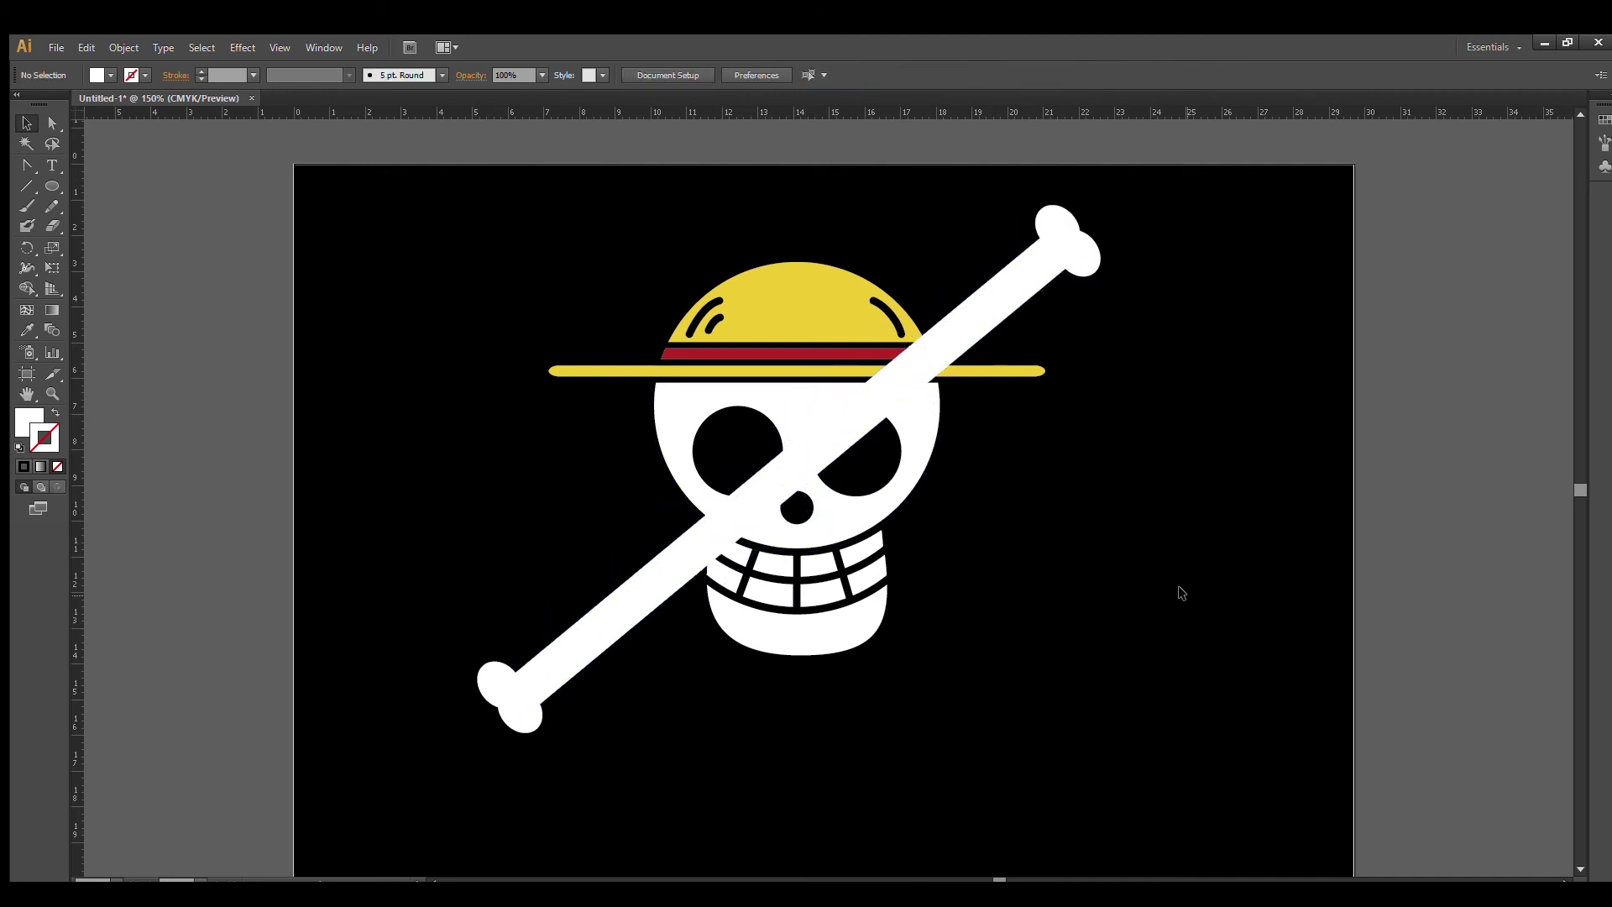
Step: Send the bone backward behind the skull and hat while keeping it in front of the black background
click(1041, 269)
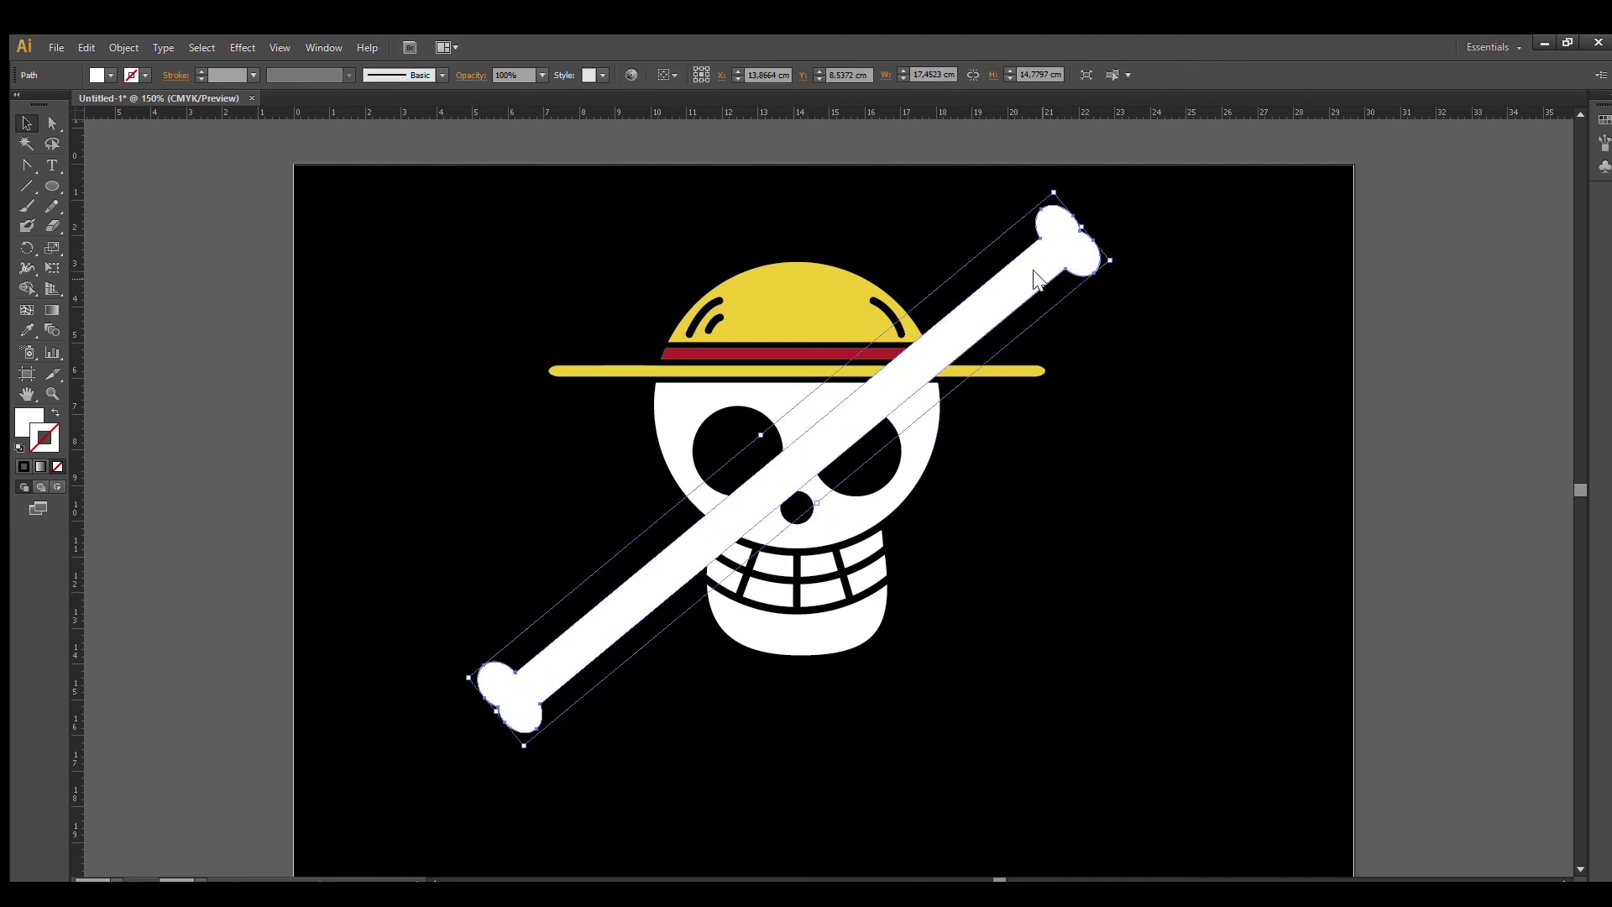
key(ctrl+shift+bracketleft)
key(ctrl+z)
key(ctrl+bracketleft)
key(ctrl+bracketleft)
key(ctrl+bracketleft)
key(ctrl+bracketleft)
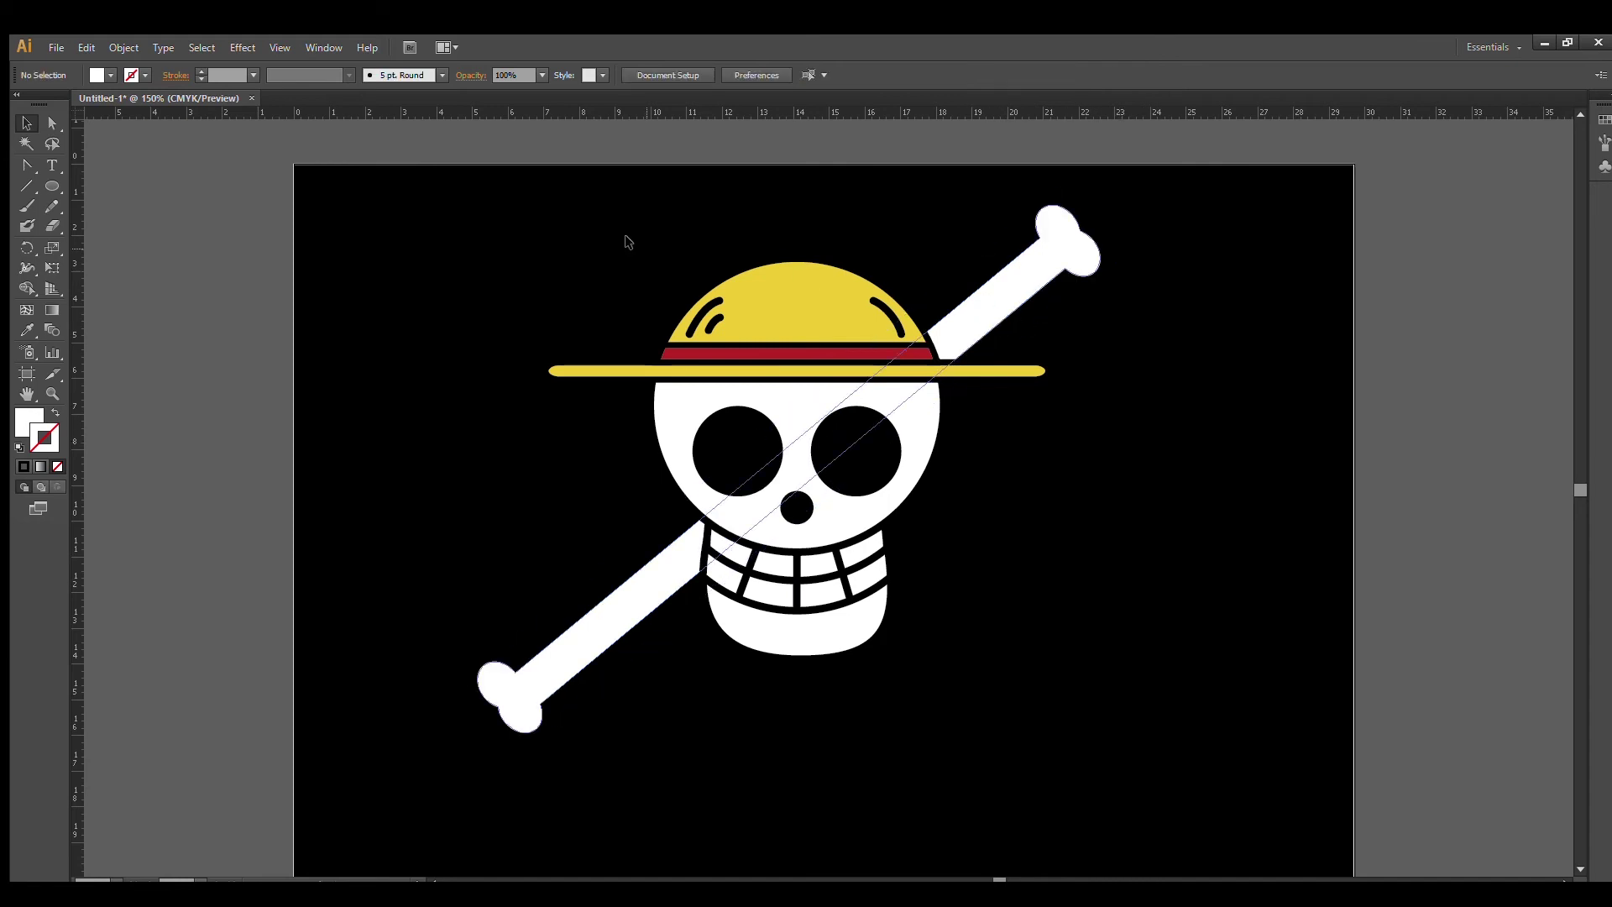
Step: Group the skull and hat pieces without the bone and align the group and the bone on their horizontal centres
drag(425, 199, 1283, 752)
shift+click(1042, 291)
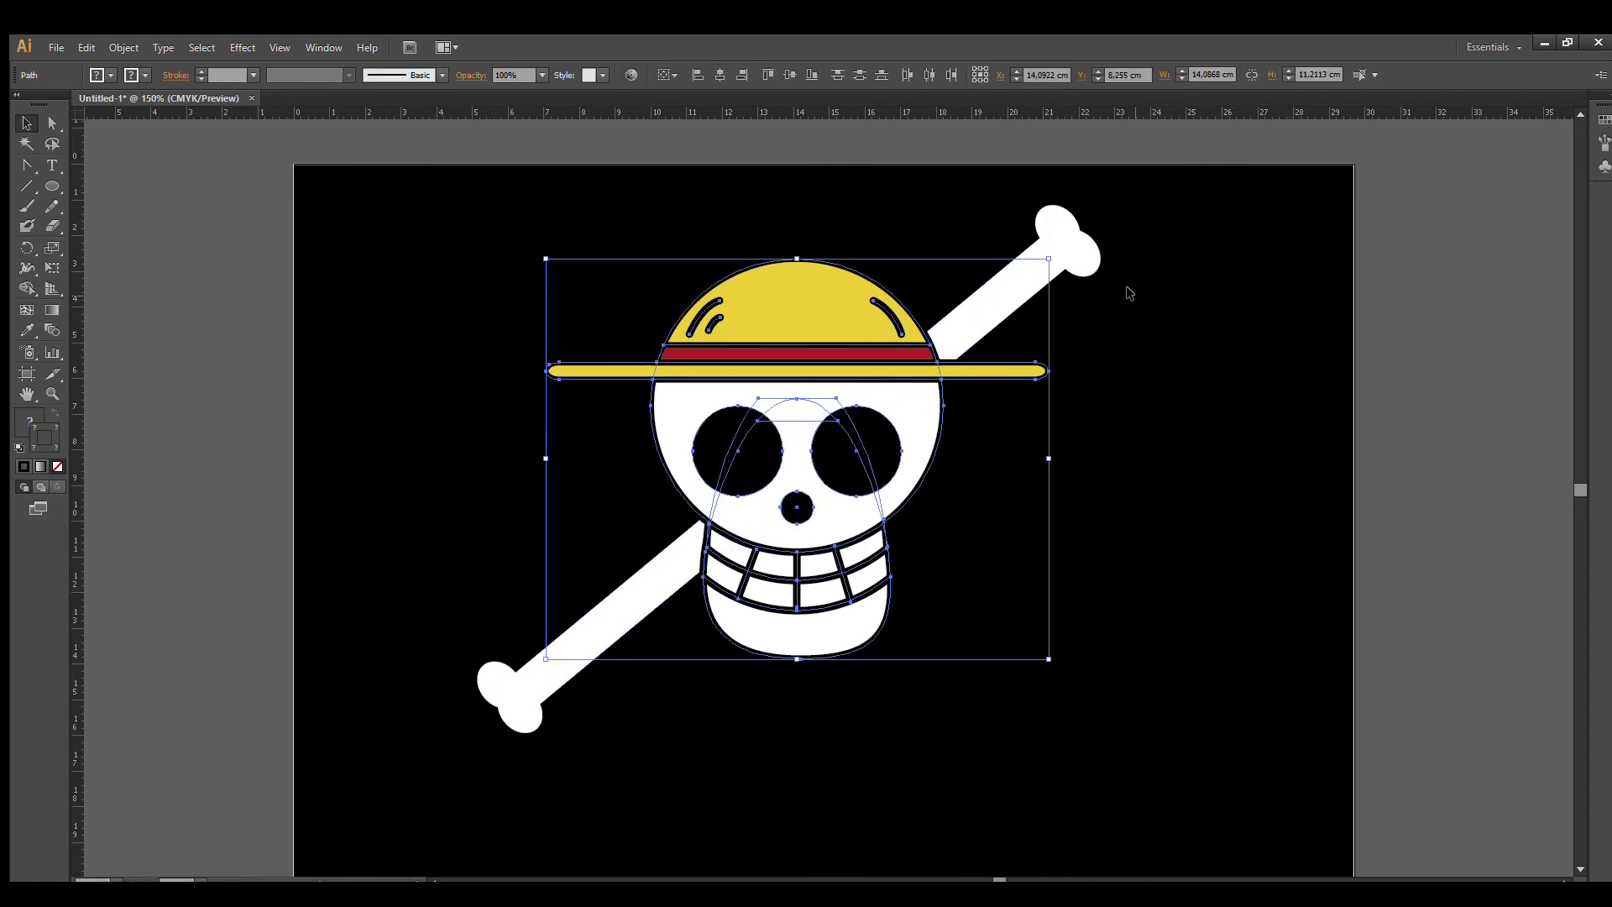
click(1014, 288)
shift+click(785, 285)
click(712, 72)
click(1187, 512)
Step: Mirror a copy of the bone across the vertical axis to form crossed bones behind the skull
click(1007, 277)
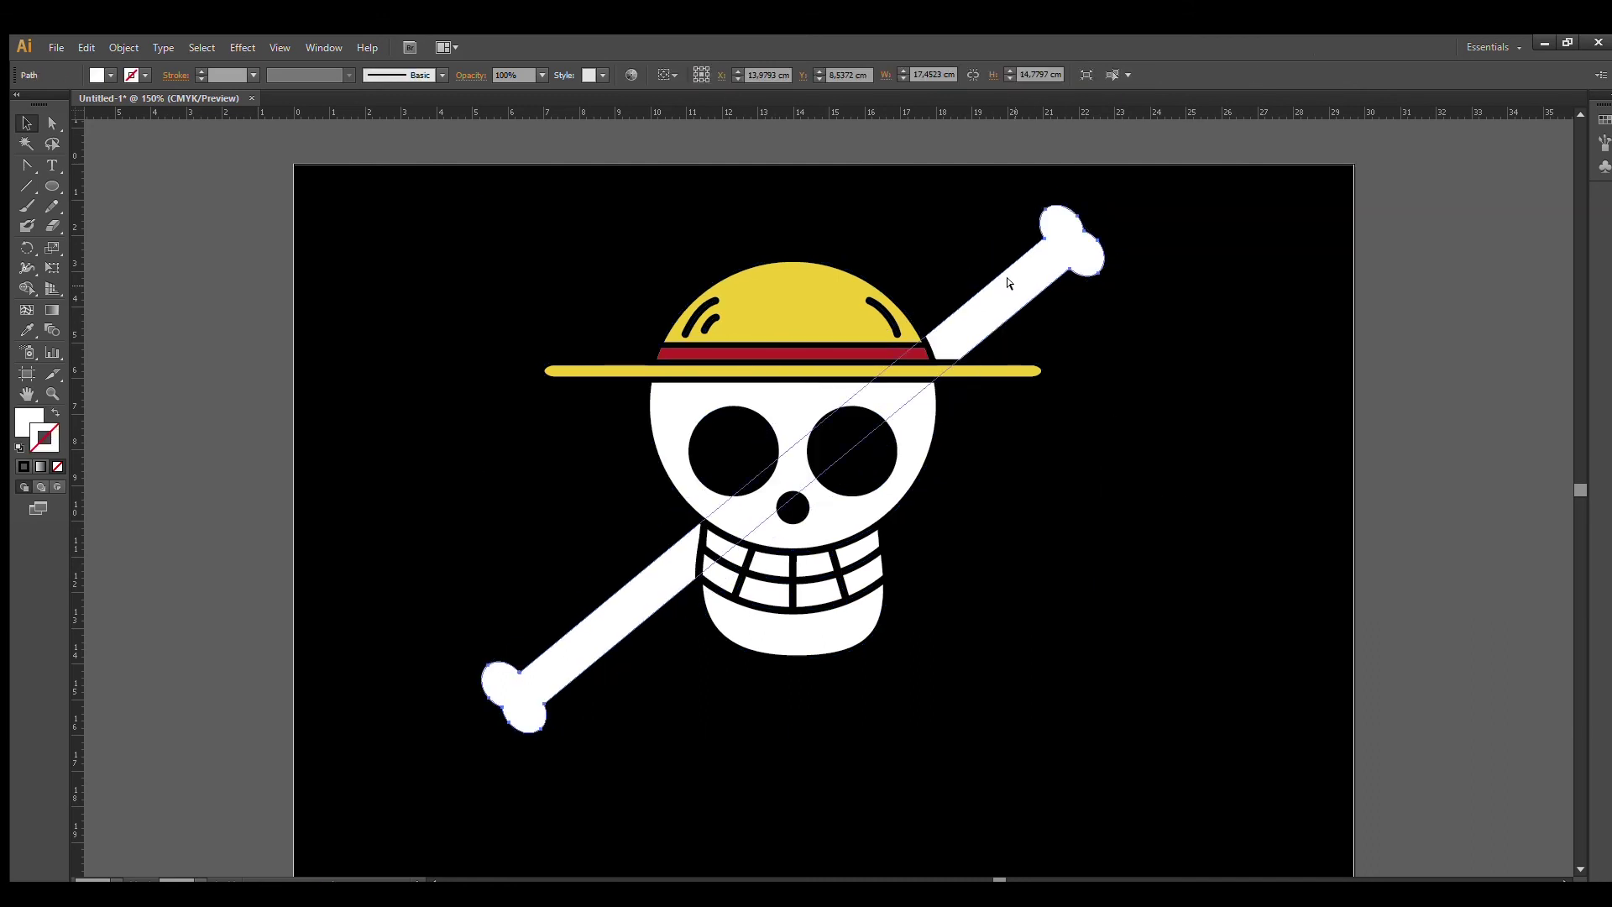
drag(1119, 265, 655, 308)
click(1198, 529)
scroll(1203, 538, down, 1)
scroll(1203, 538, up, 2)
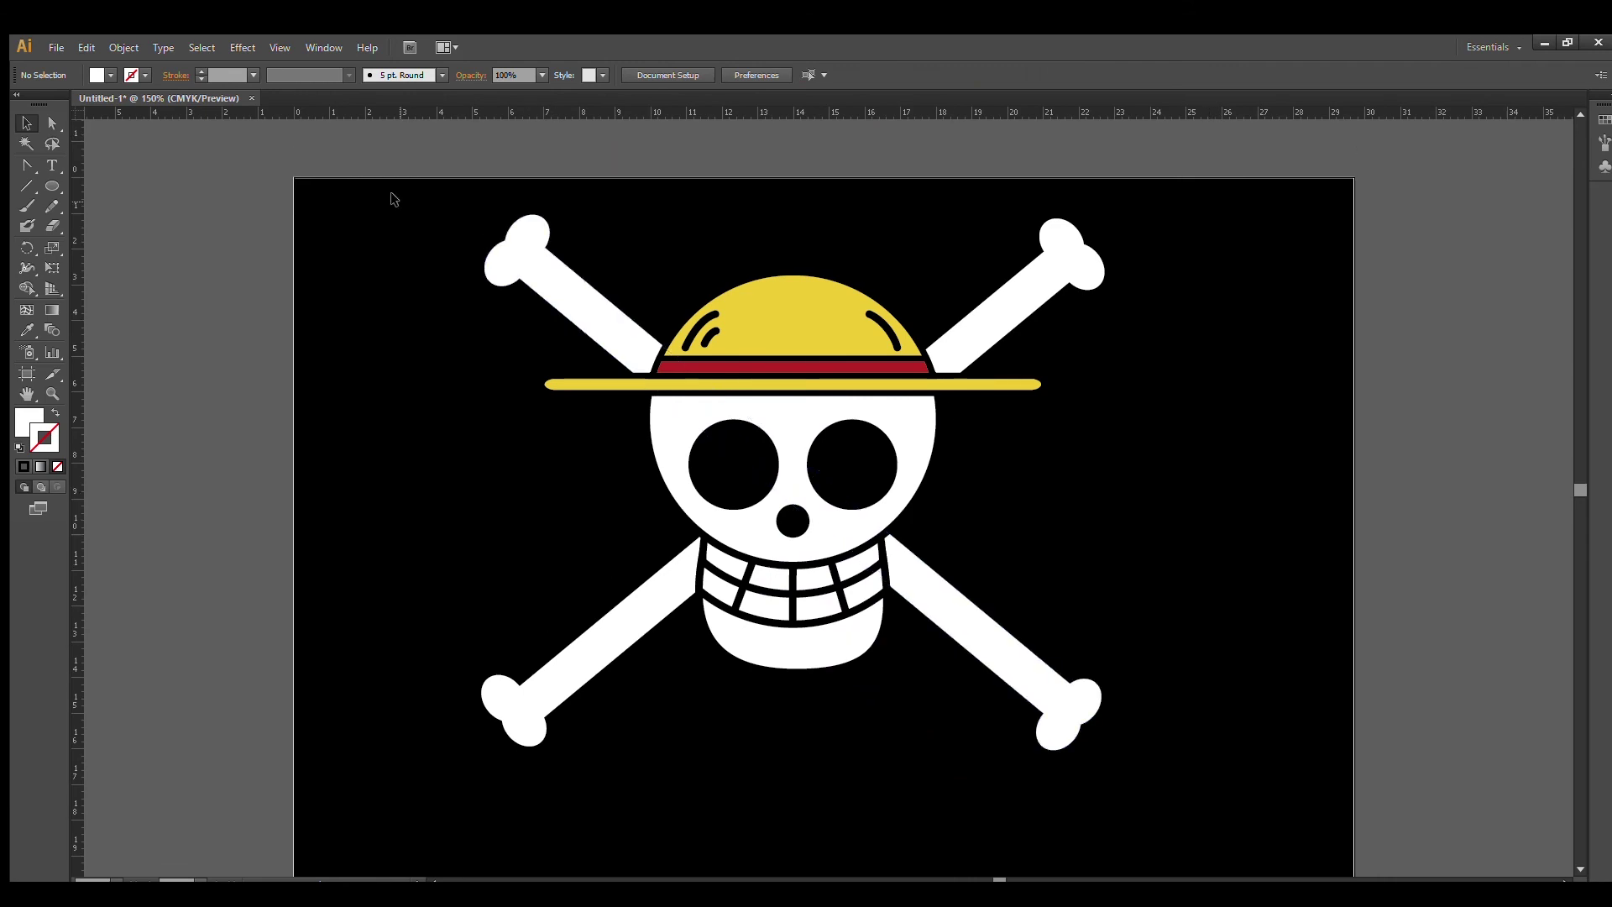
Step: Move the complete skull, hat and crossed bones together slightly right and down to centre them on the black background
drag(390, 192, 1231, 773)
click(1191, 443)
drag(399, 202, 1335, 852)
click(1058, 538)
drag(887, 491, 933, 529)
click(1150, 556)
scroll(1198, 580, down, 7)
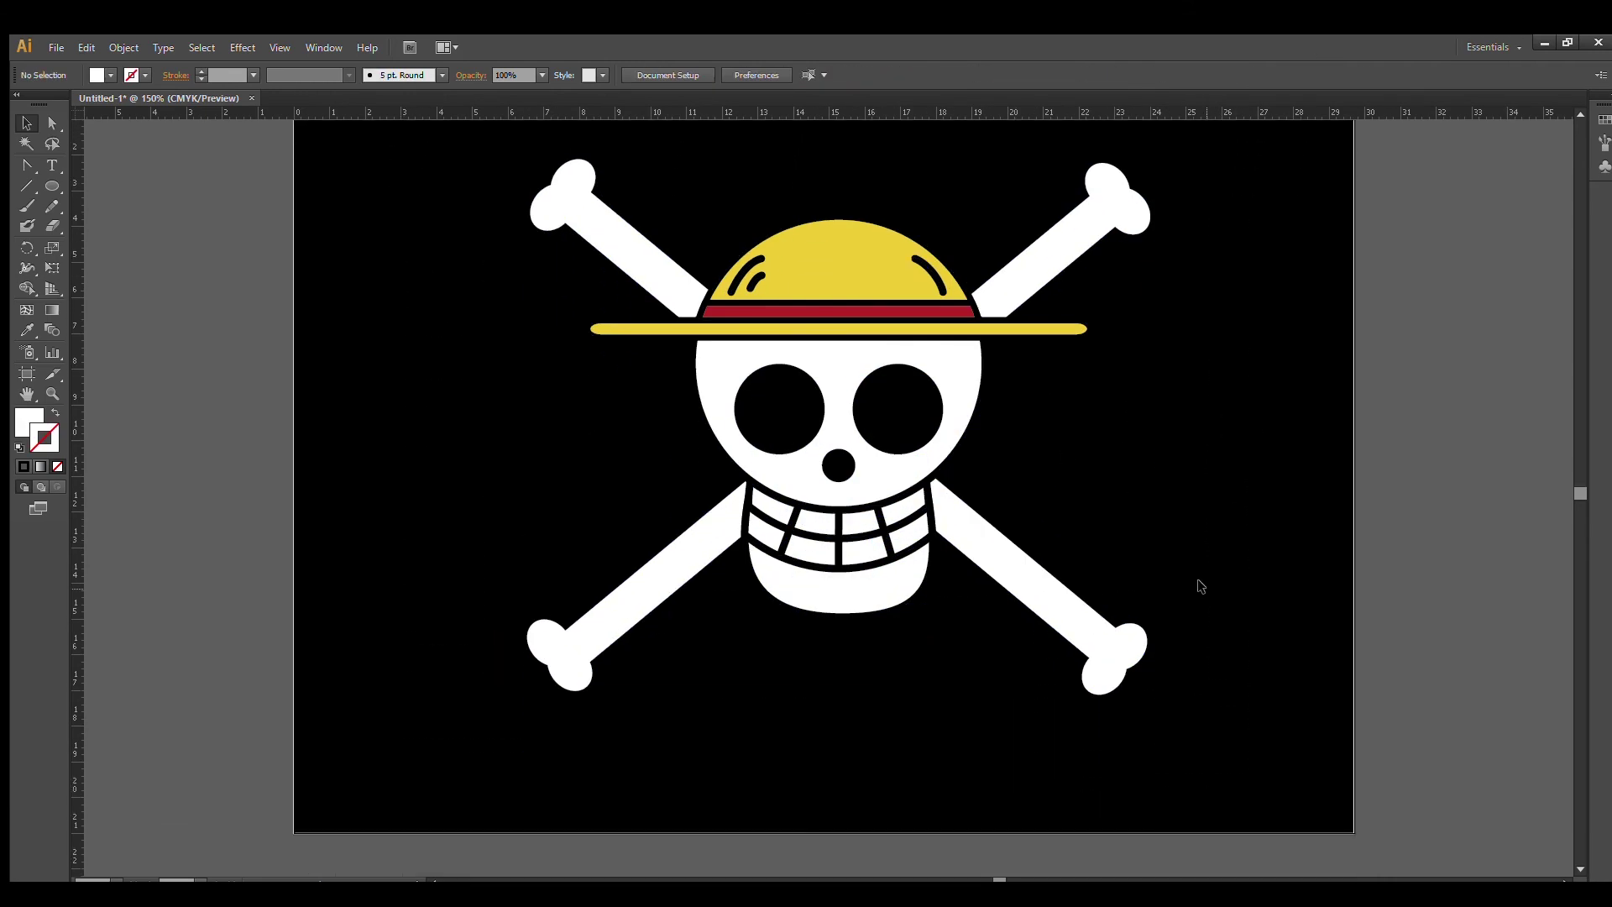
scroll(1192, 571, up, 3)
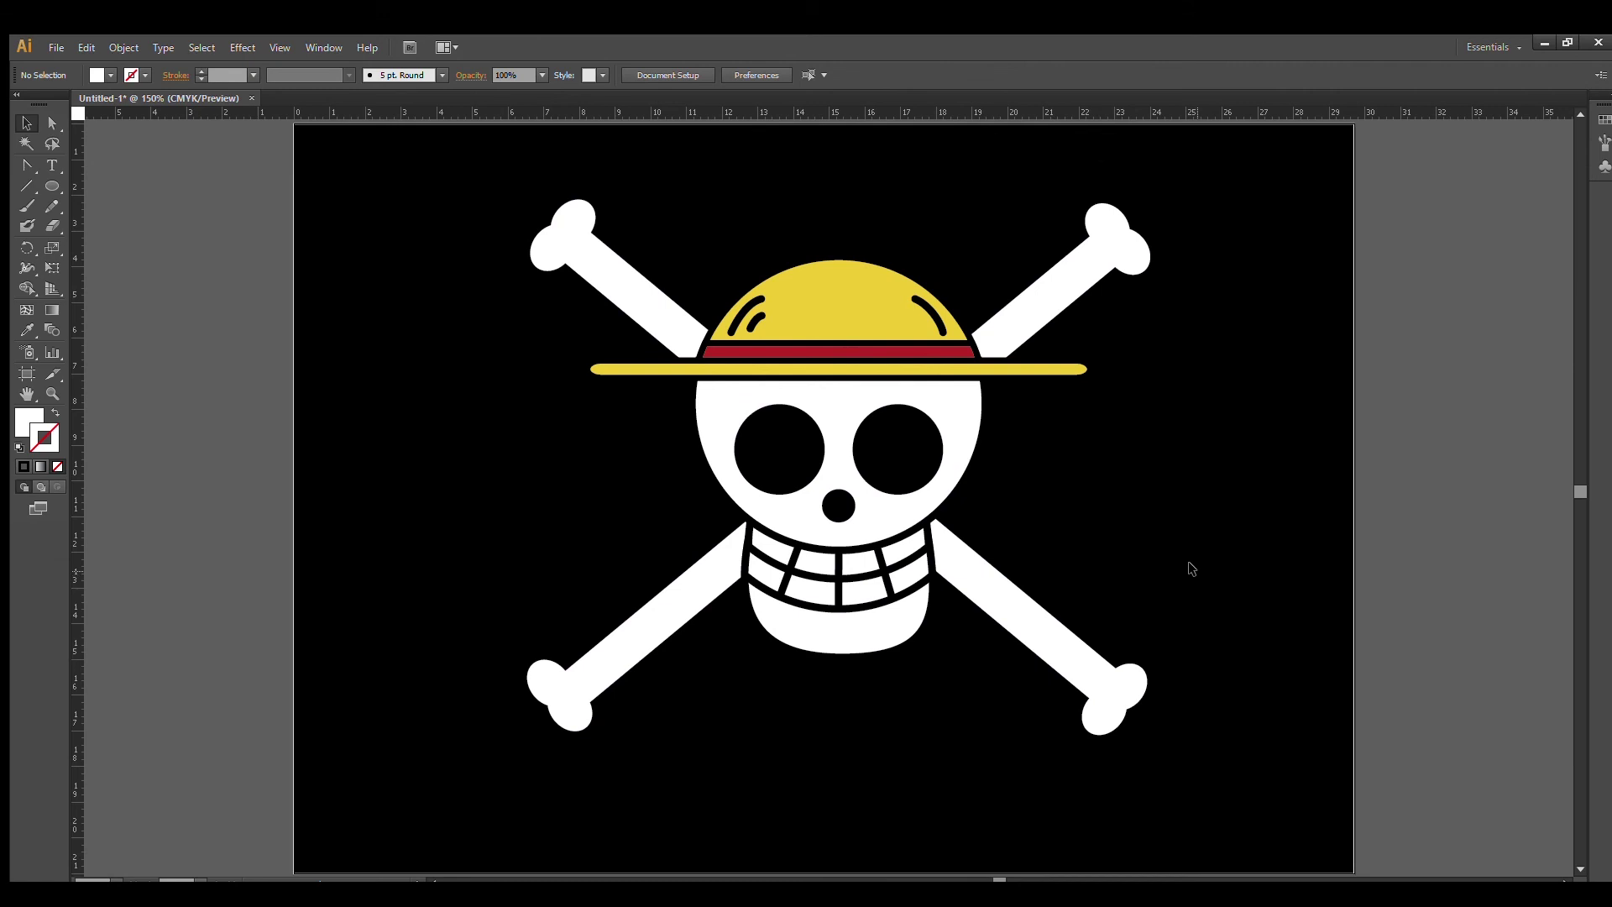